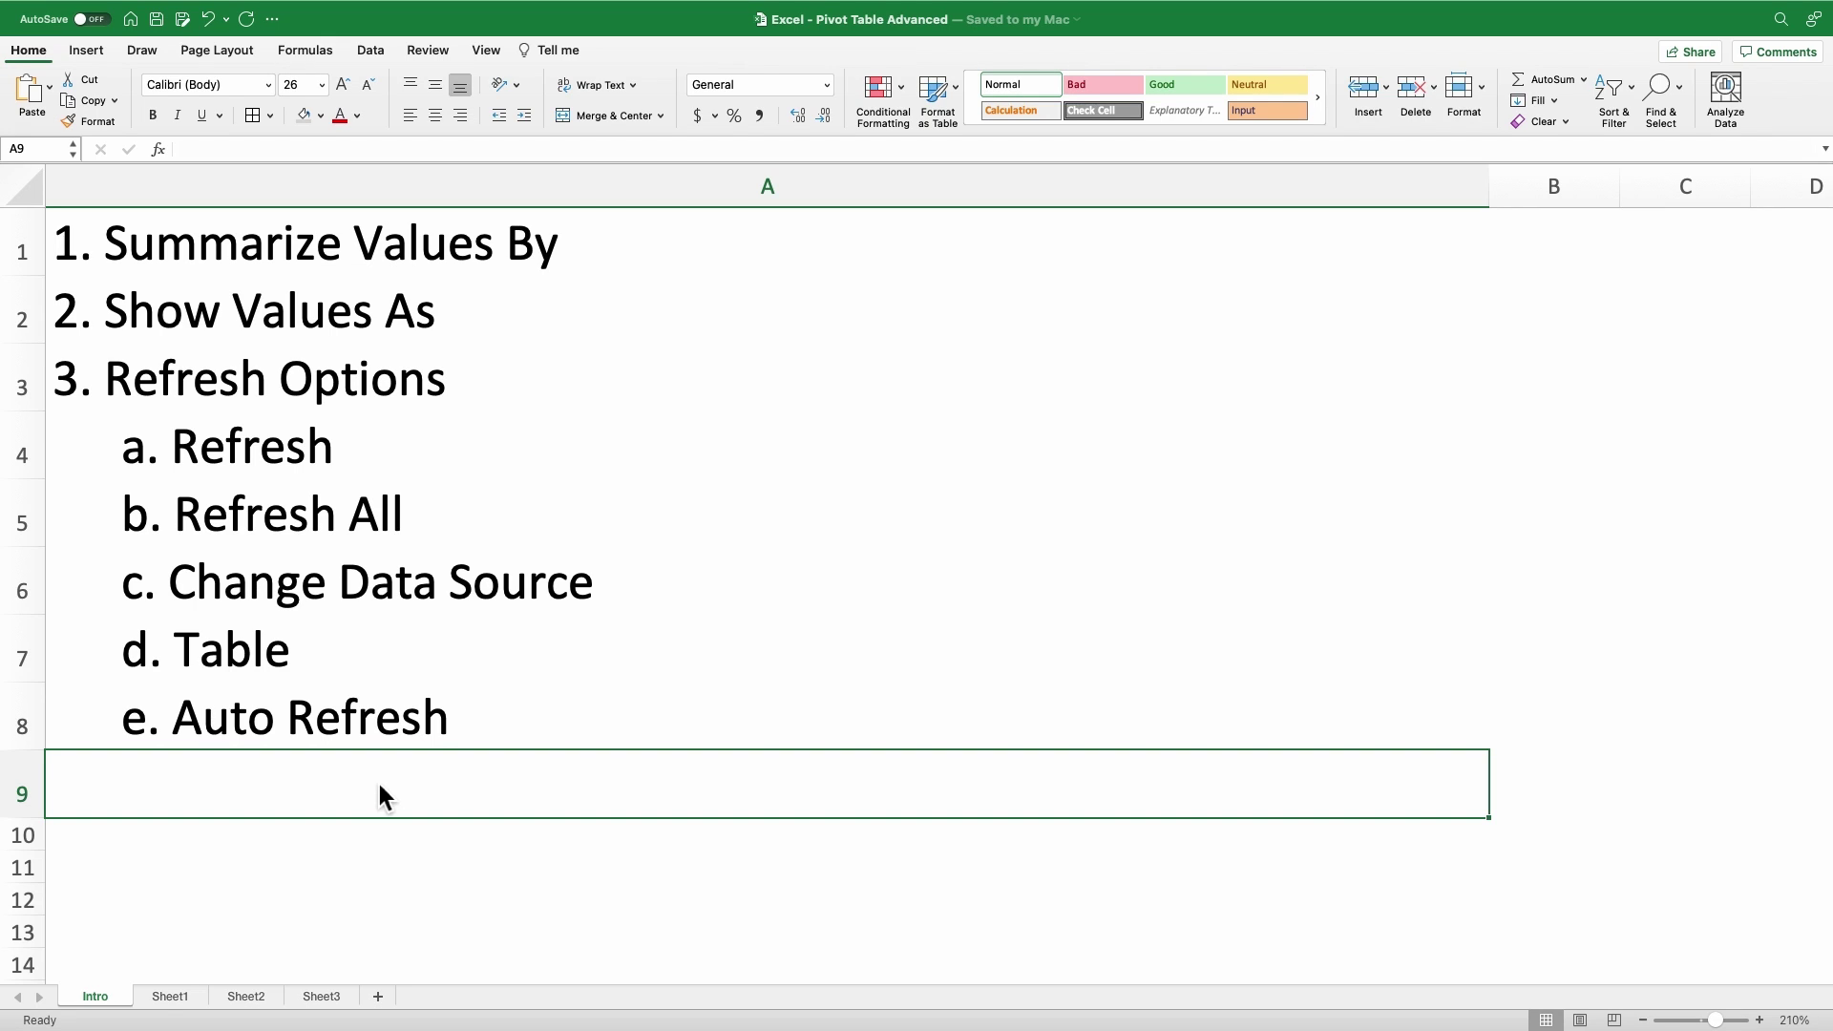
# - Review the Intro sheet's topic outline line by line, from Summarize Values By down to Auto Refresh
pyautogui.click(880, 235)
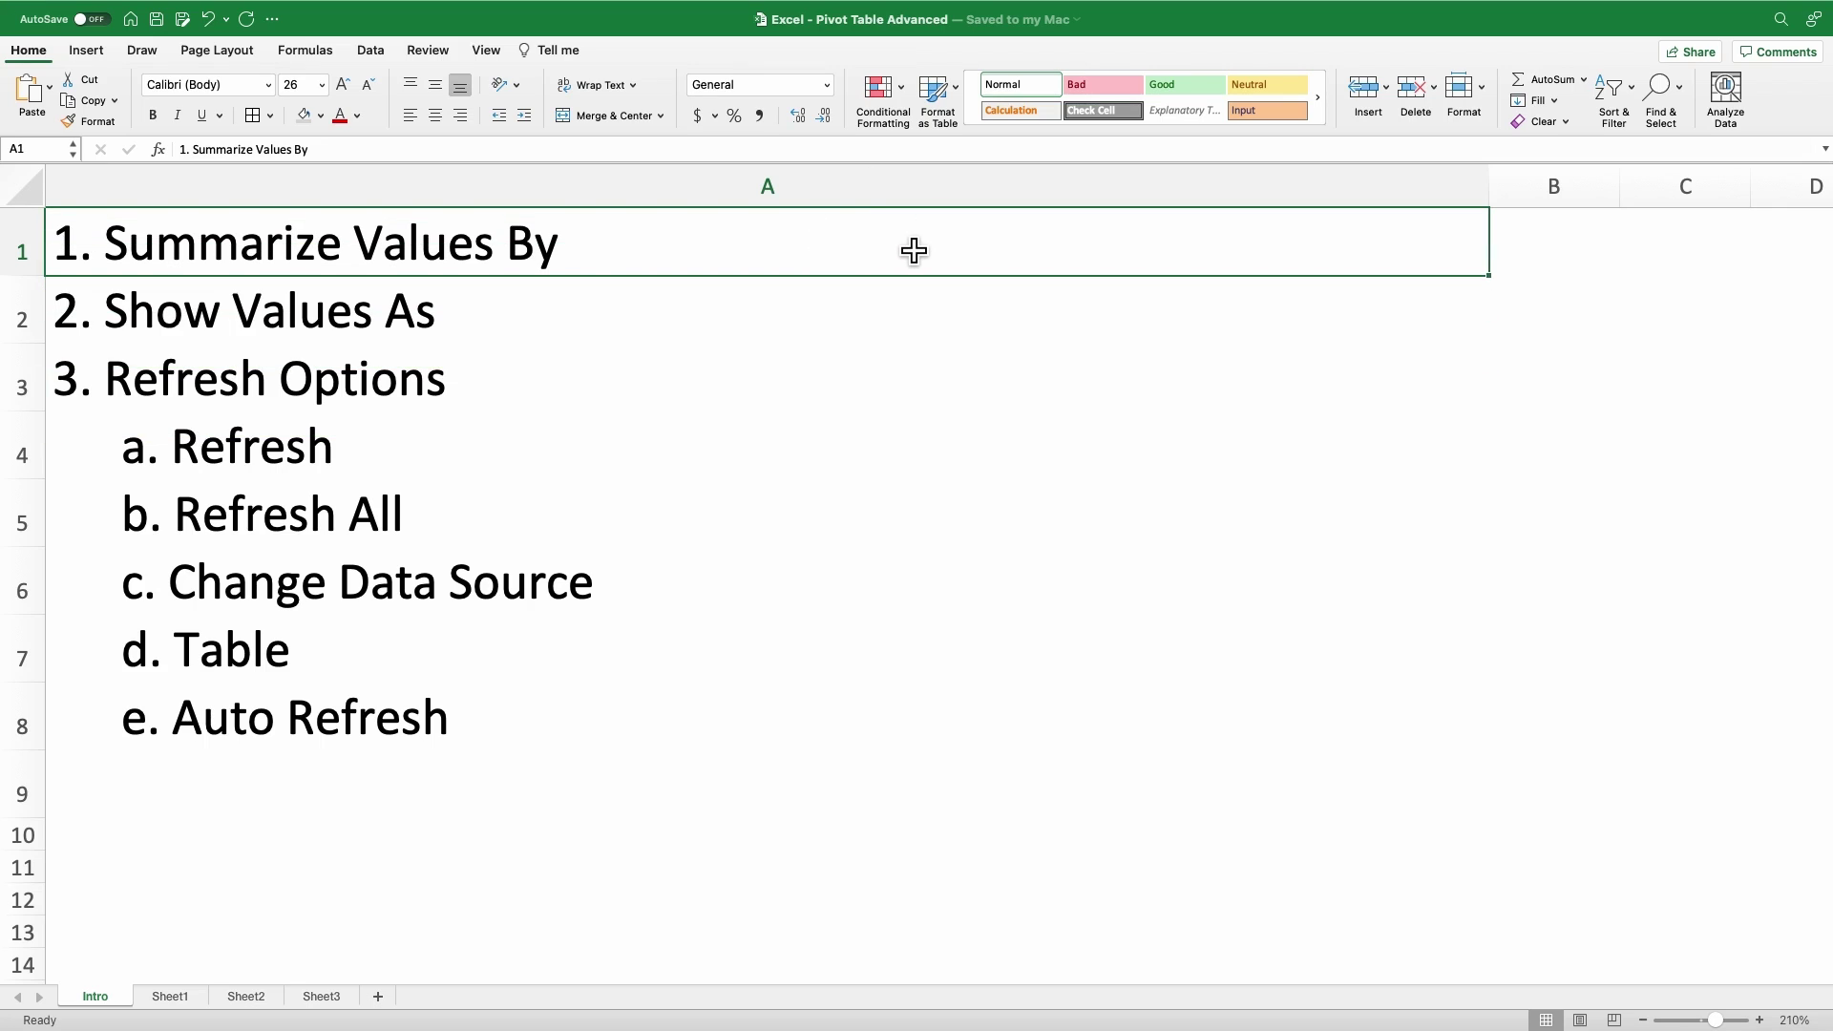
pyautogui.click(1145, 323)
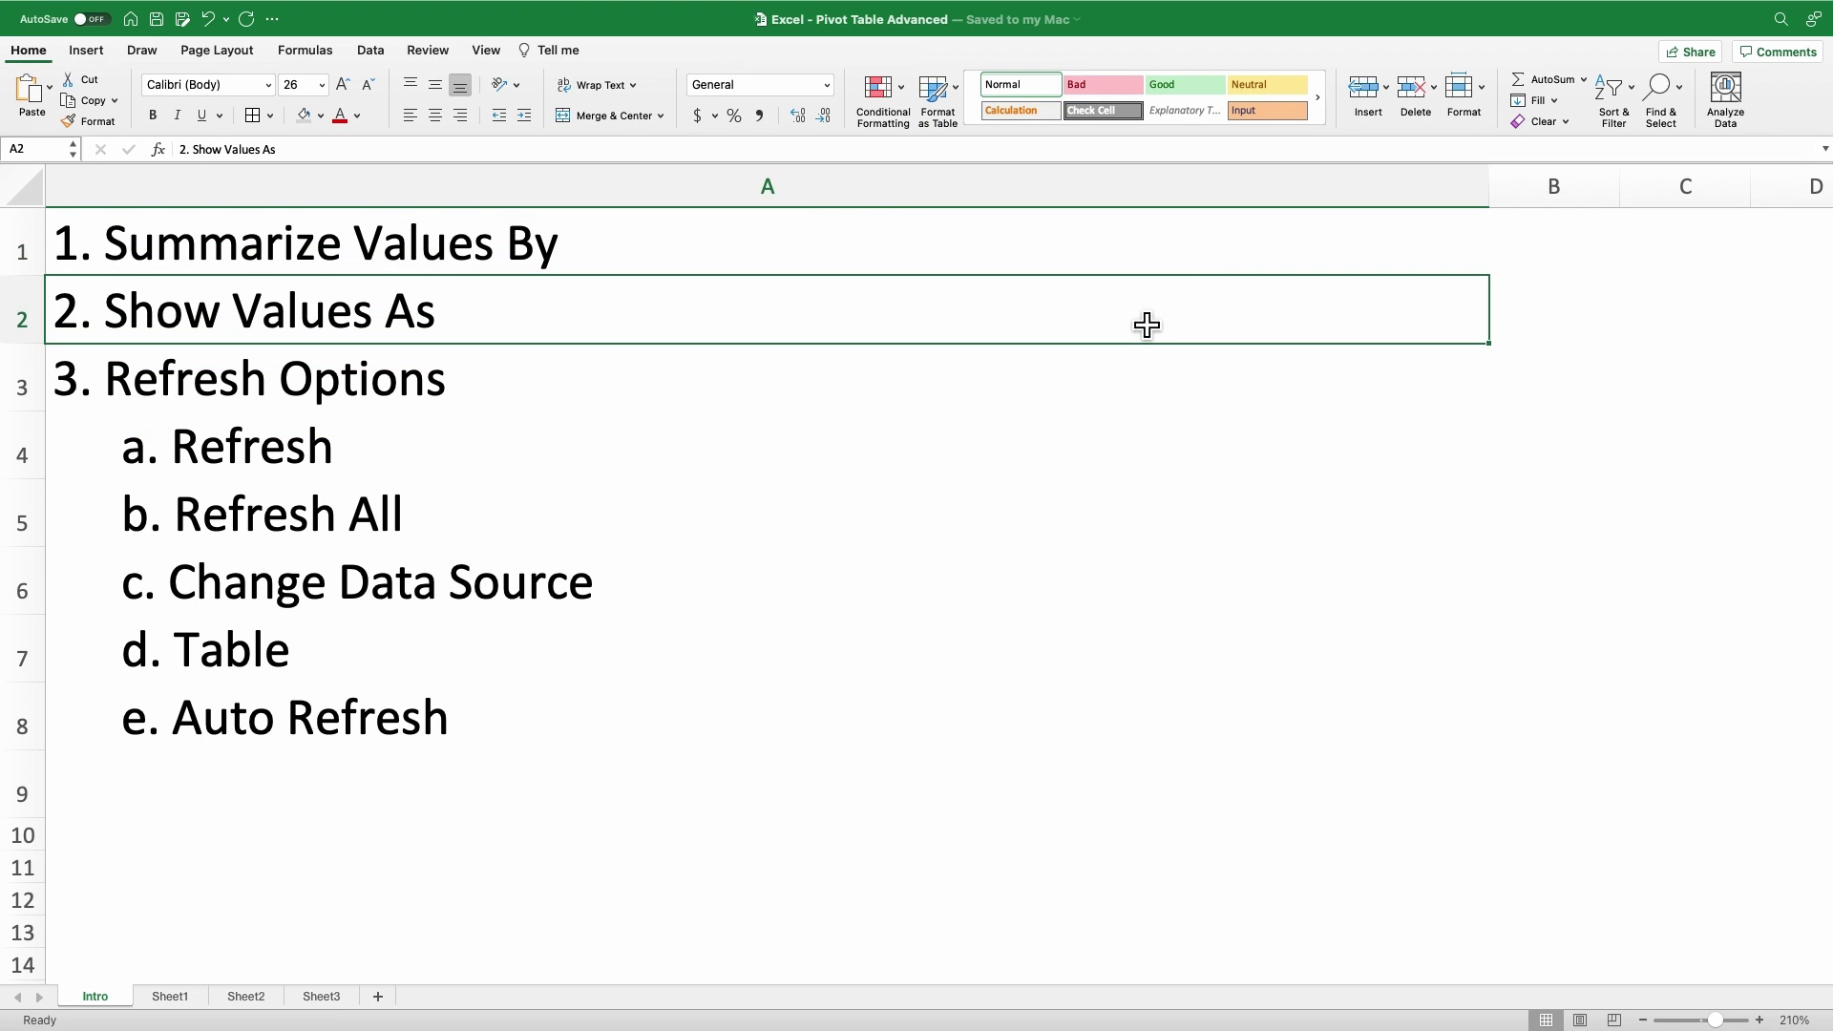
pyautogui.click(1140, 379)
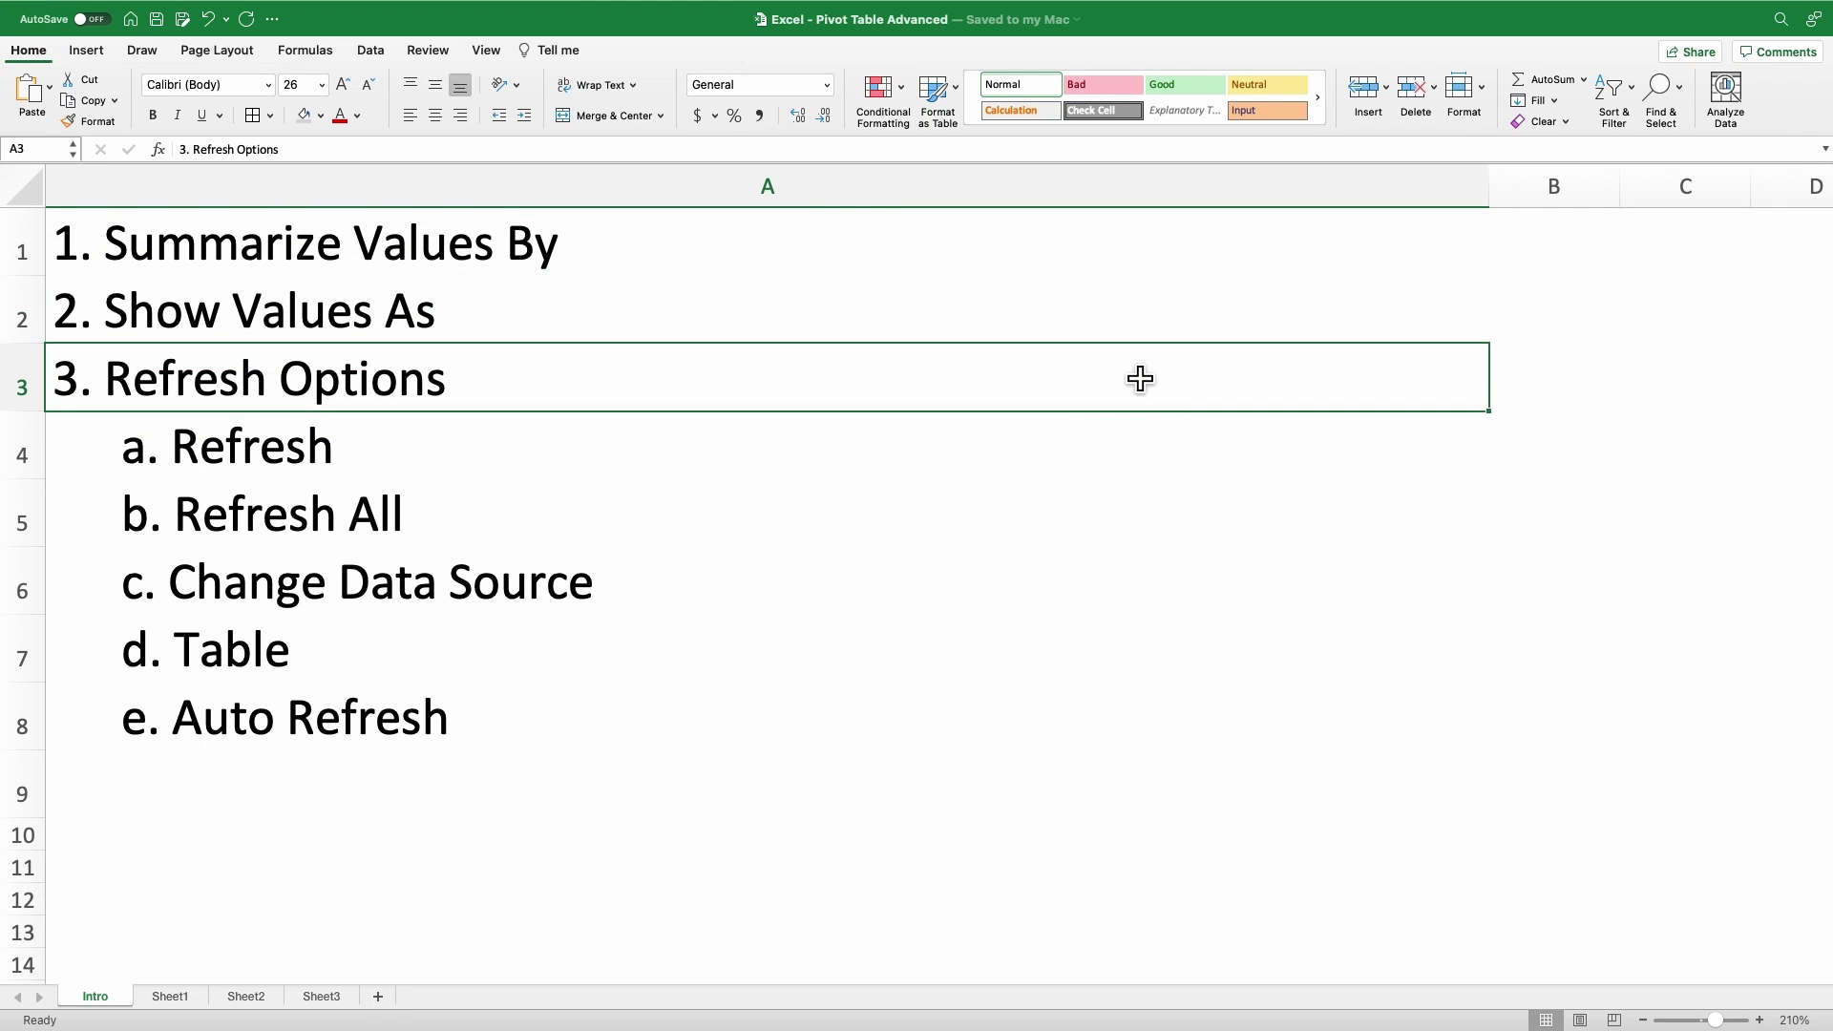
pyautogui.click(1151, 459)
pyautogui.click(1159, 528)
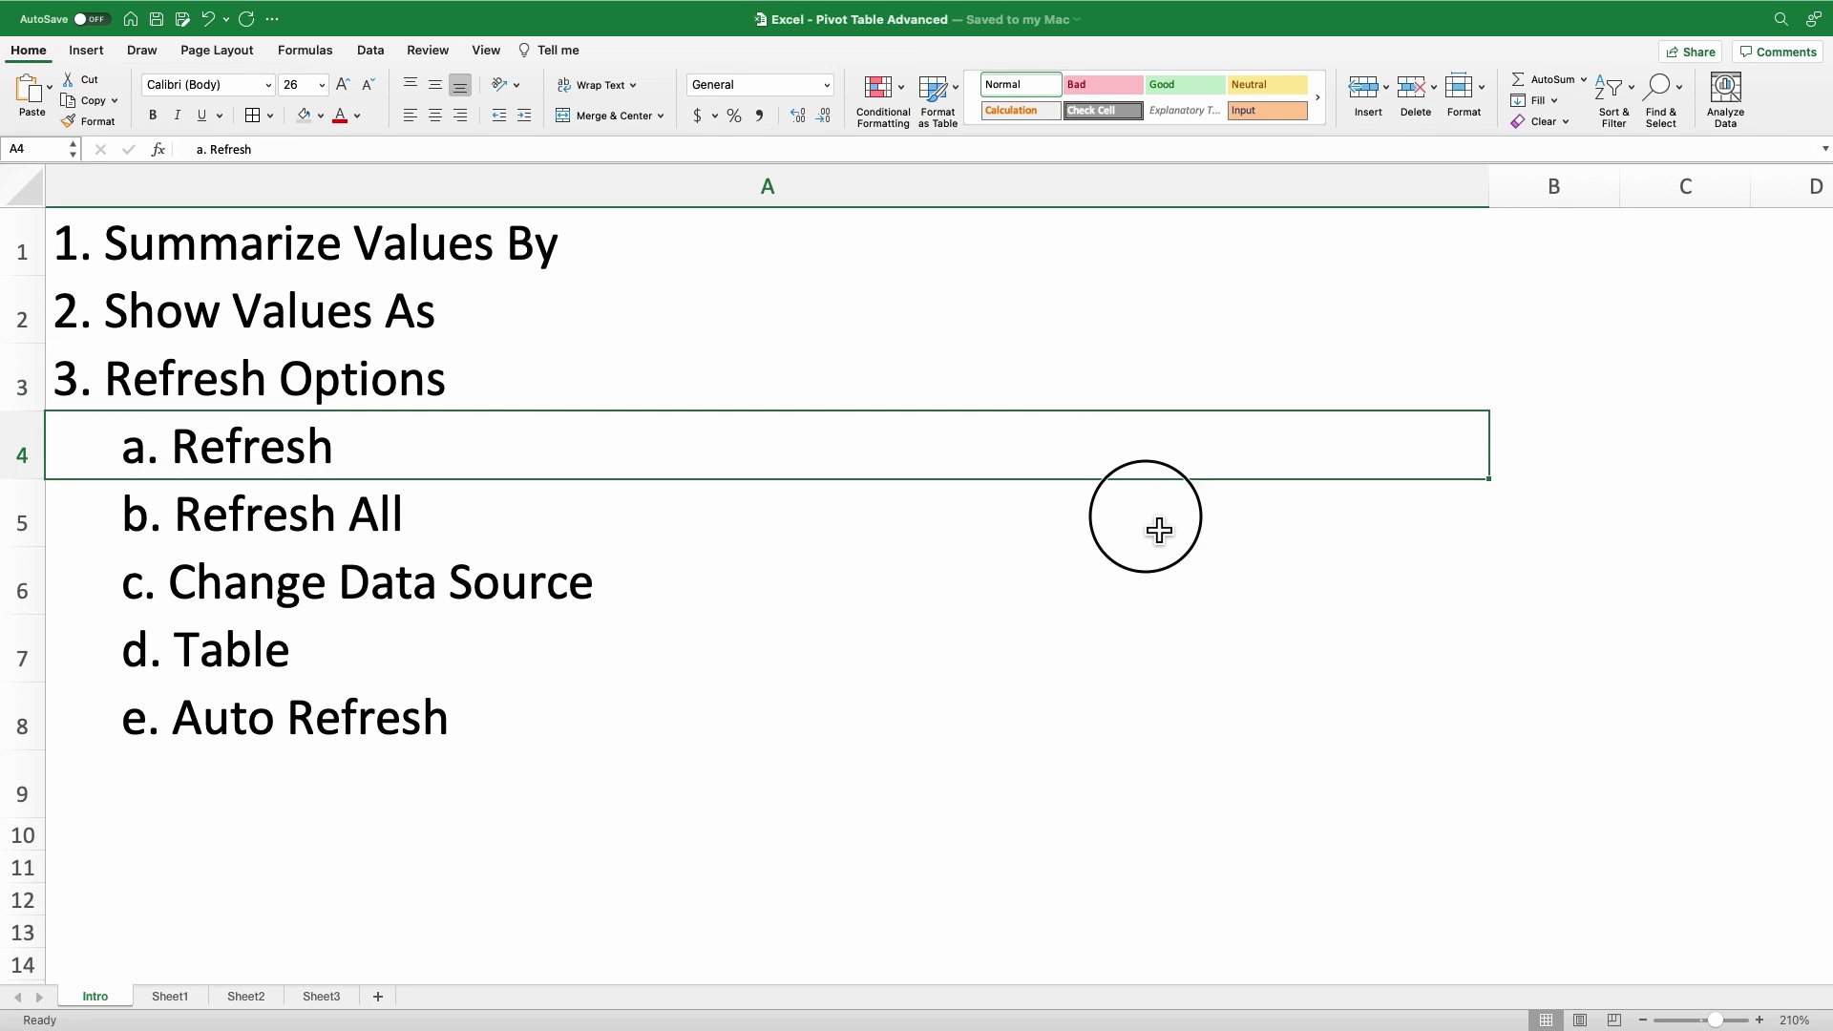
pyautogui.click(1170, 608)
pyautogui.click(1156, 662)
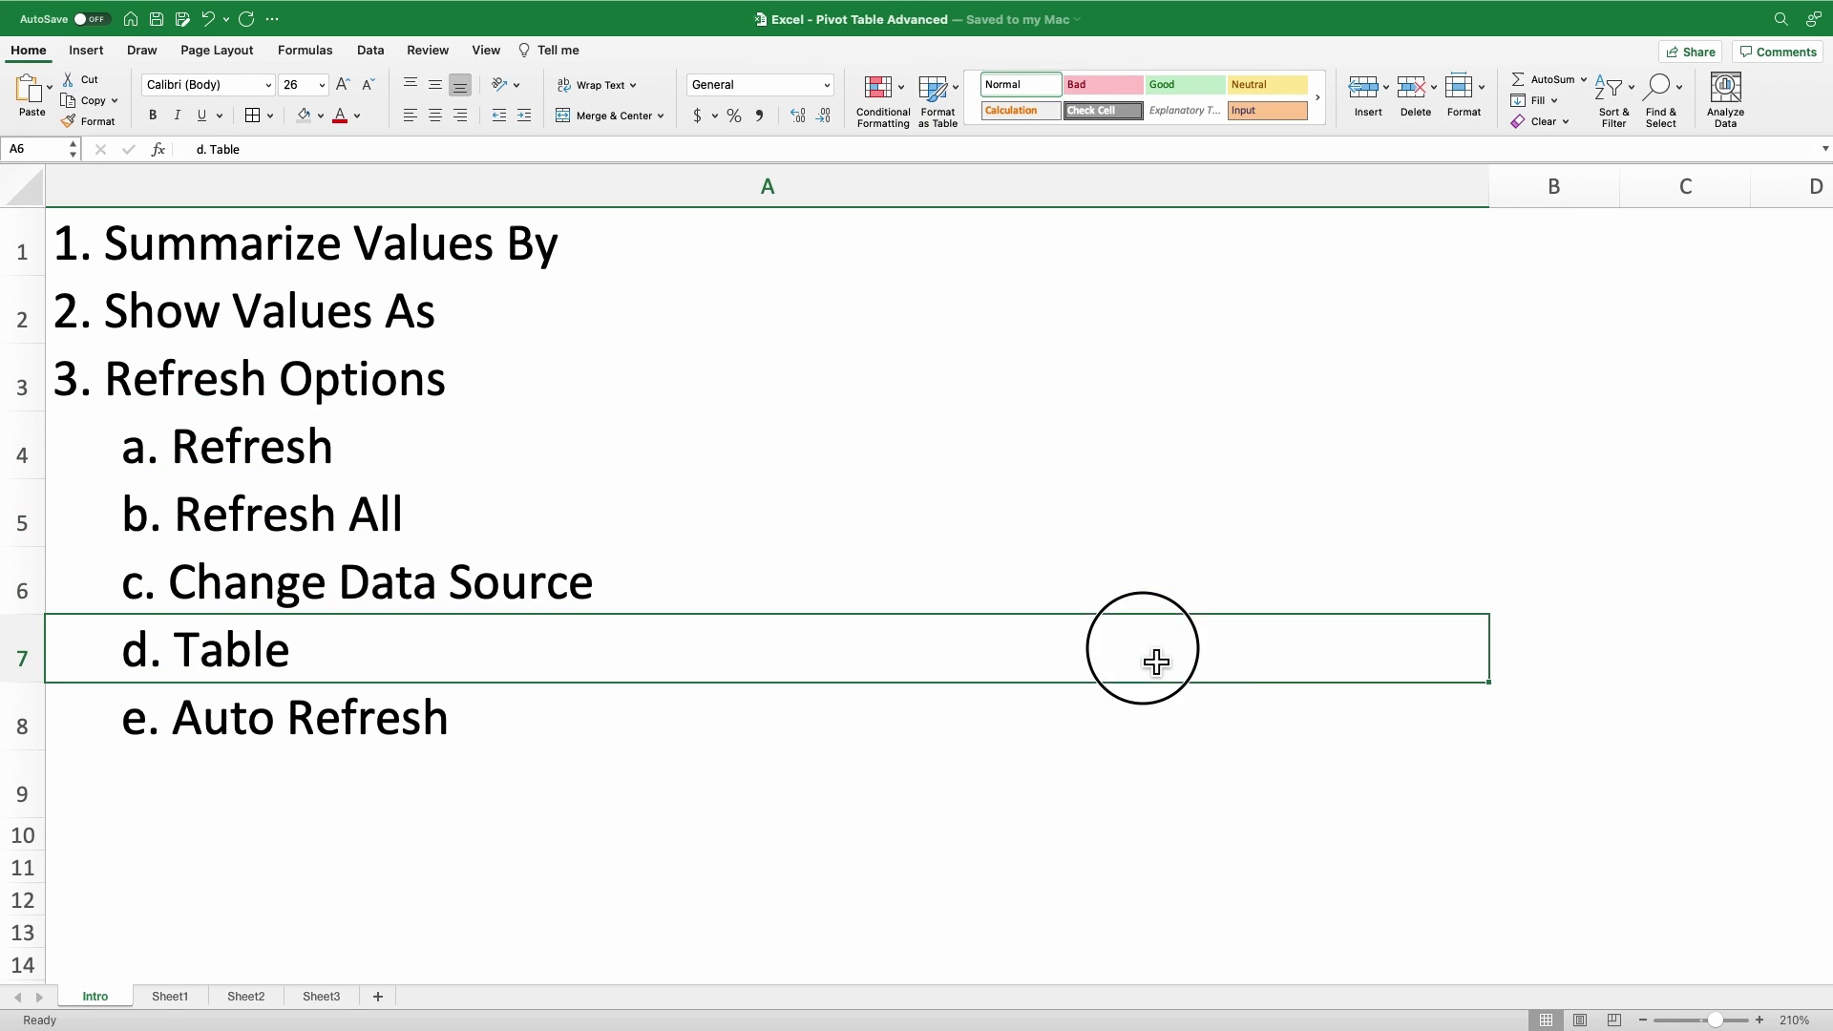
pyautogui.click(1139, 729)
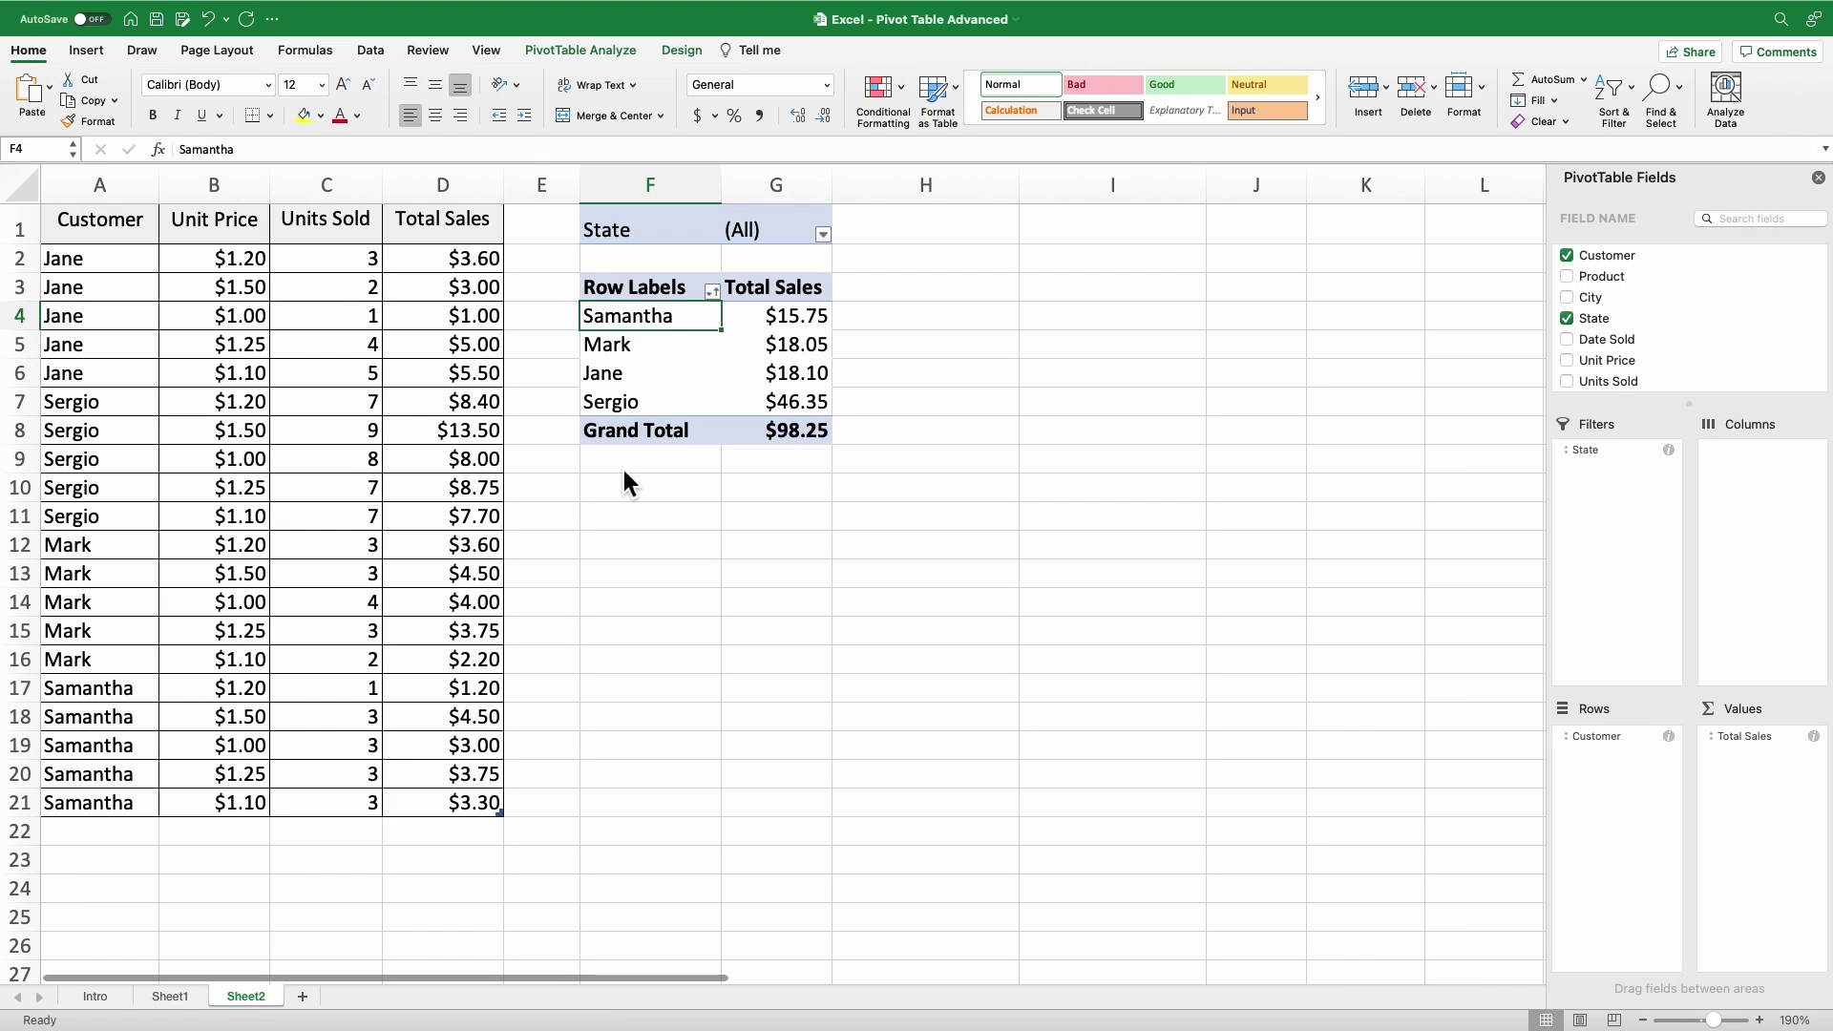
# - Add the Total Sales field a second time to the values of the Sheet2 pivot table
pyautogui.click(215, 347)
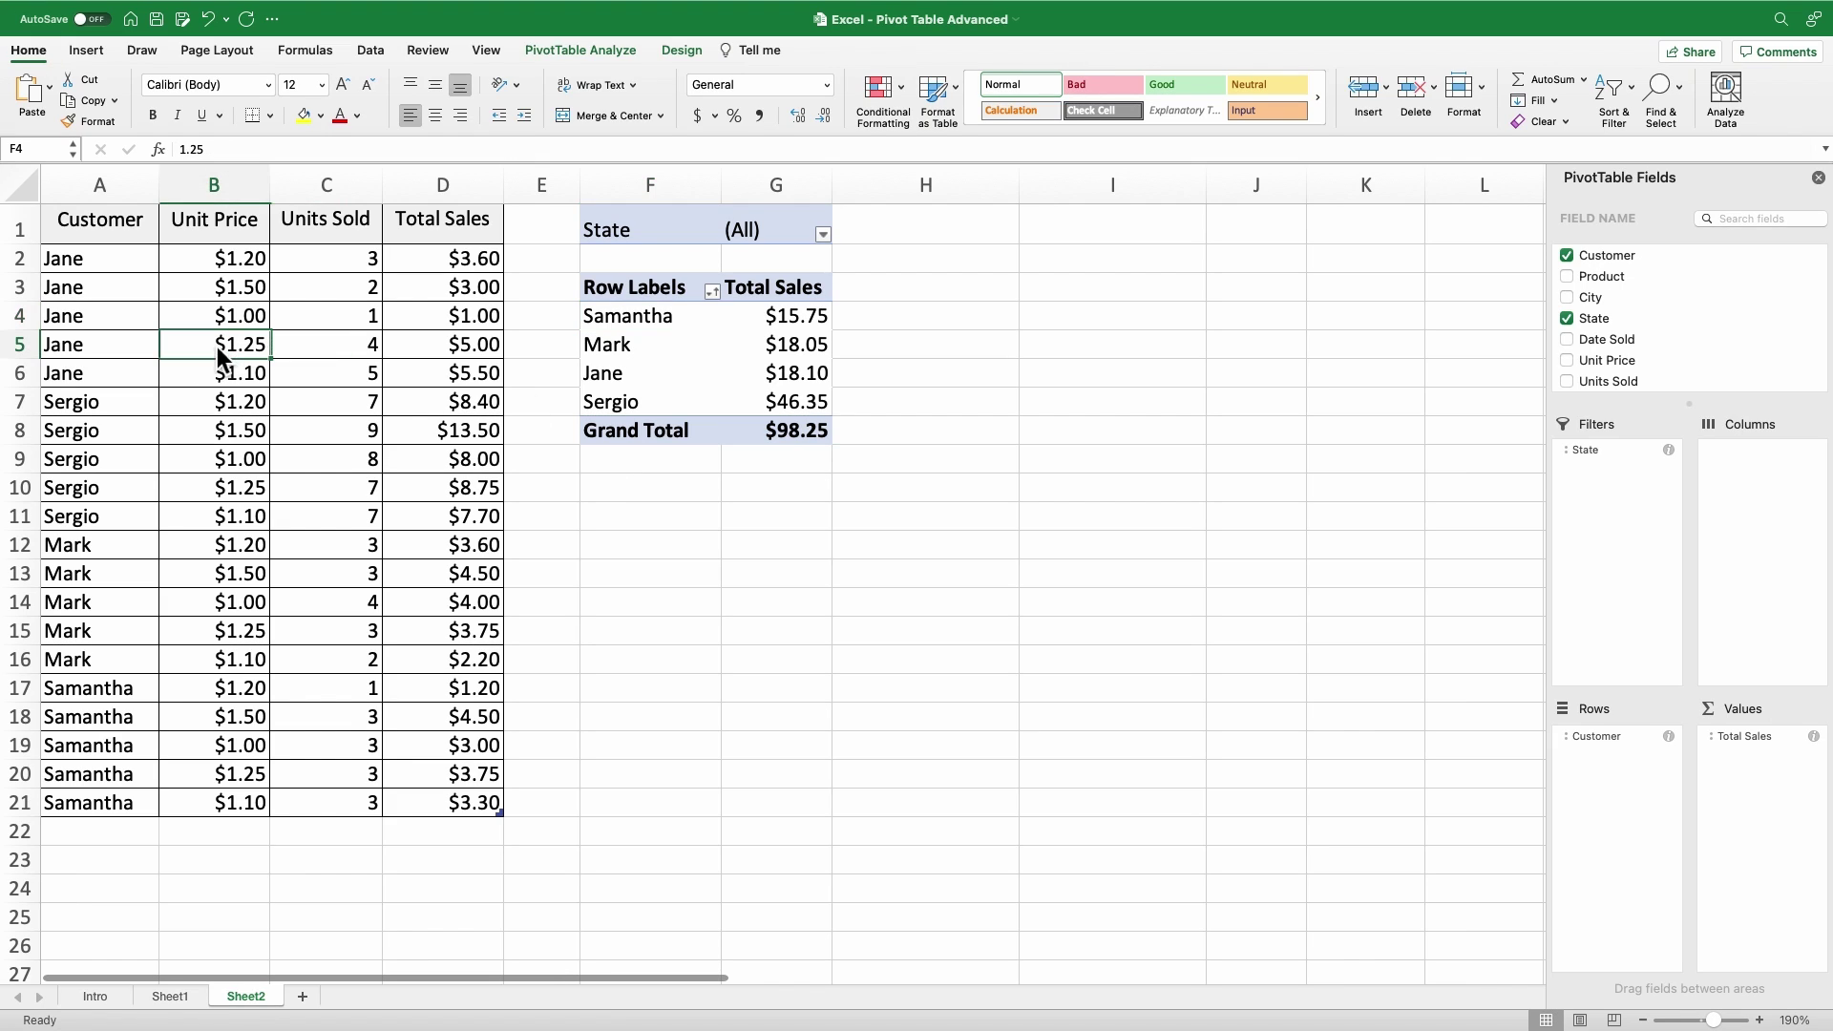
pyautogui.click(632, 355)
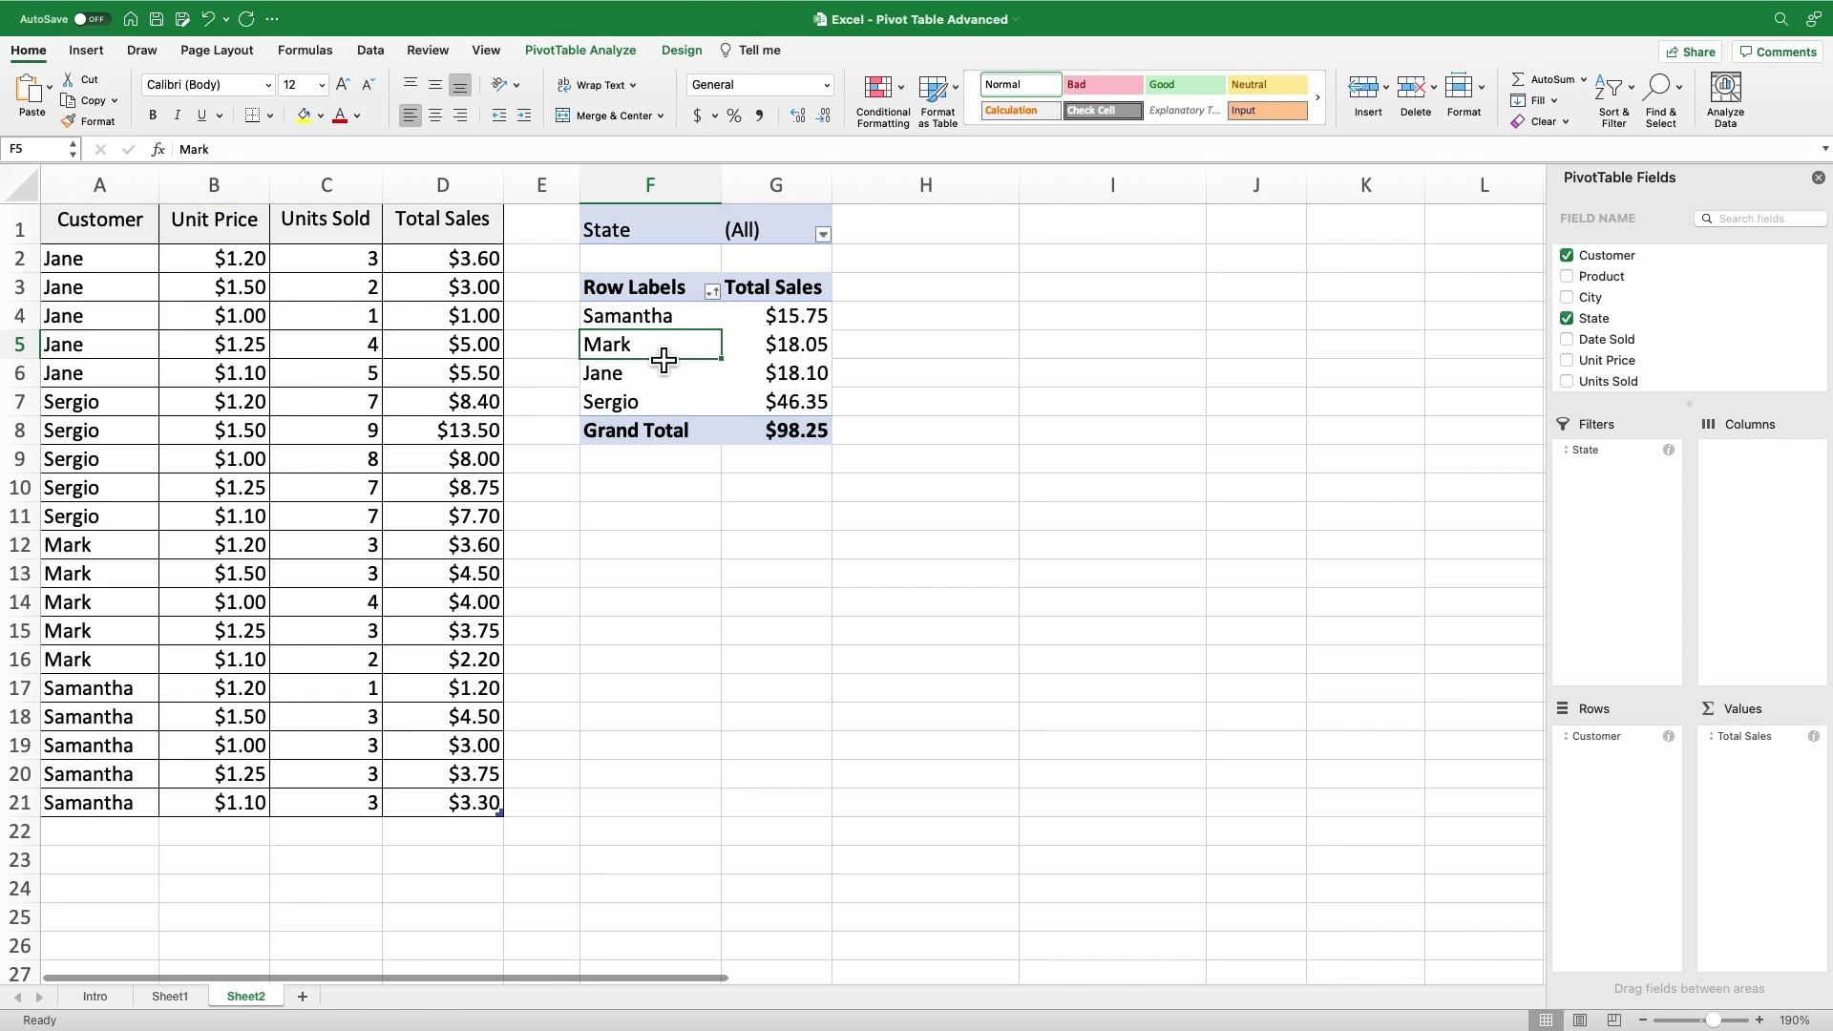
pyautogui.click(807, 363)
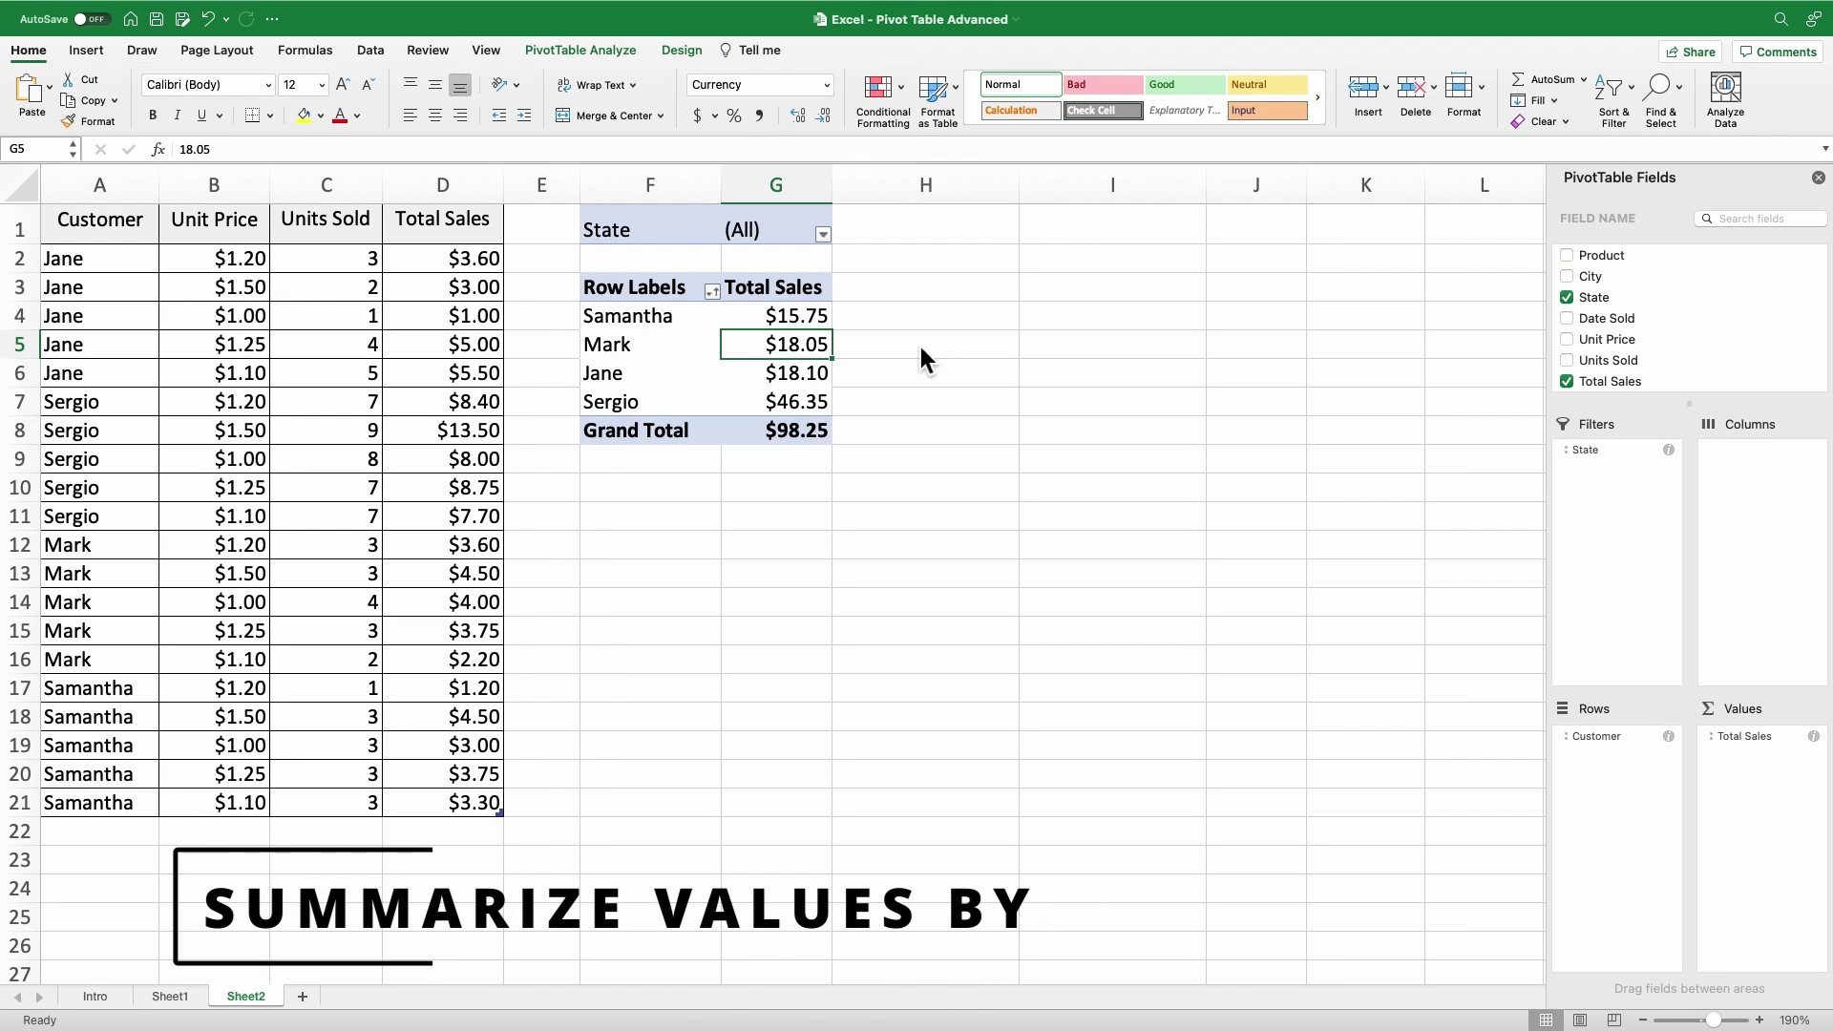
pyautogui.click(1768, 871)
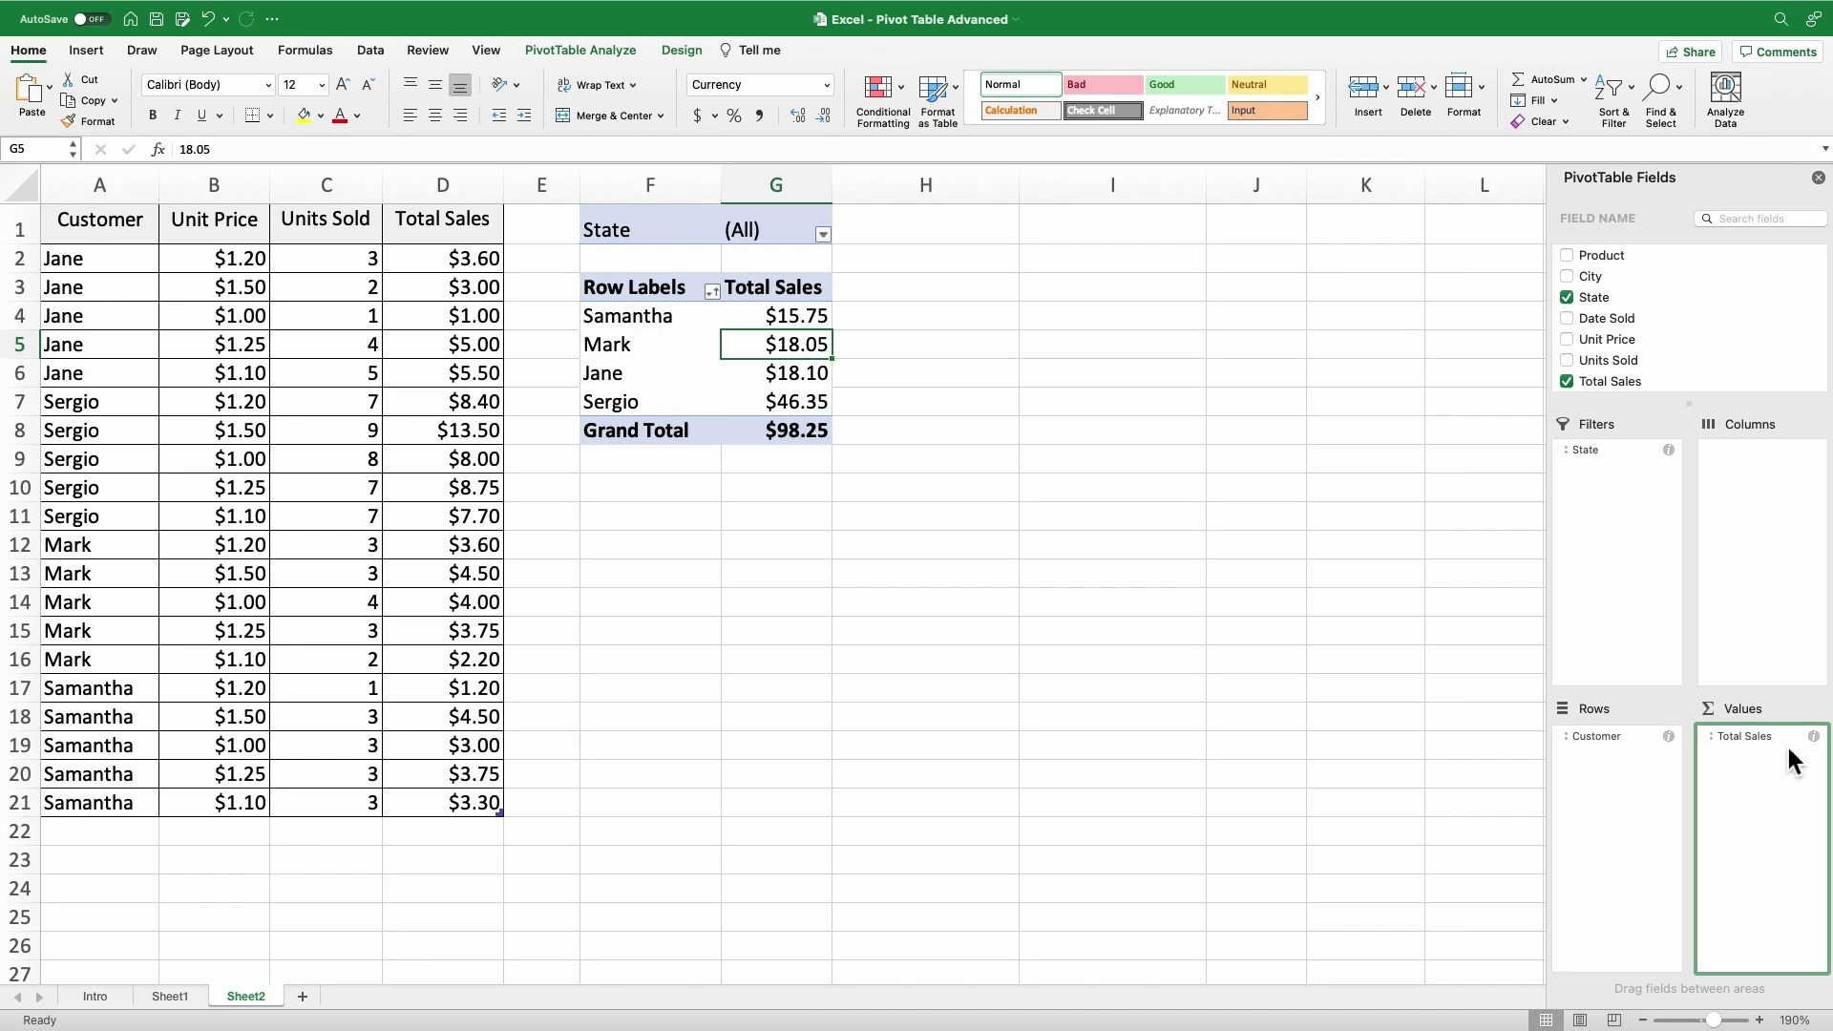
pyautogui.moveTo(1618, 379); pyautogui.dragTo(1778, 775)
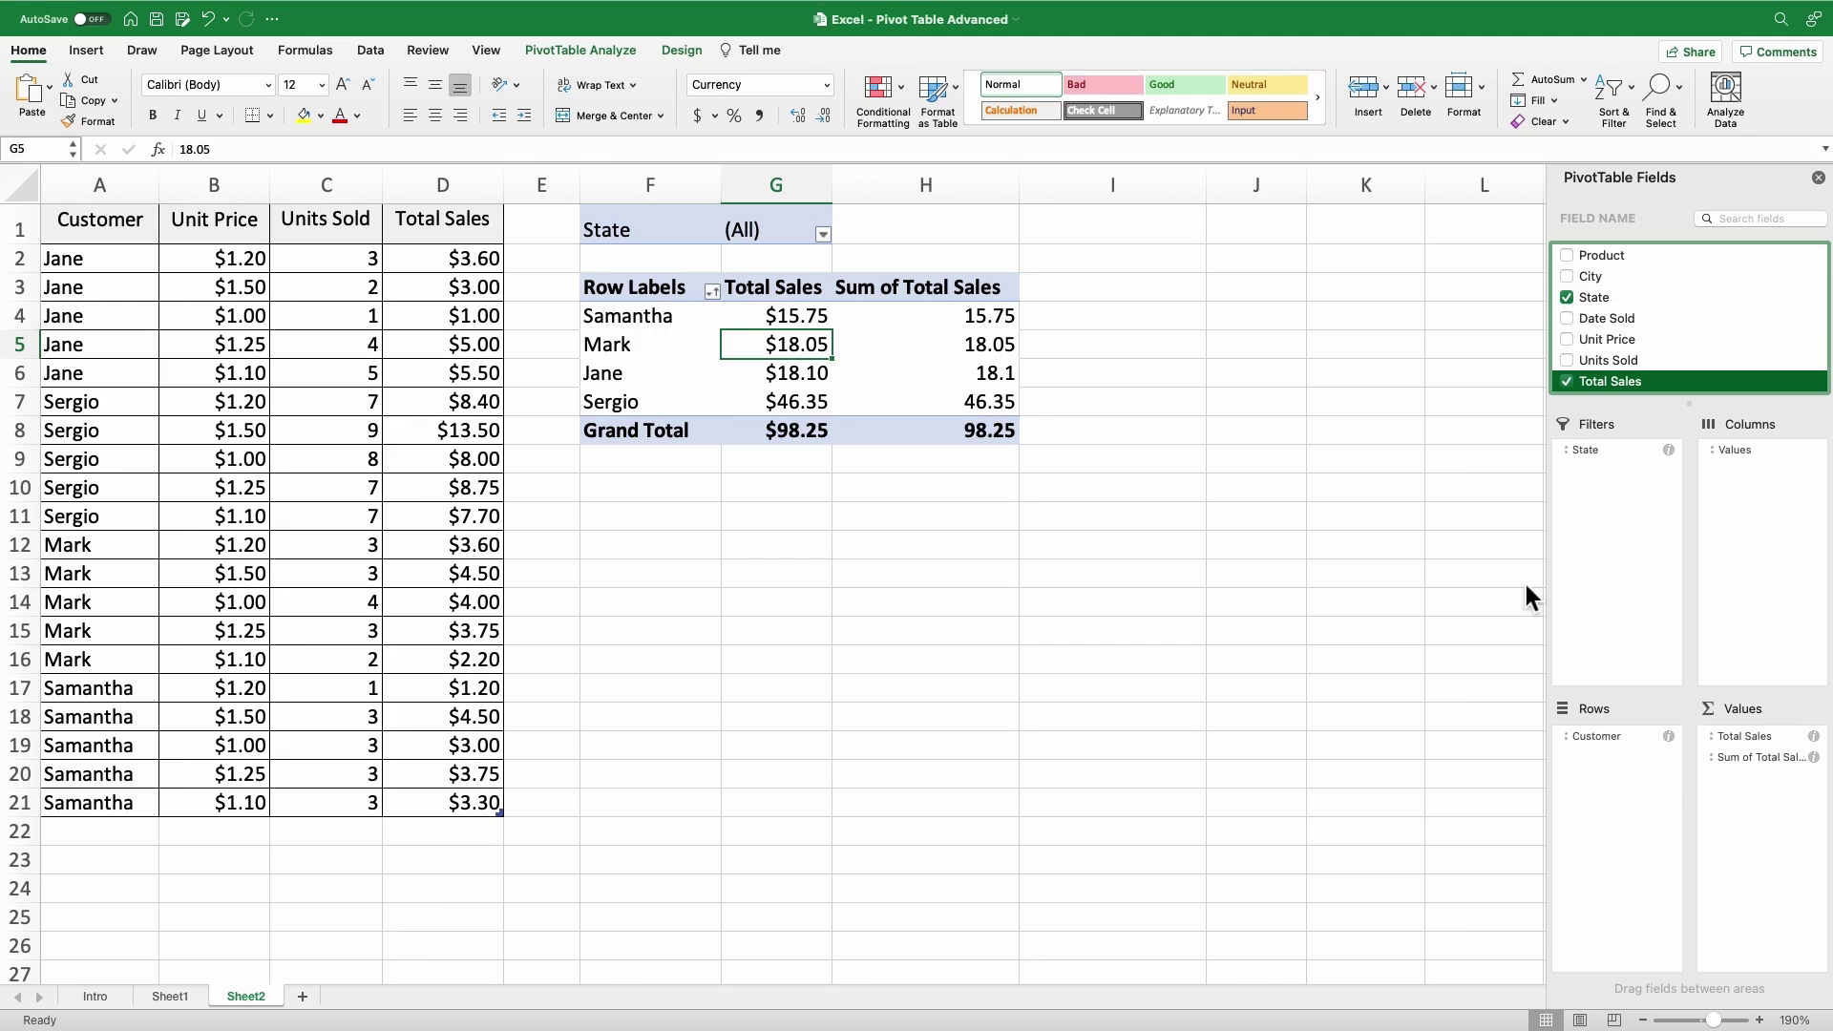
# - Summarize the newly added Total Sales column by Average instead of Sum
pyautogui.click(964, 326)
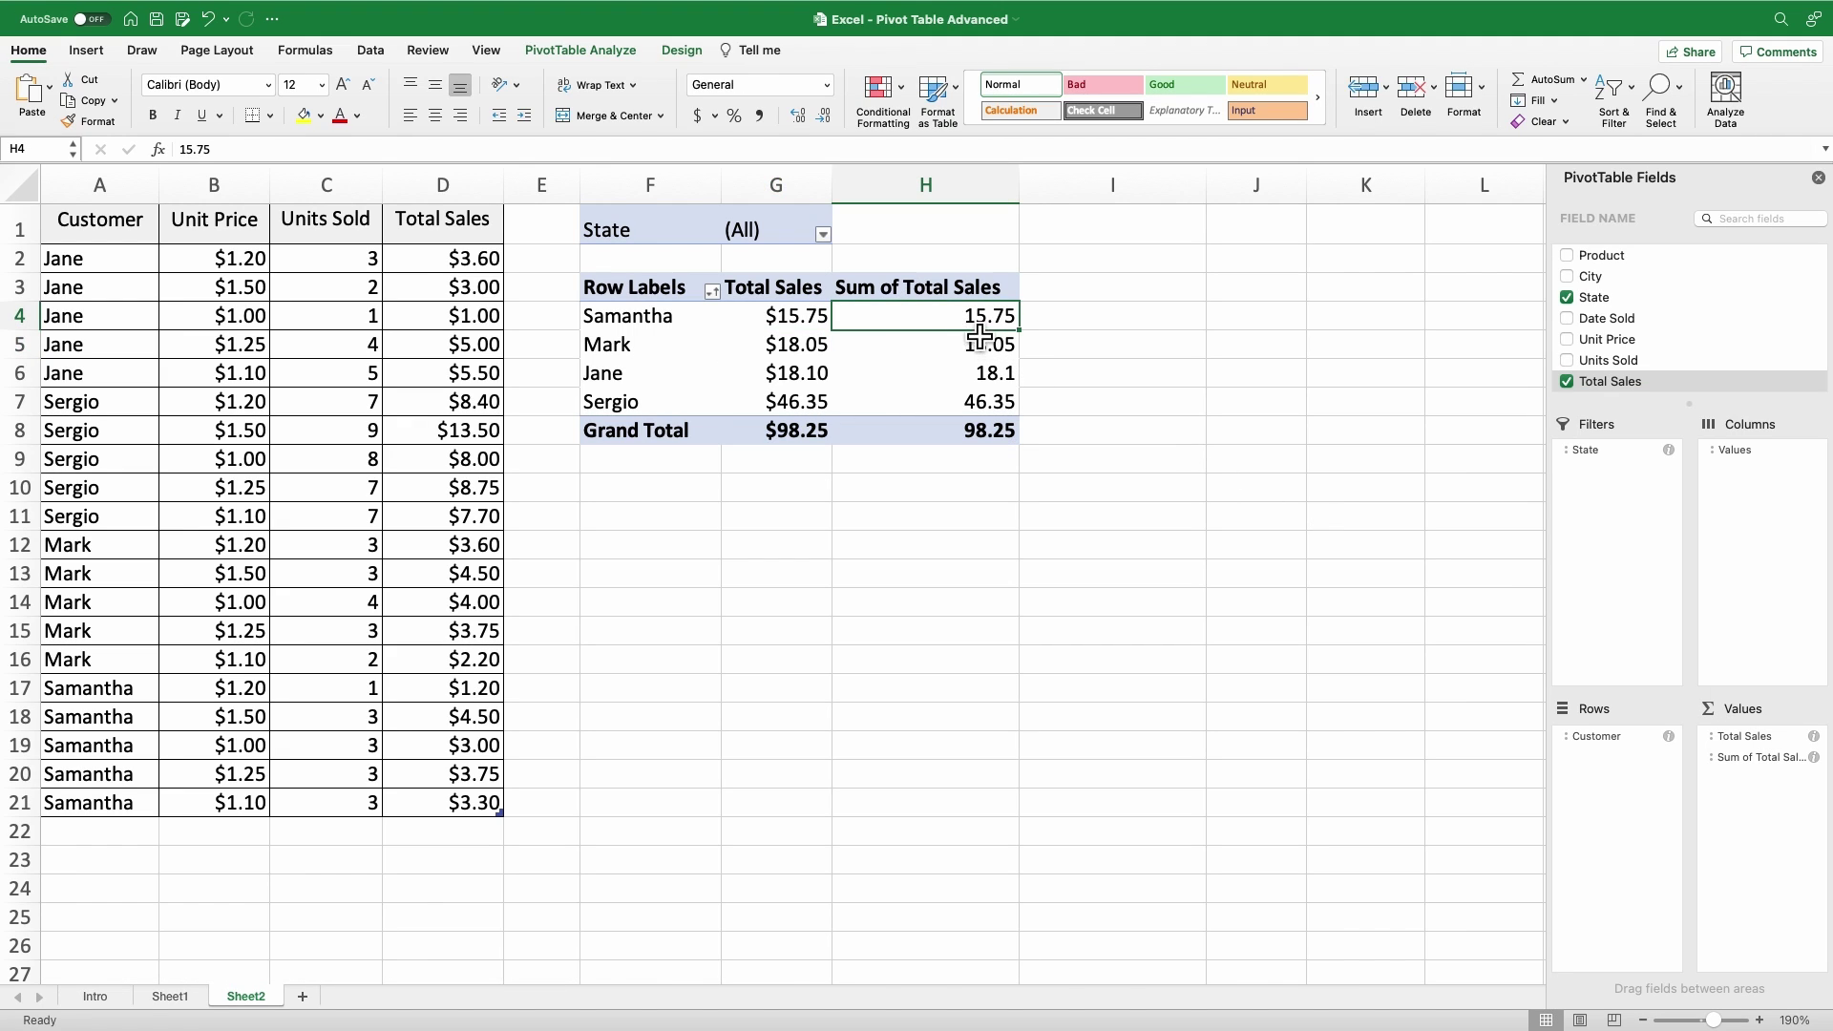
pyautogui.rightClick(958, 323)
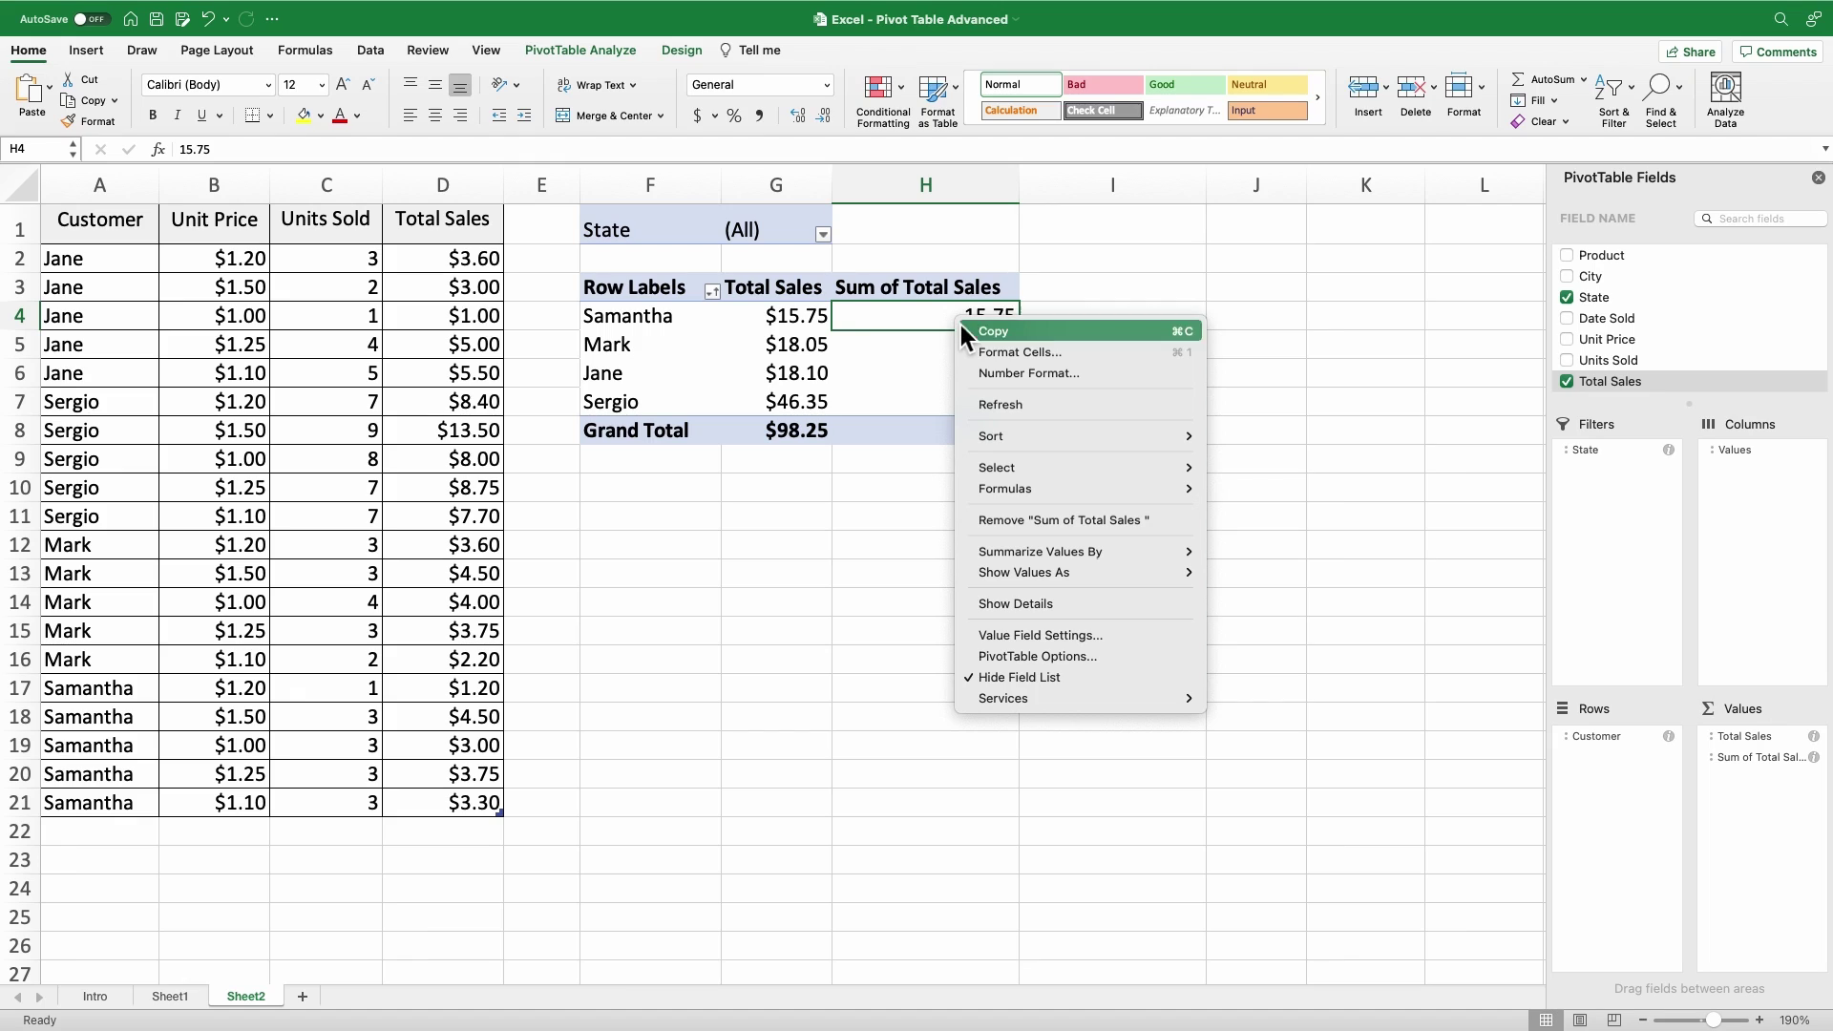
pyautogui.moveTo(1025, 554)
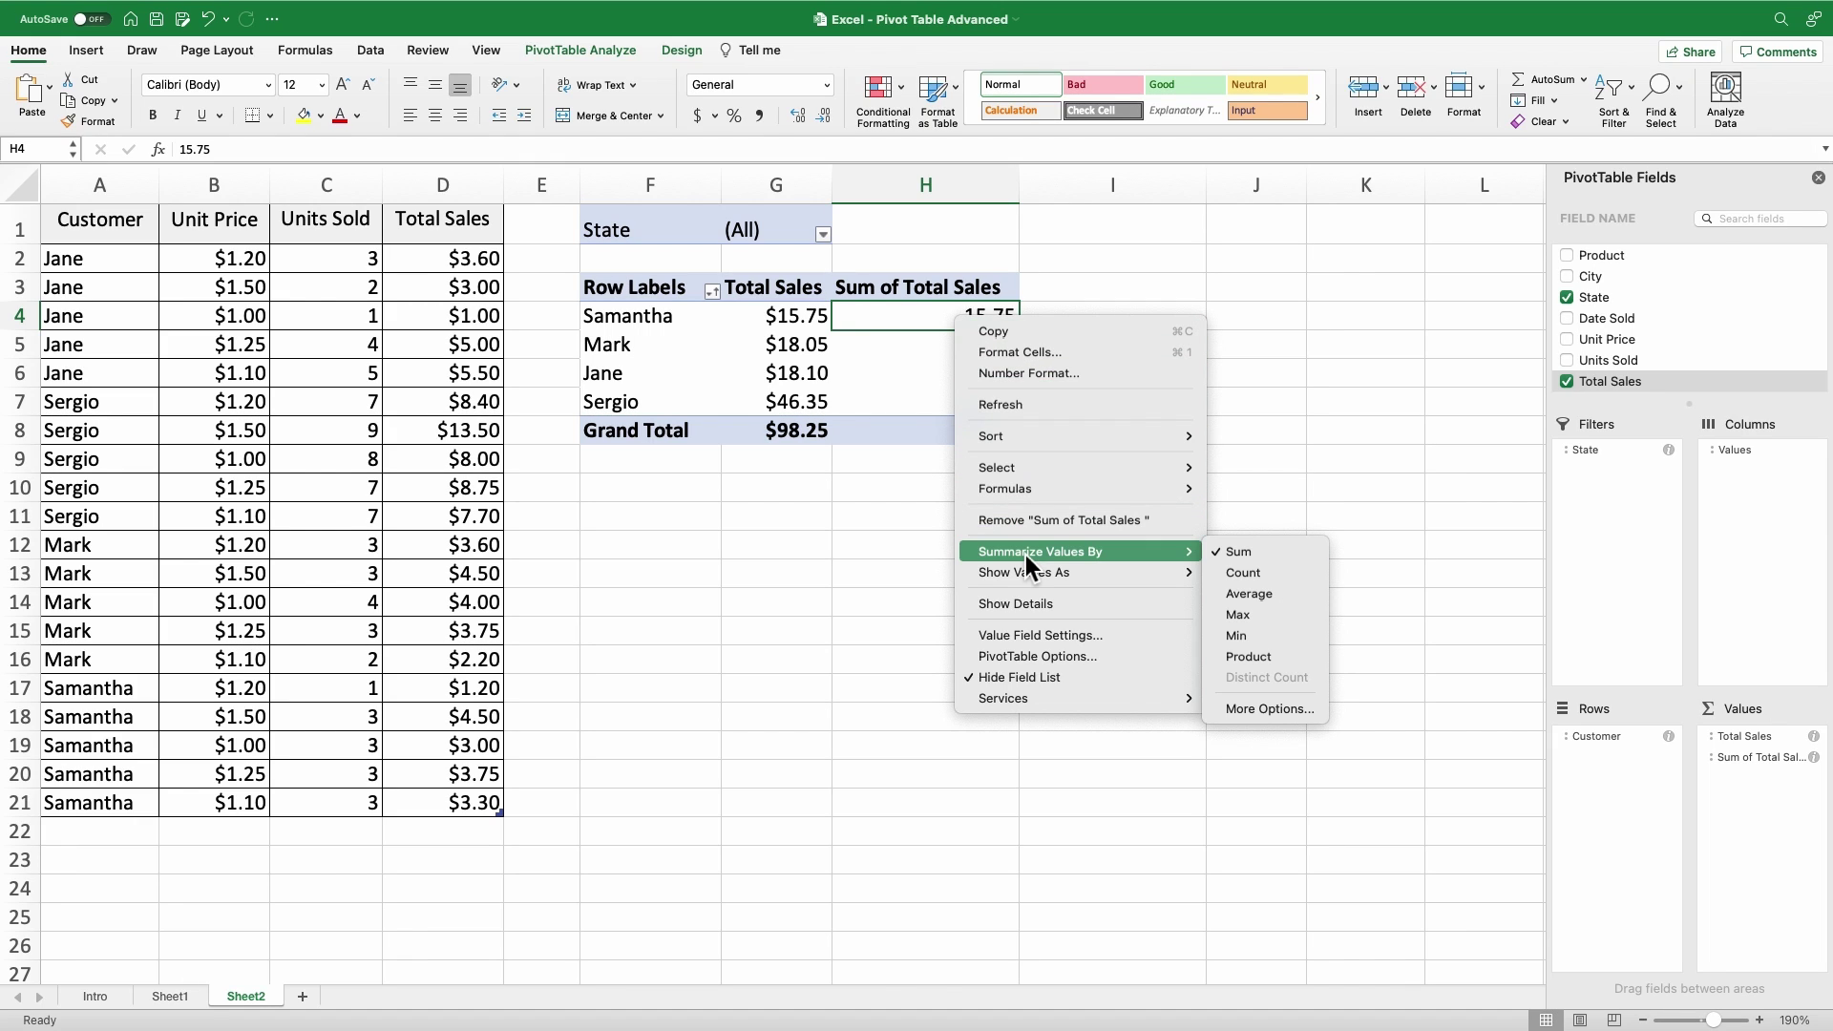
pyautogui.click(1258, 598)
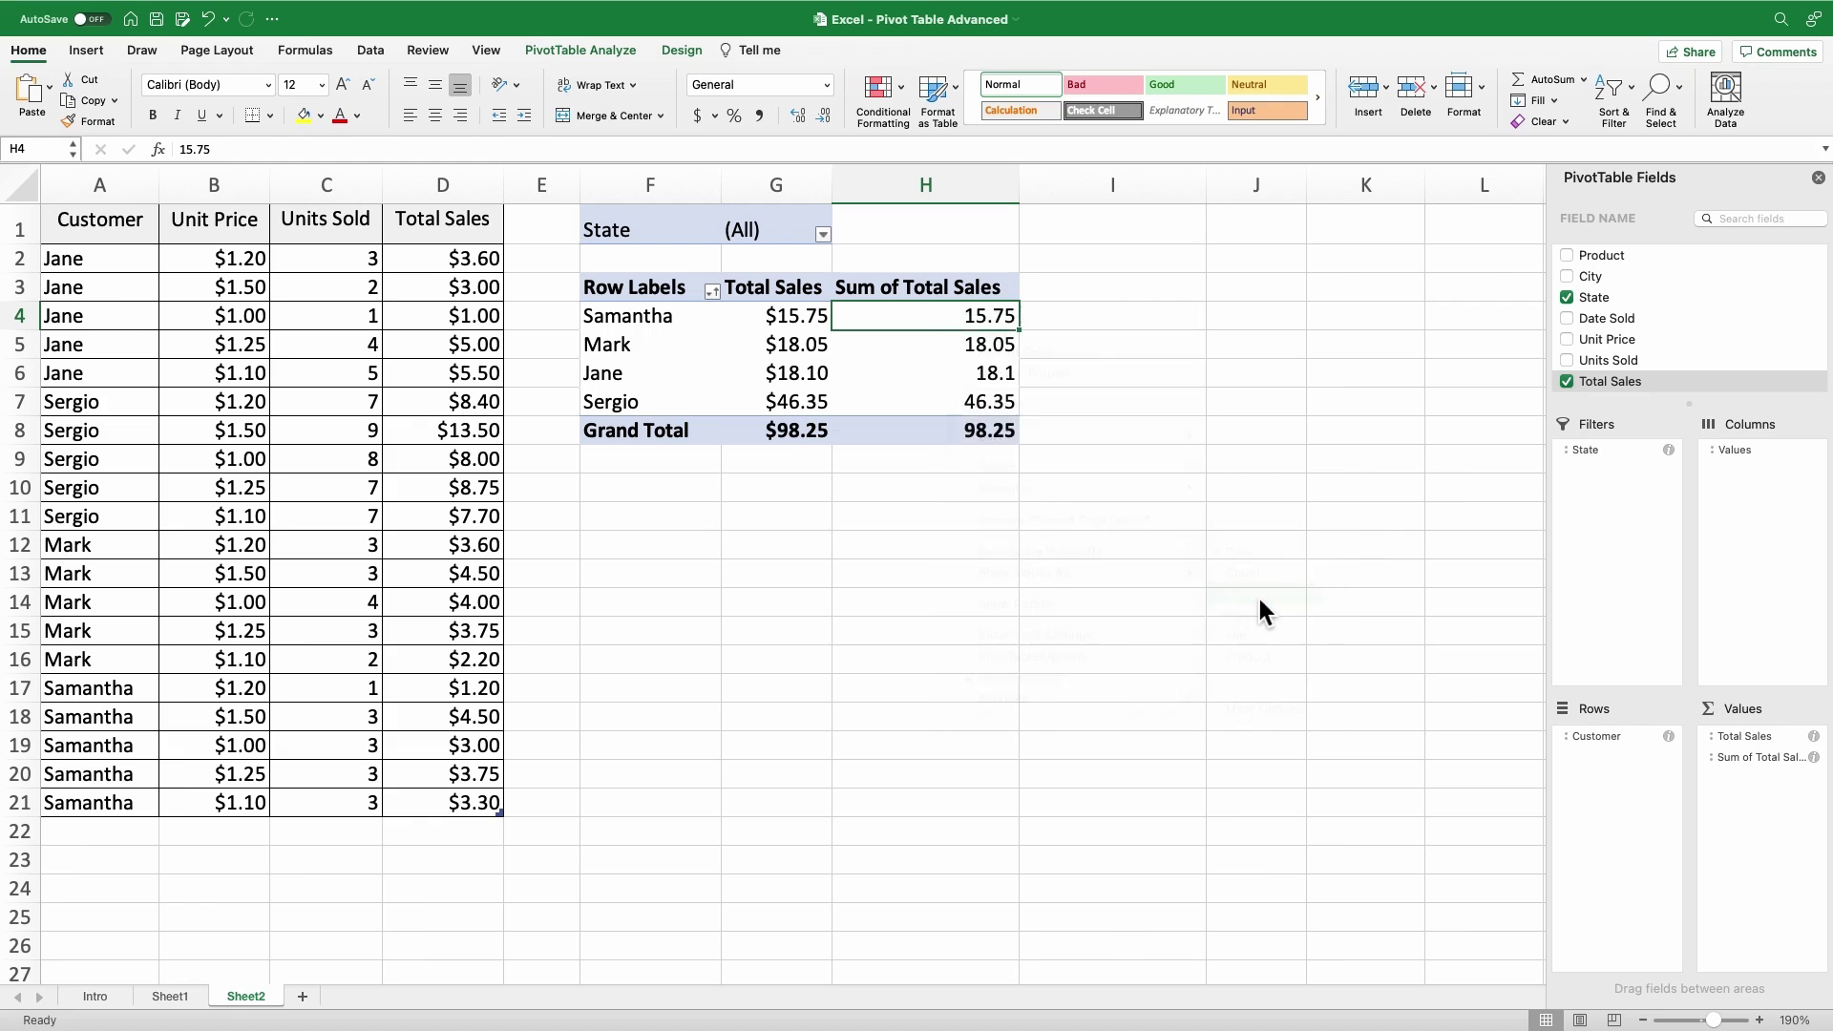
# - Rename the averaged Total Sales value field as Sales AVG
pyautogui.doubleClick(927, 290)
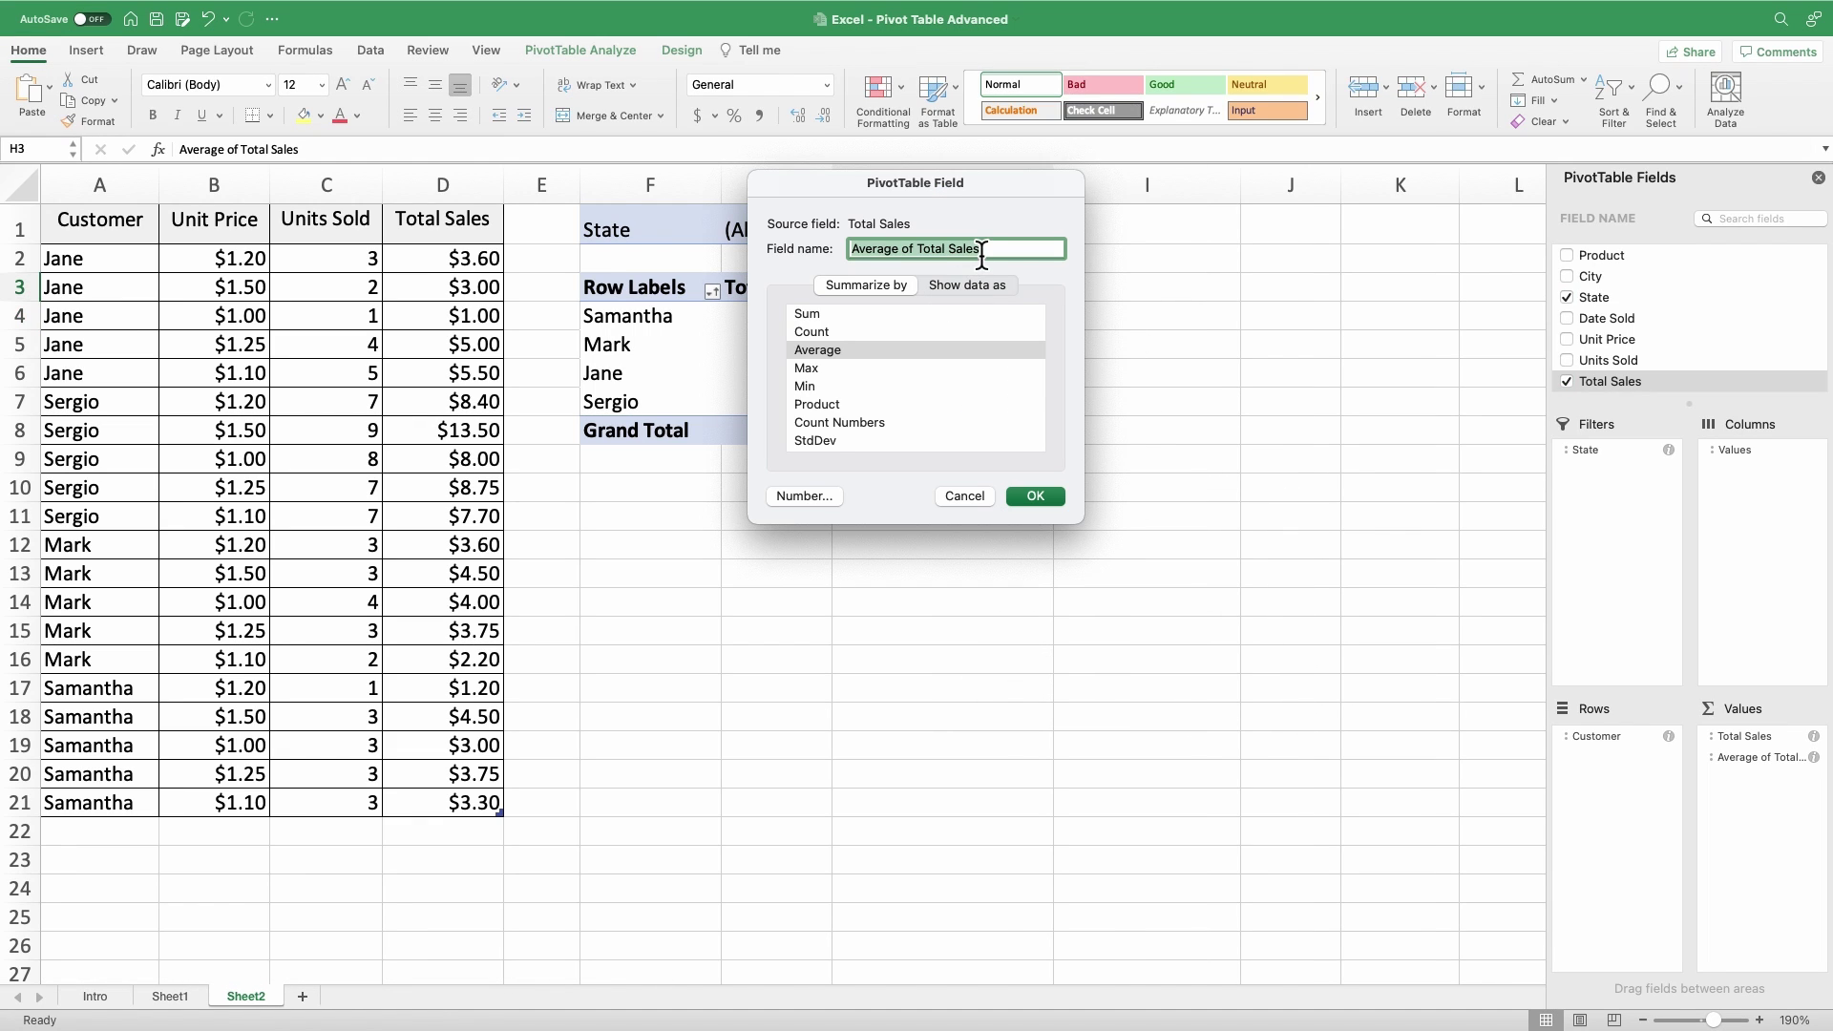
pyautogui.write('Sales AVG')
pyautogui.click(1040, 496)
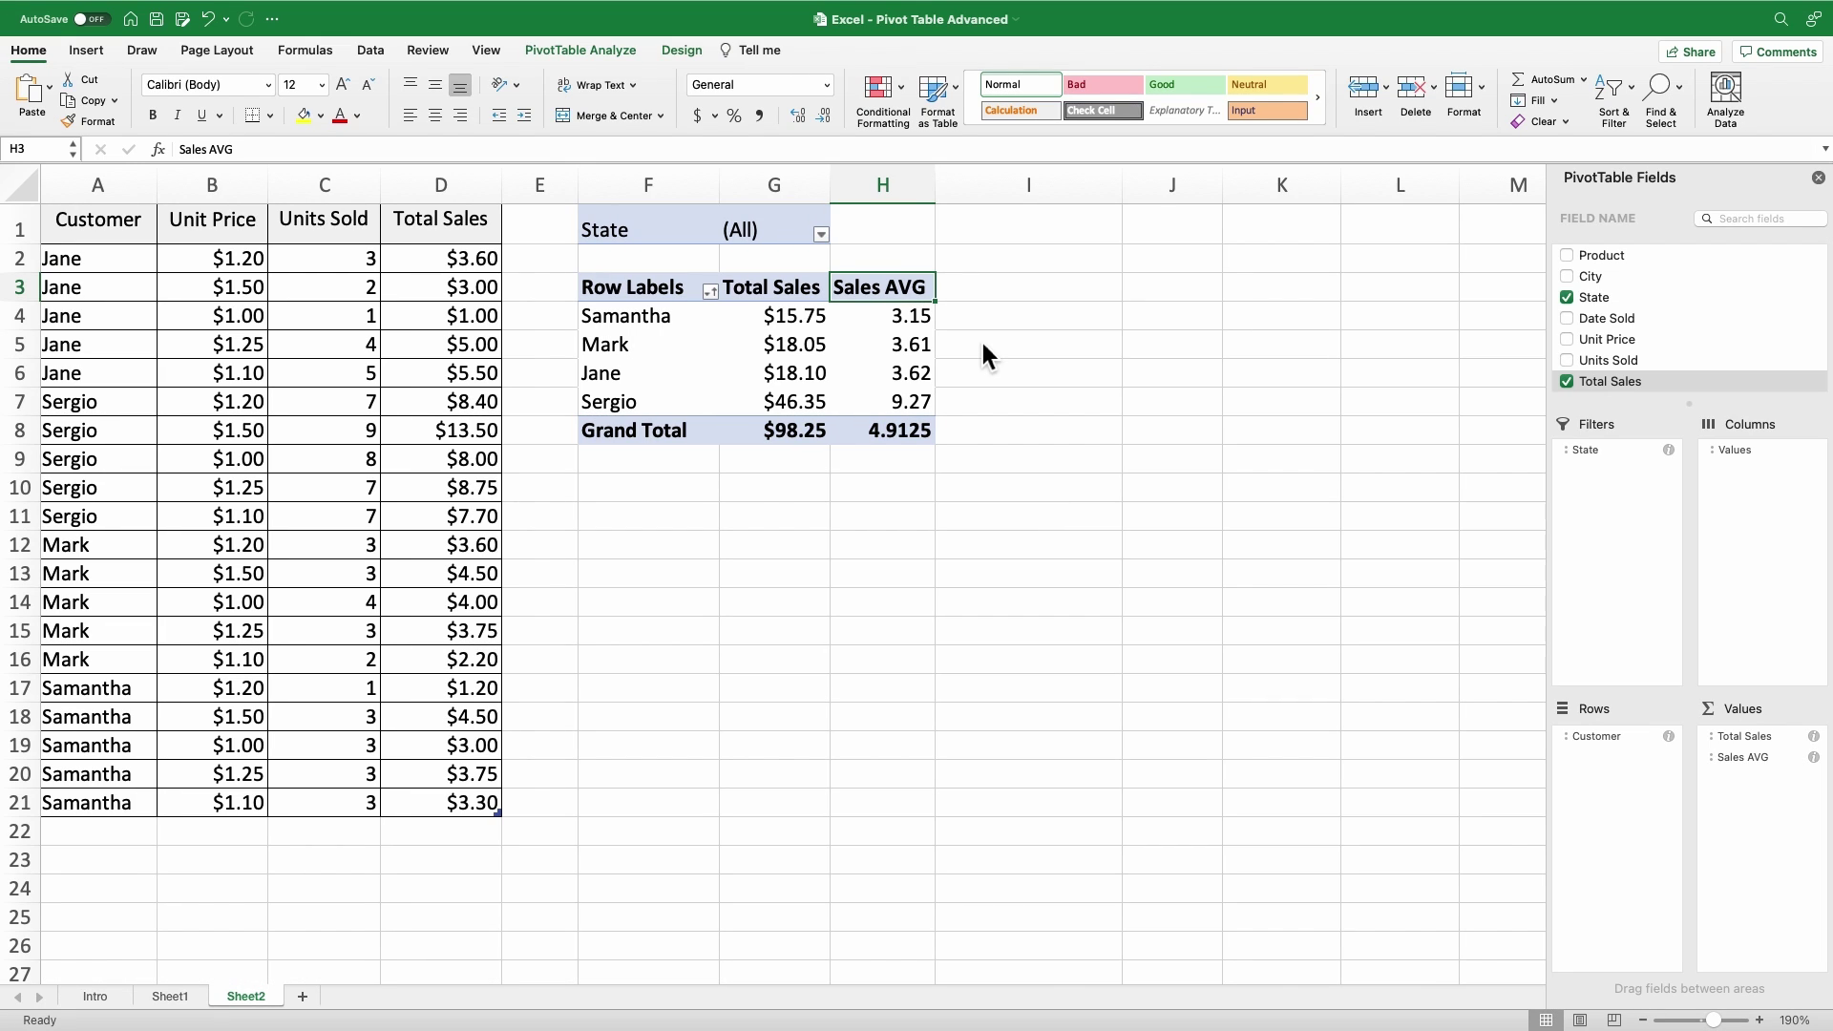
# - Format the Sales AVG field's numbers as Currency with the $ symbol and two decimal places
pyautogui.click(889, 290)
pyautogui.doubleClick(889, 290)
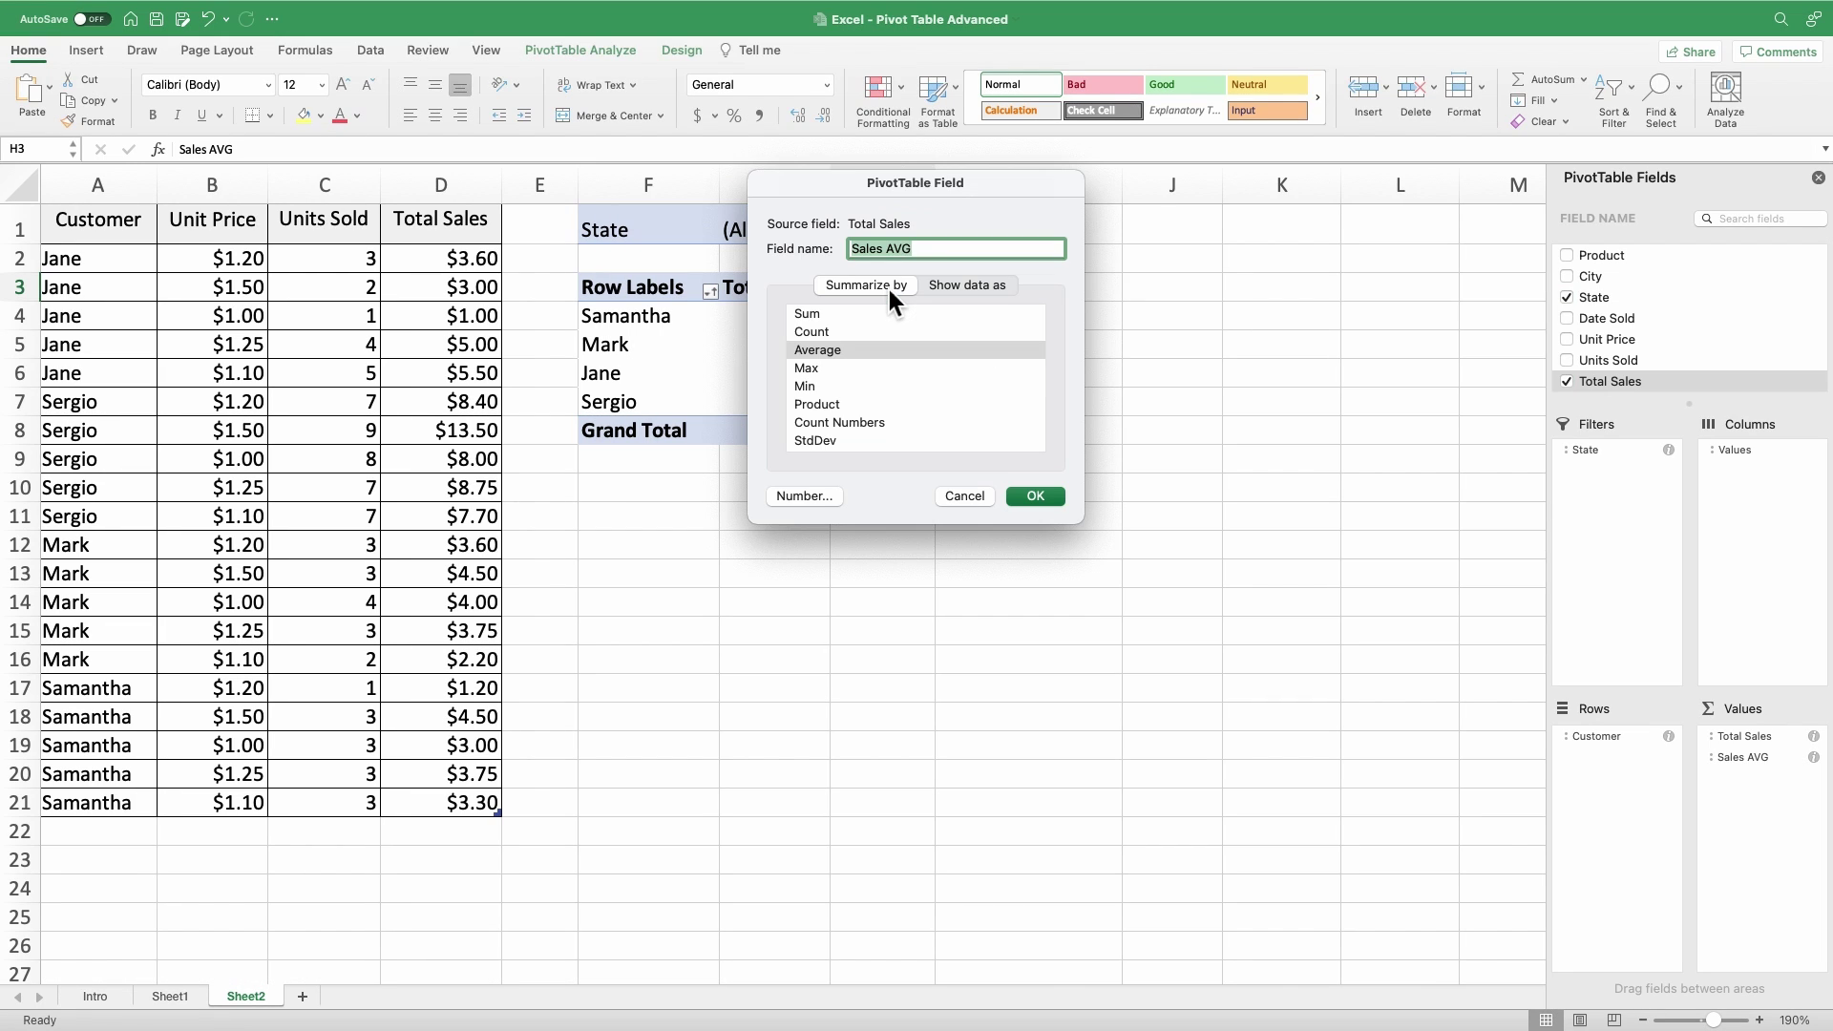
pyautogui.click(811, 497)
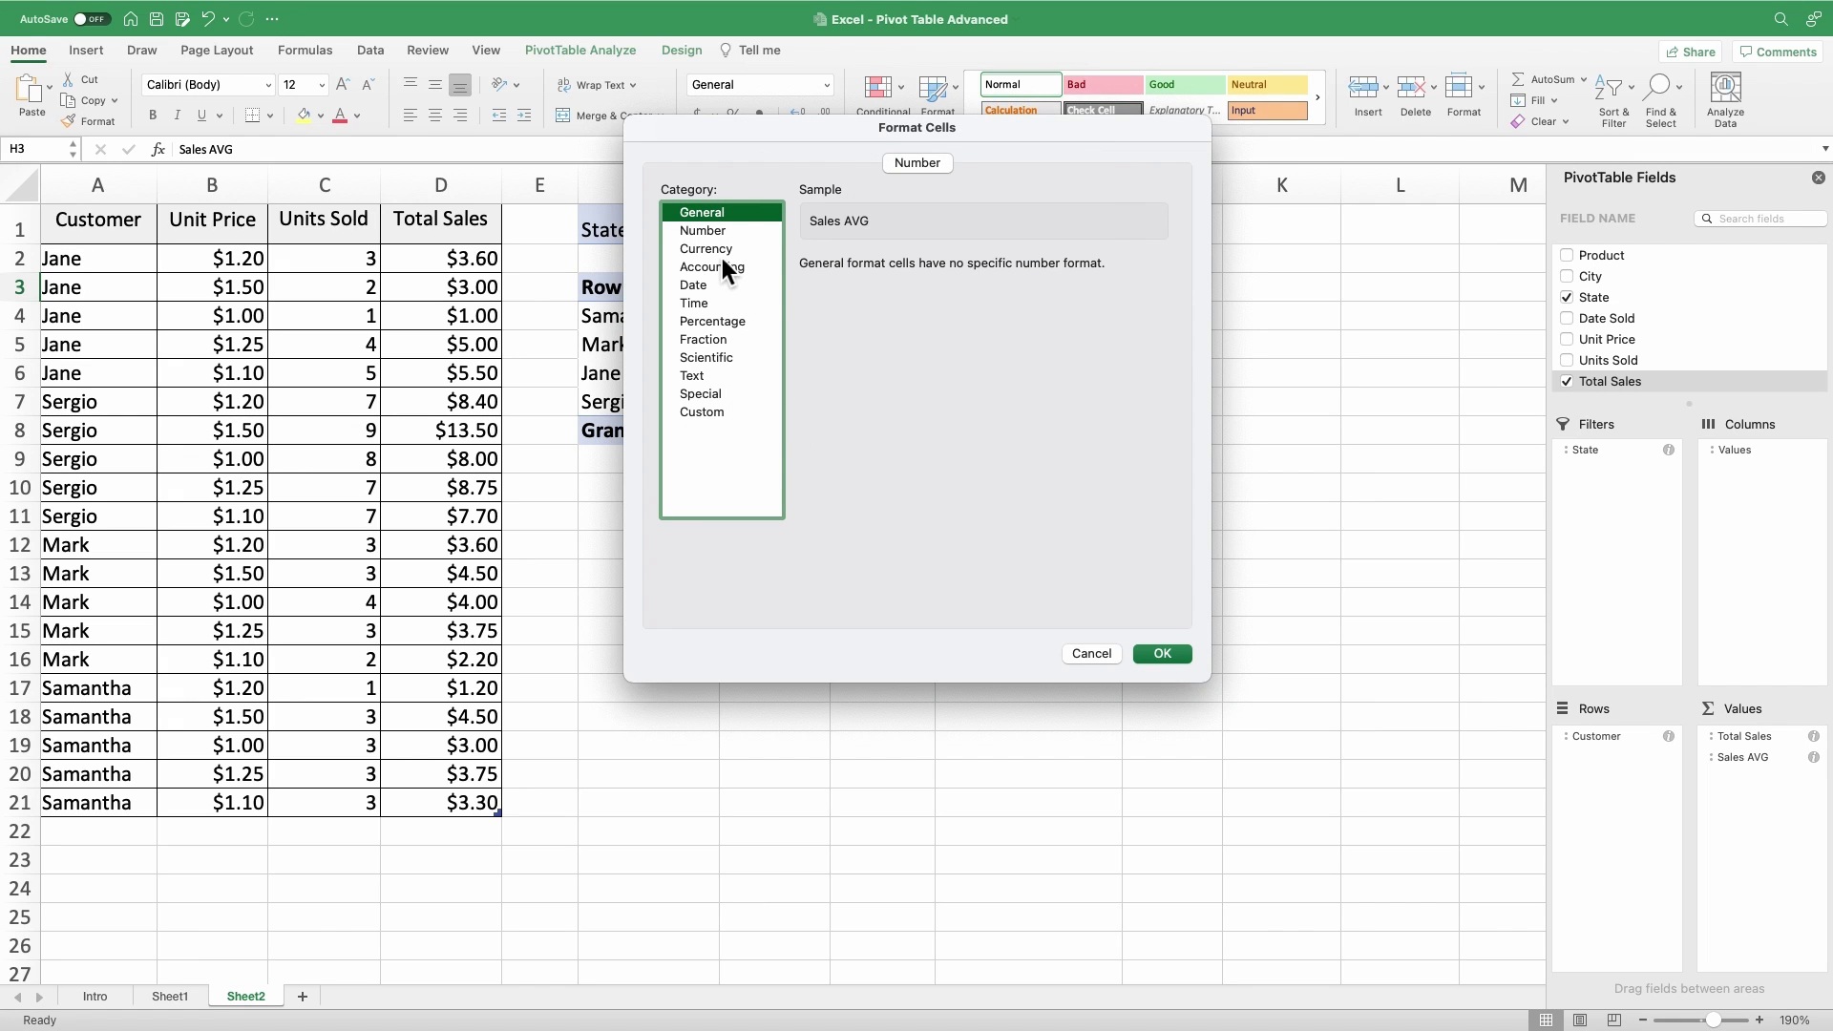
pyautogui.click(721, 251)
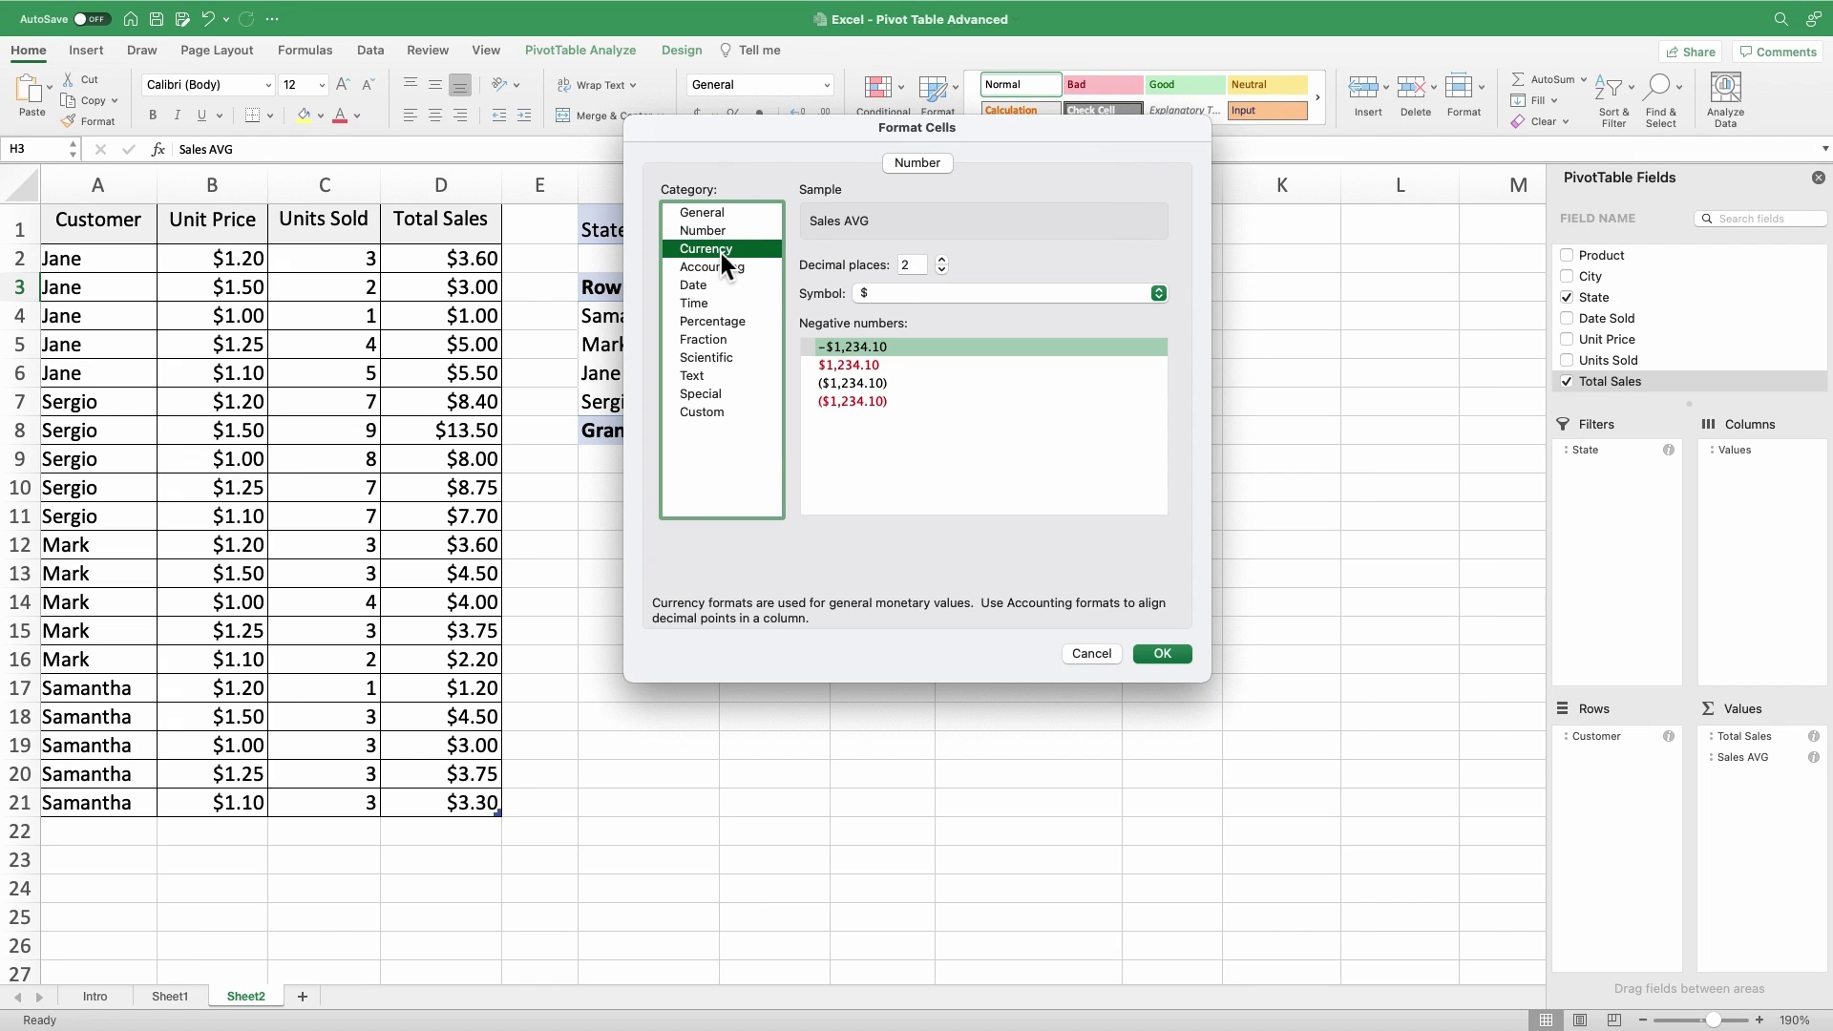
pyautogui.click(1164, 654)
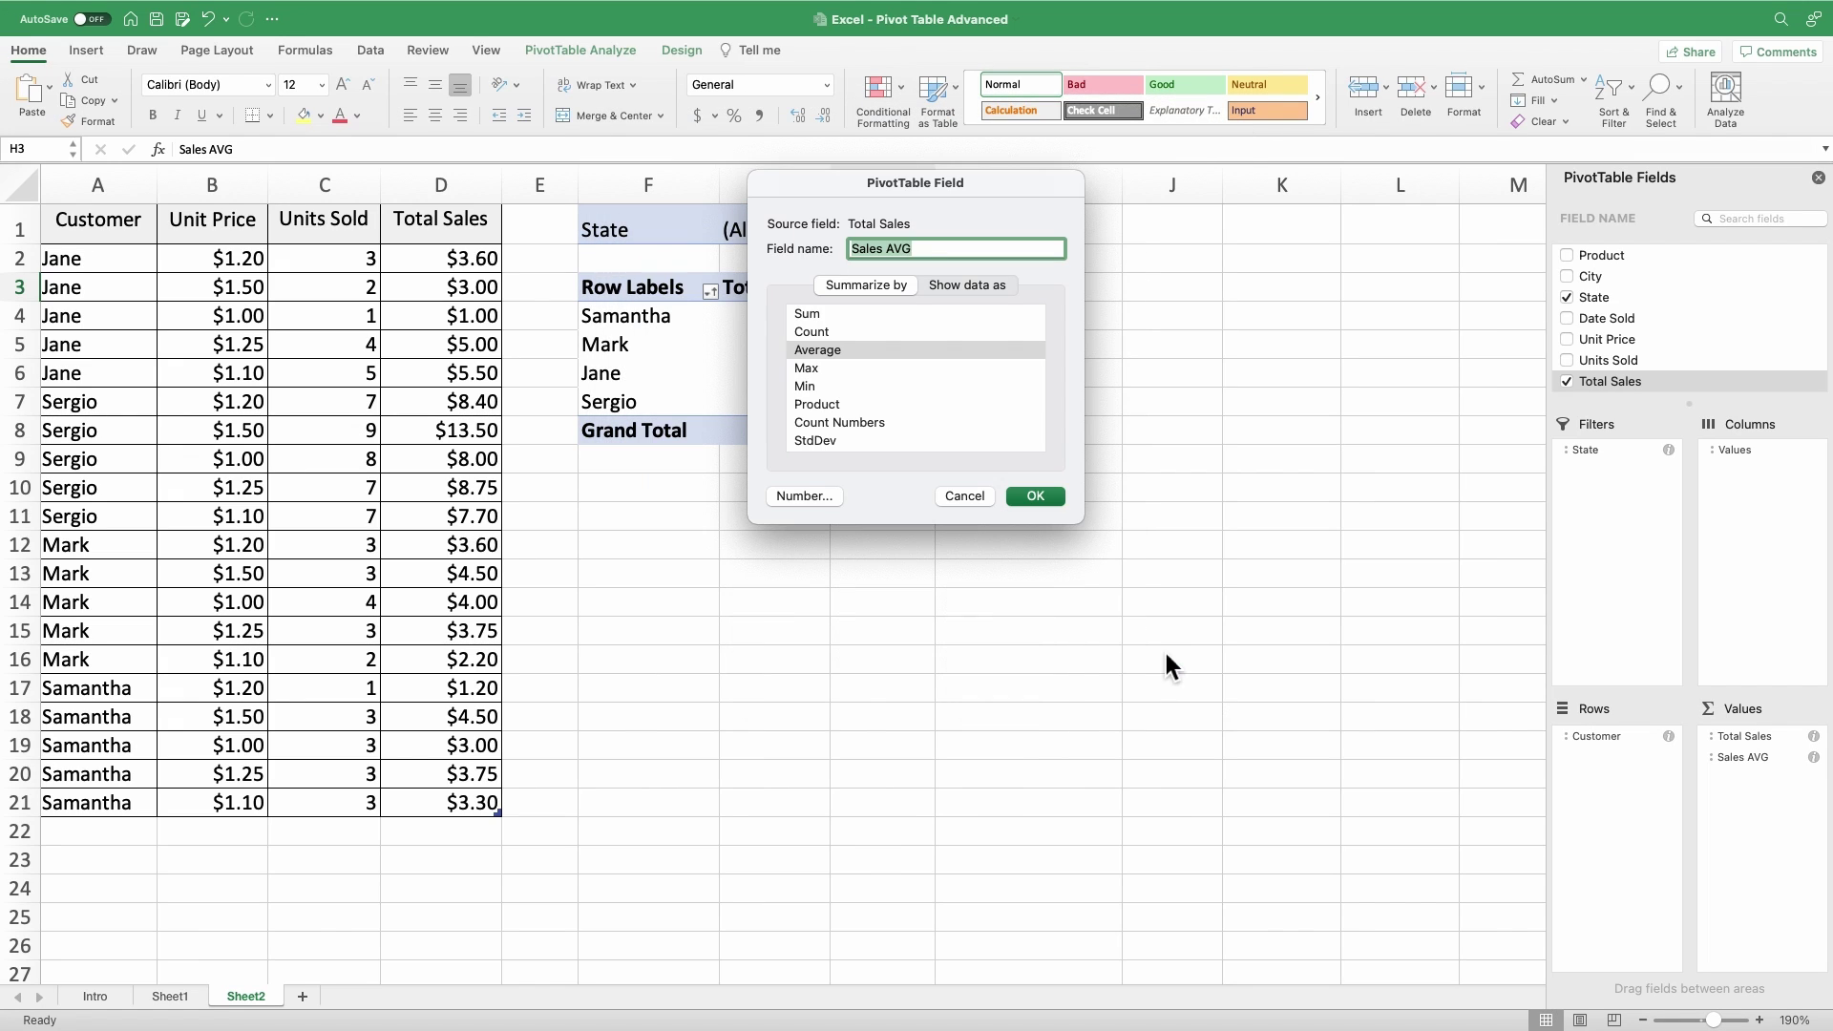
pyautogui.click(1033, 495)
pyautogui.press('Down')
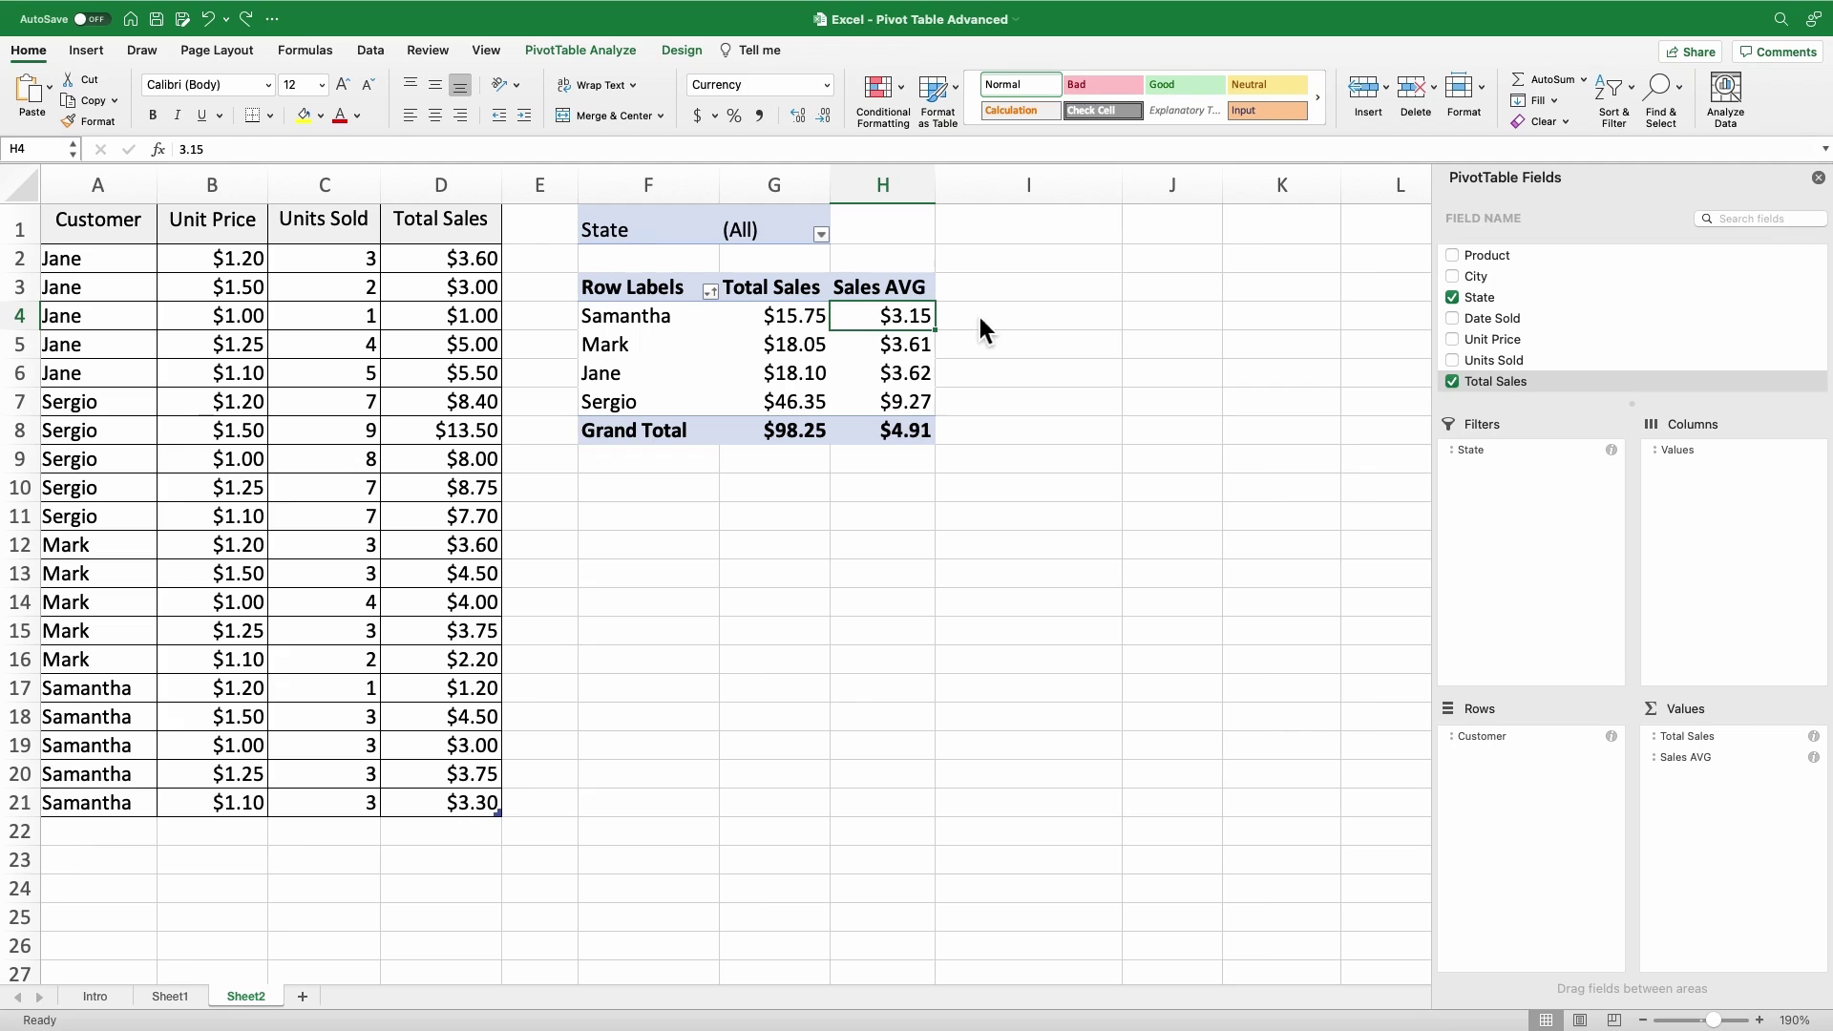
# - Add Total Sales to the pivot table values a third time, naming it Sales MAX and summarizing it by Max
pyautogui.click(1725, 852)
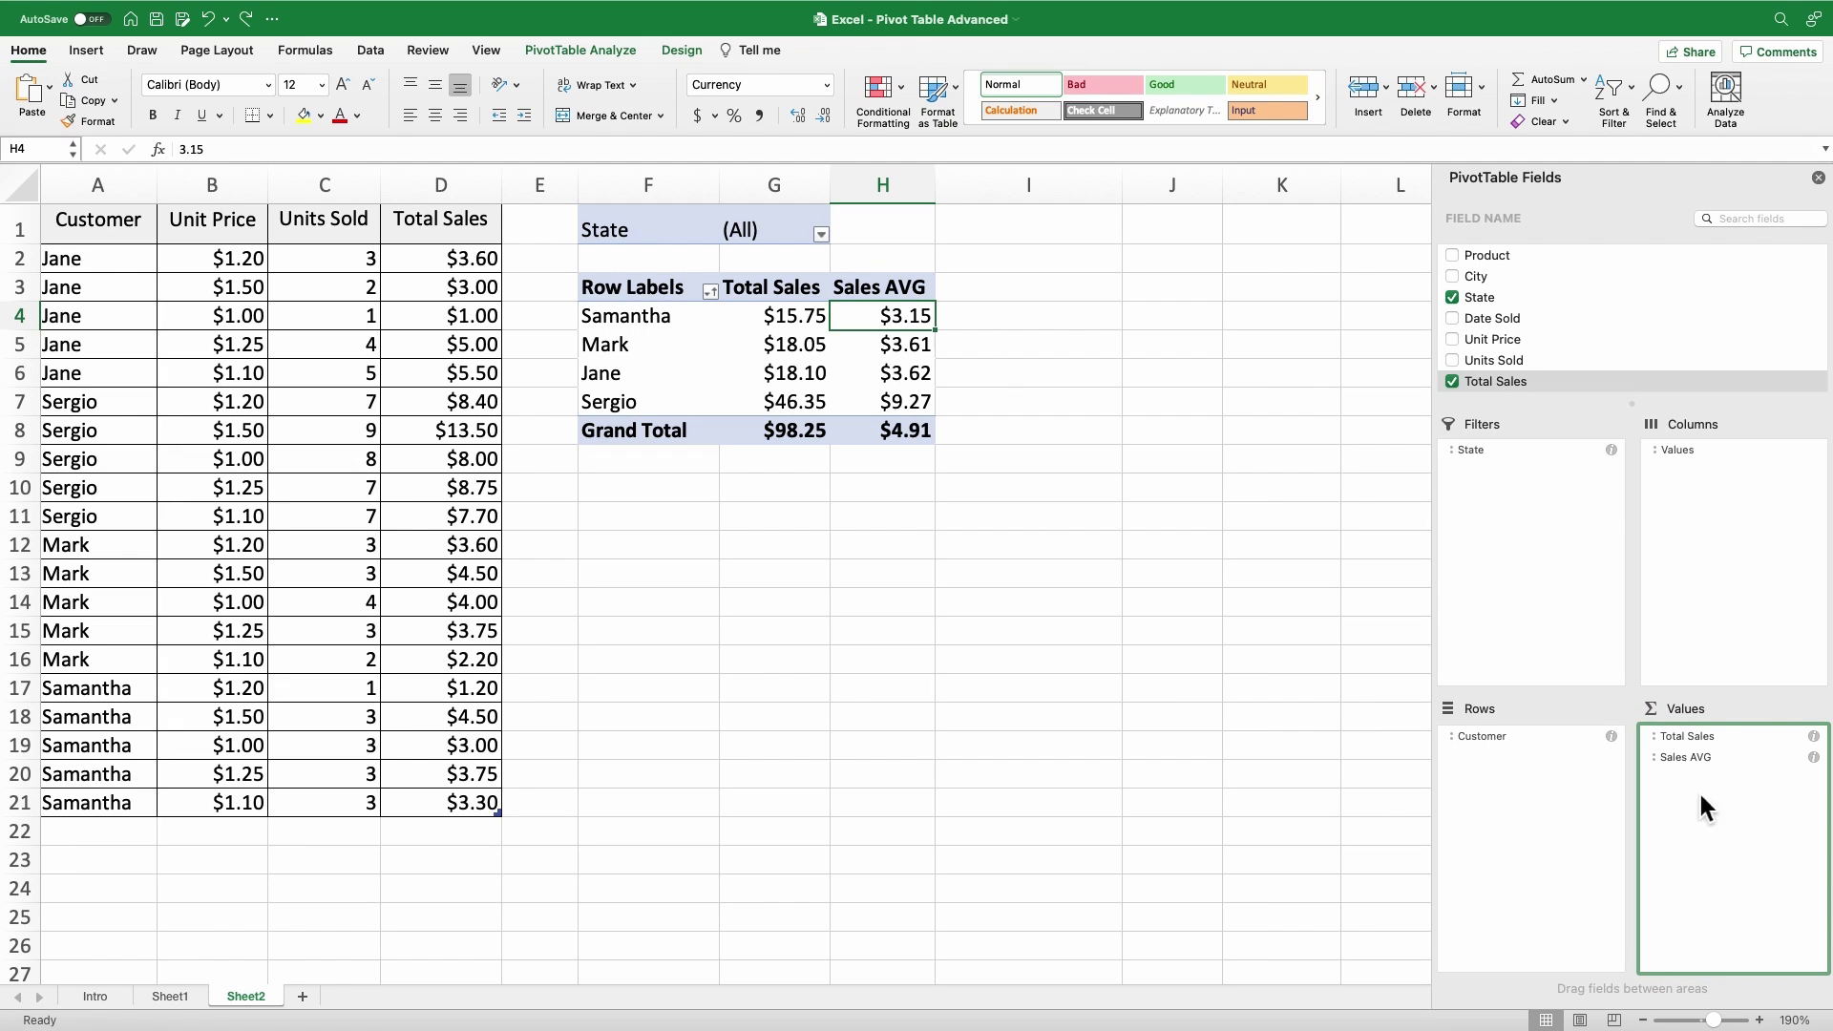
pyautogui.moveTo(1505, 382); pyautogui.dragTo(1730, 788)
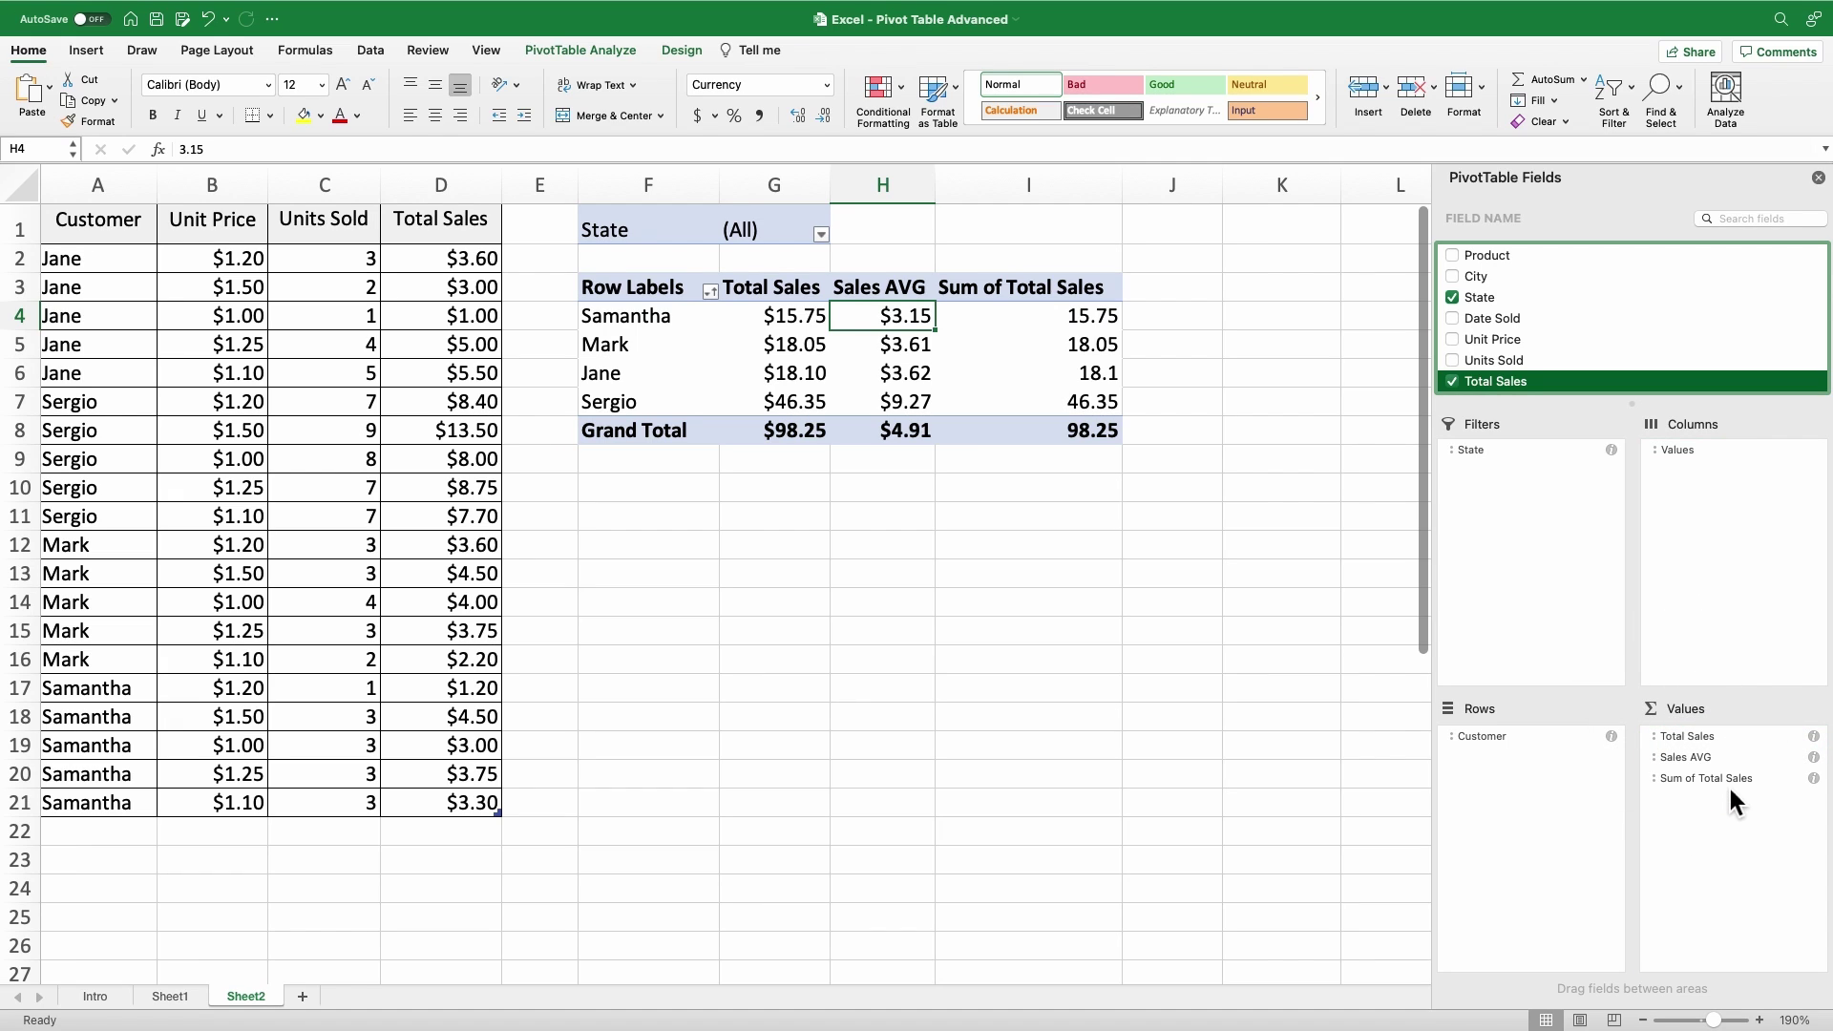
pyautogui.click(1813, 778)
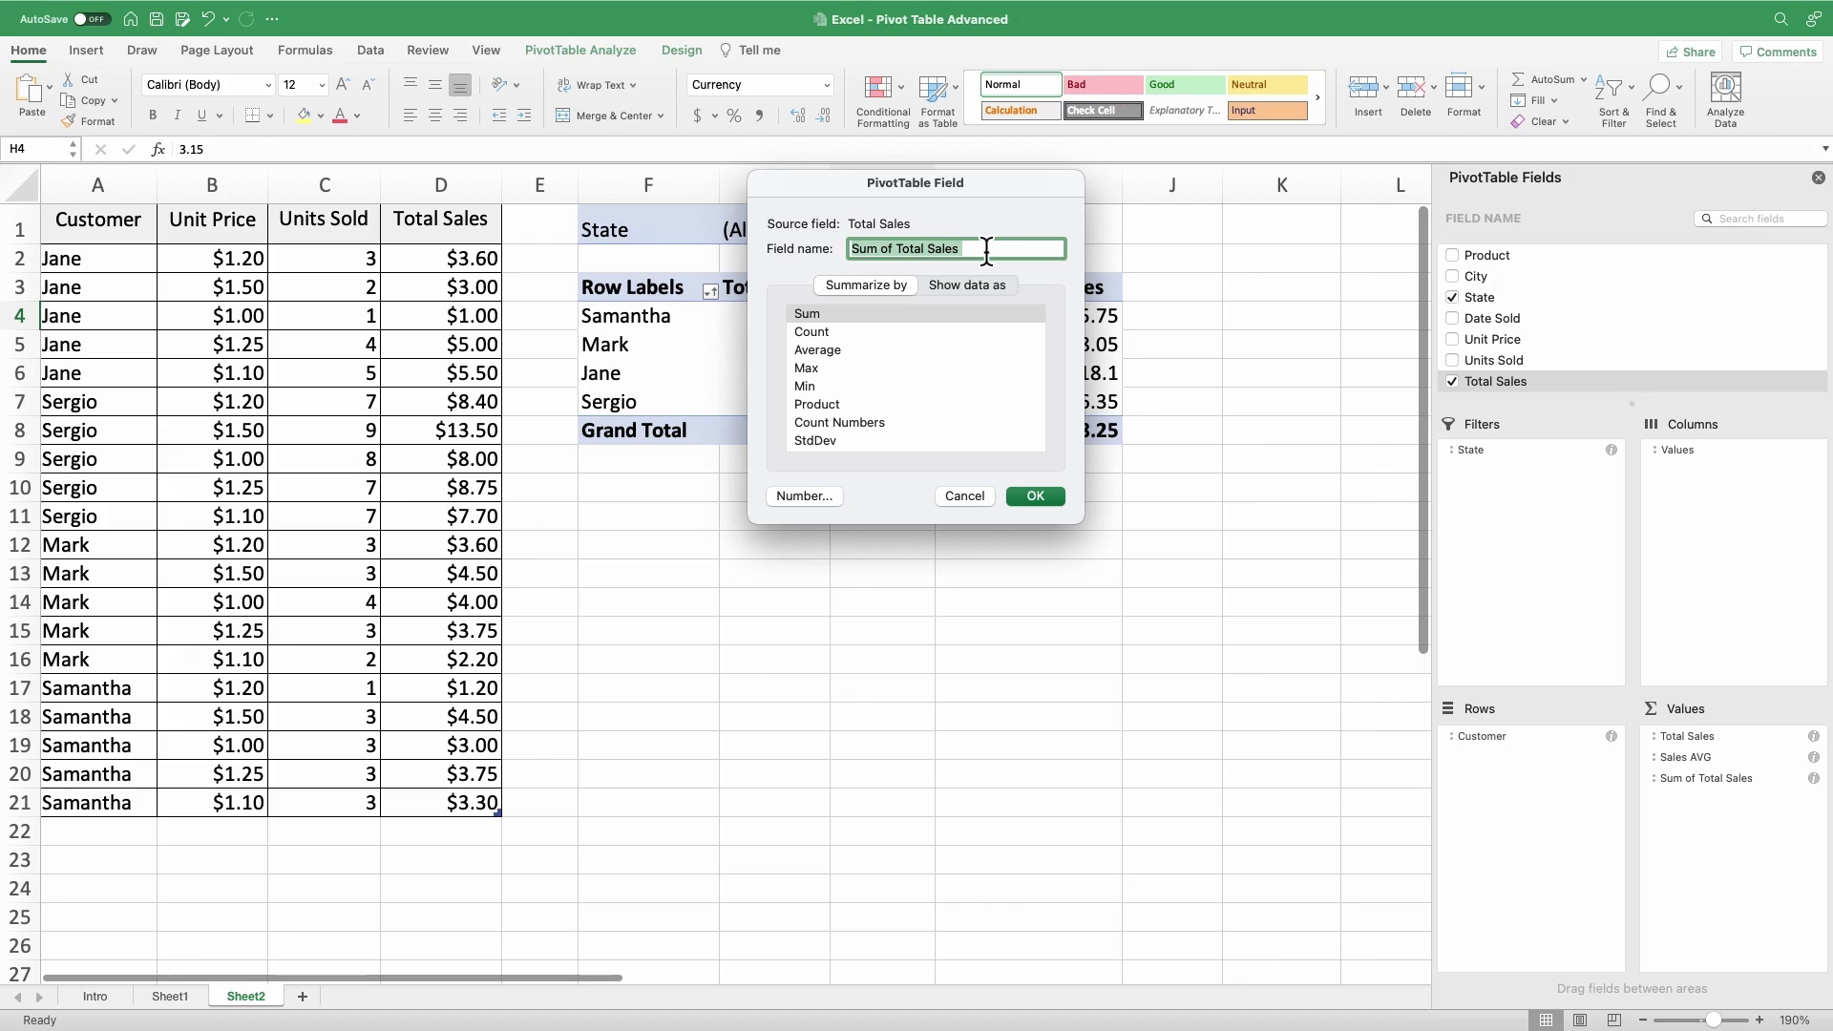
pyautogui.write('Sales M')
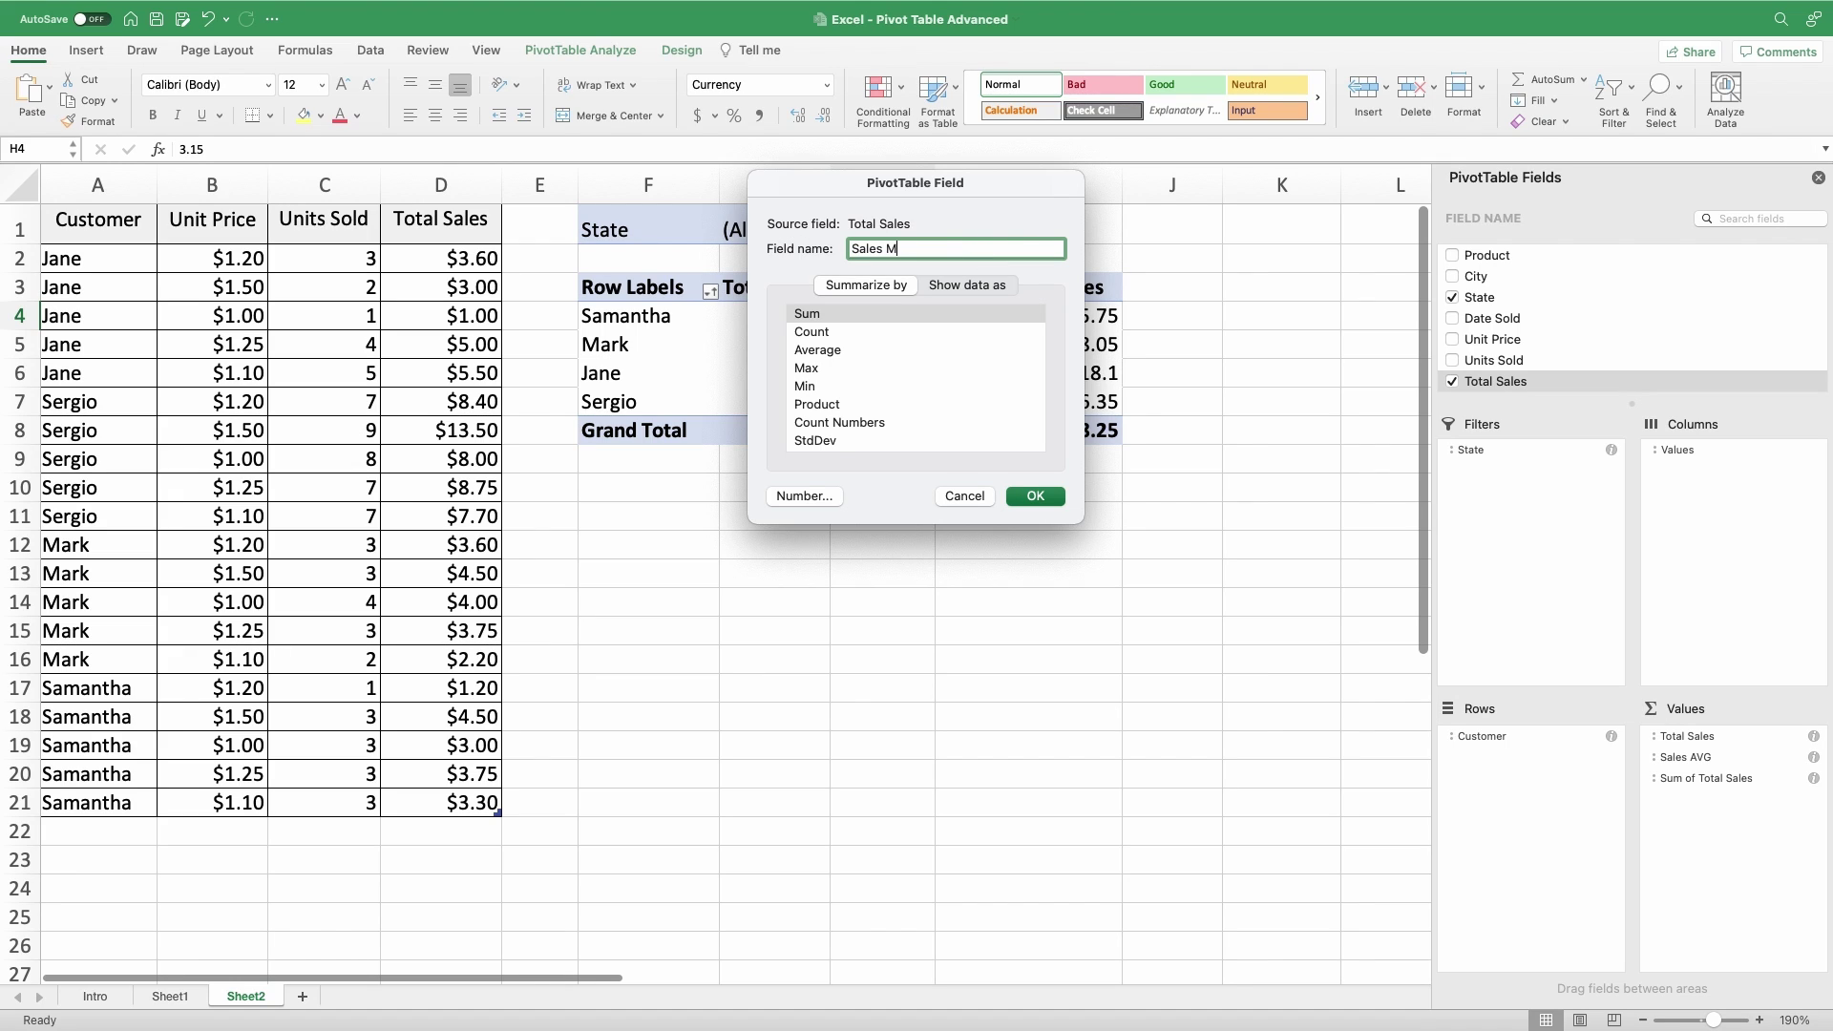
pyautogui.write('AX')
pyautogui.click(811, 370)
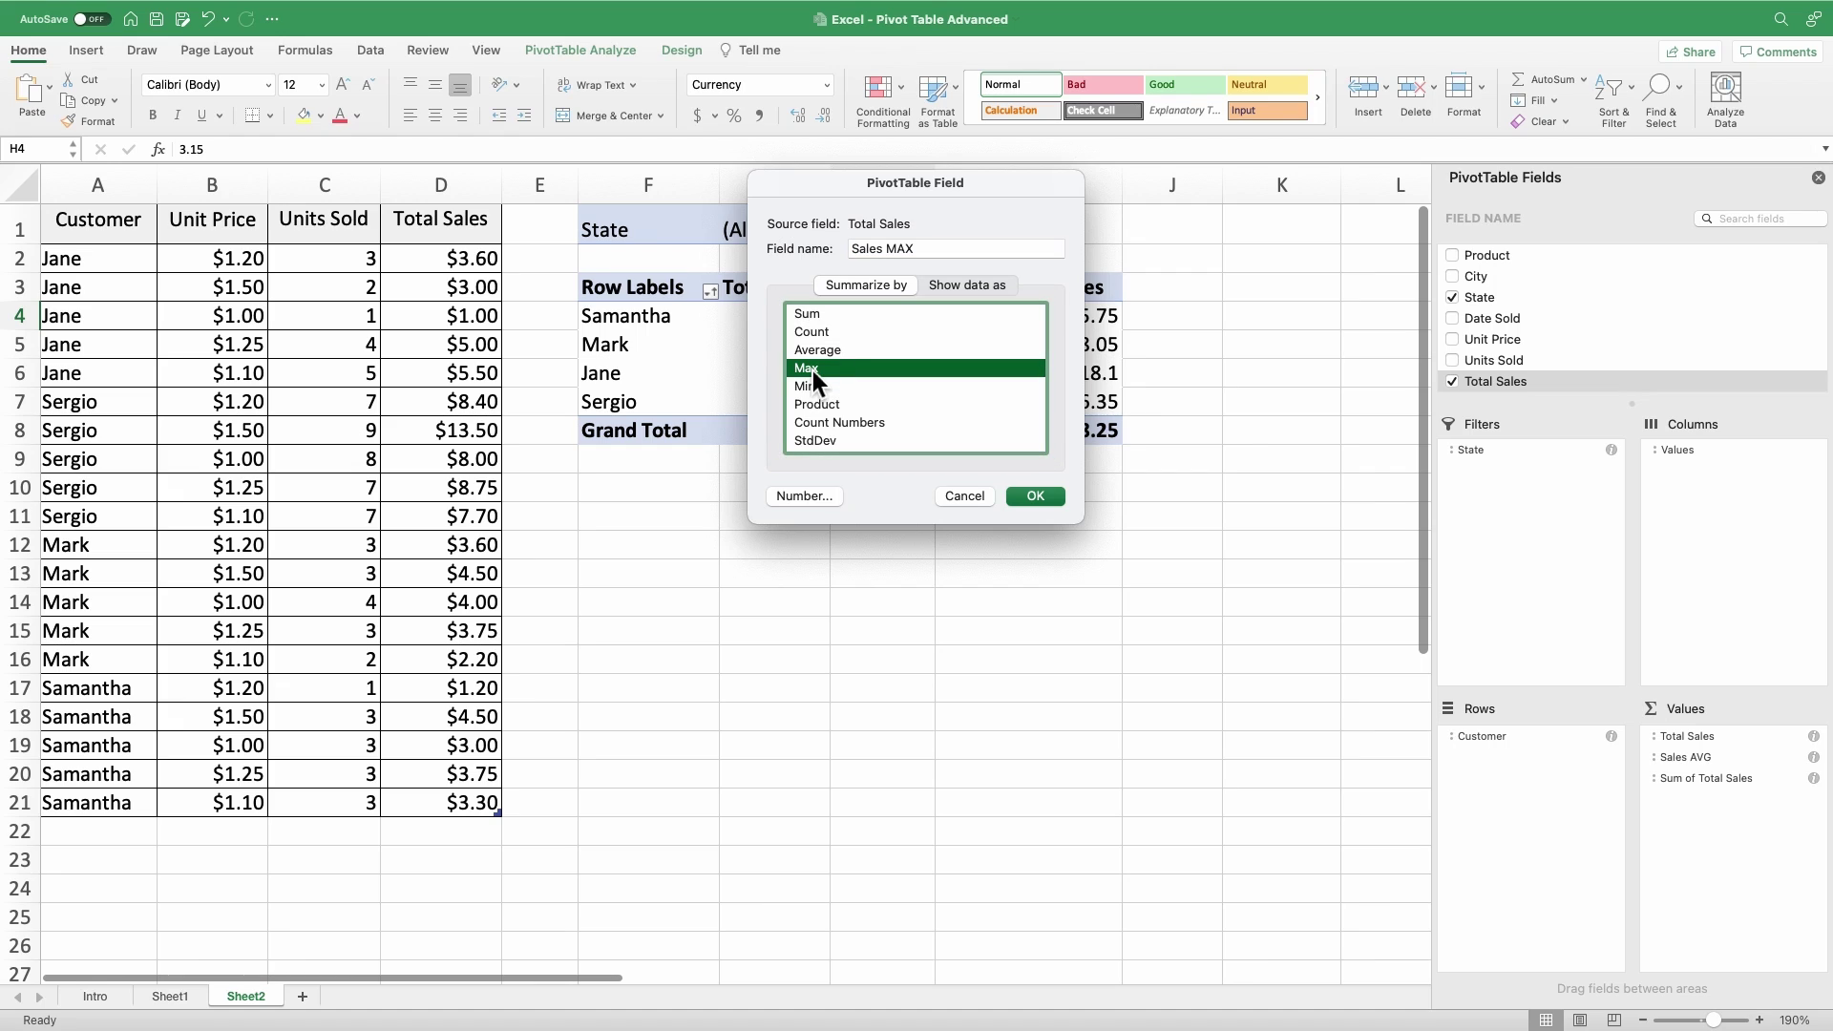
# - Apply a Currency number format with the $ symbol and two decimal places to the Sales MAX field
pyautogui.click(804, 495)
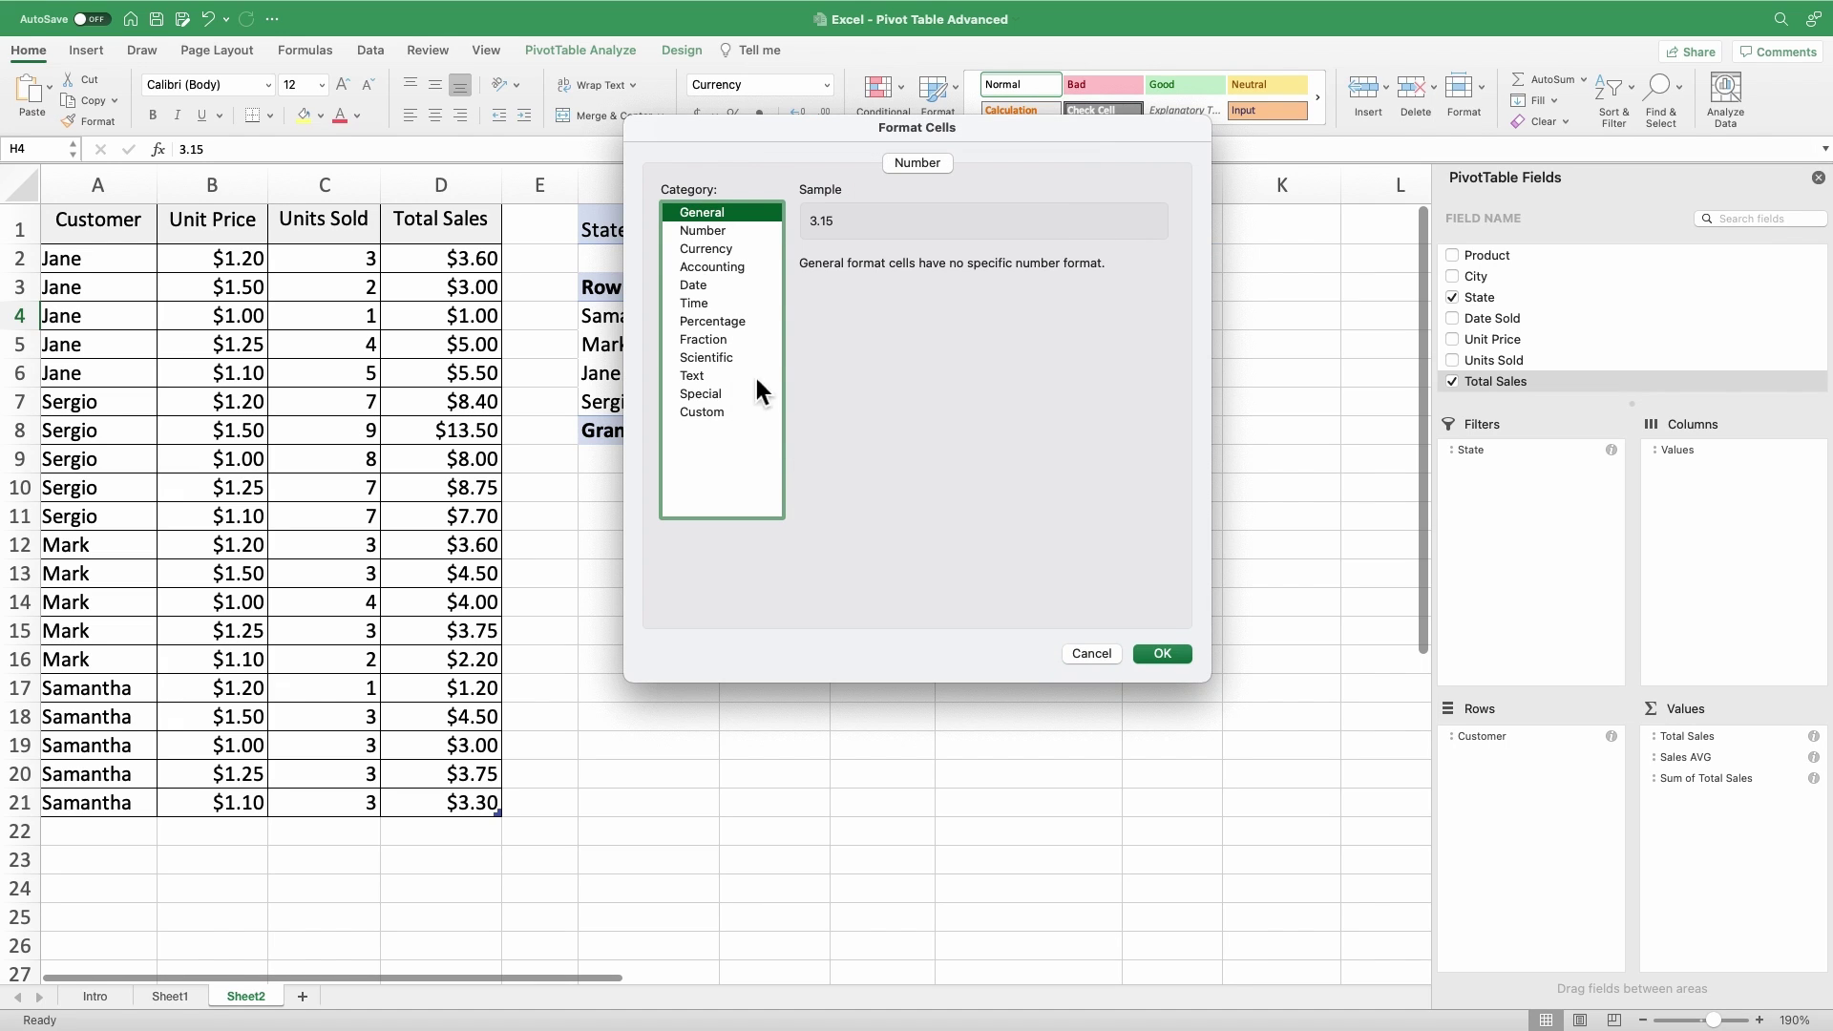
pyautogui.click(709, 253)
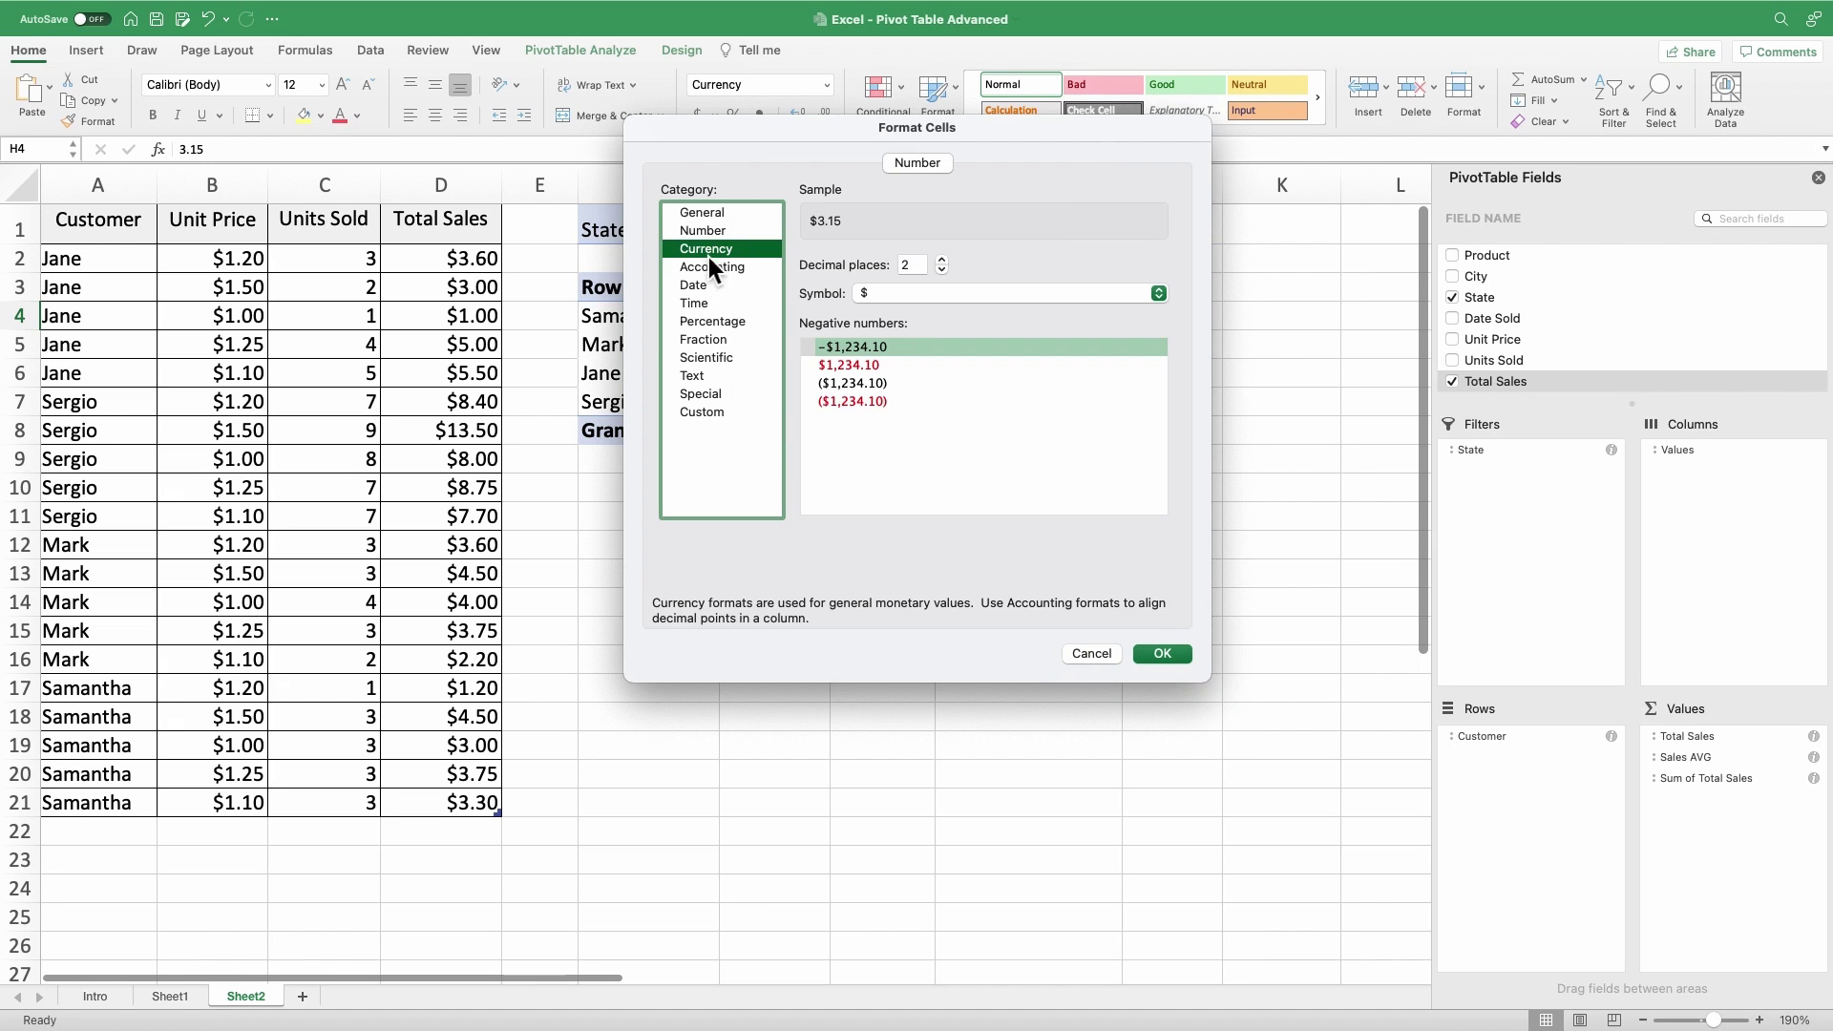
pyautogui.click(1166, 651)
pyautogui.click(1035, 499)
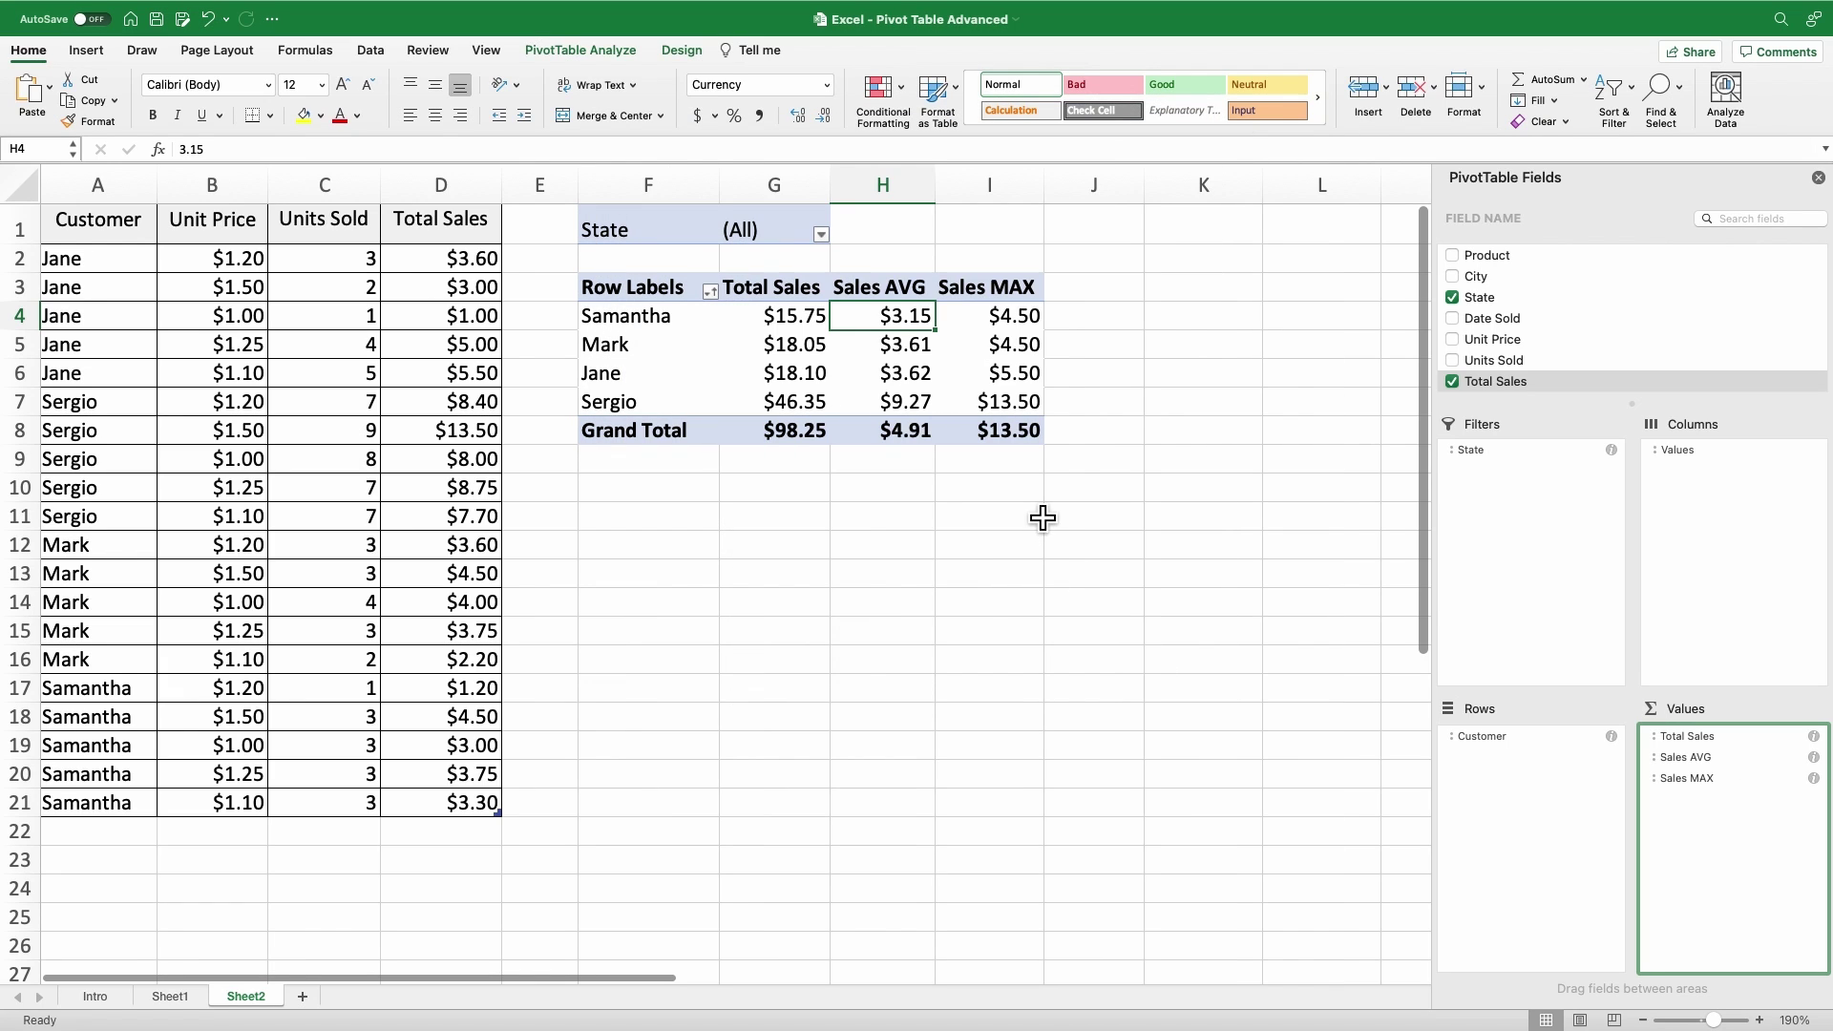
# - Add another Total Sales field to the pivot table values after Sales MAX
pyautogui.click(1080, 351)
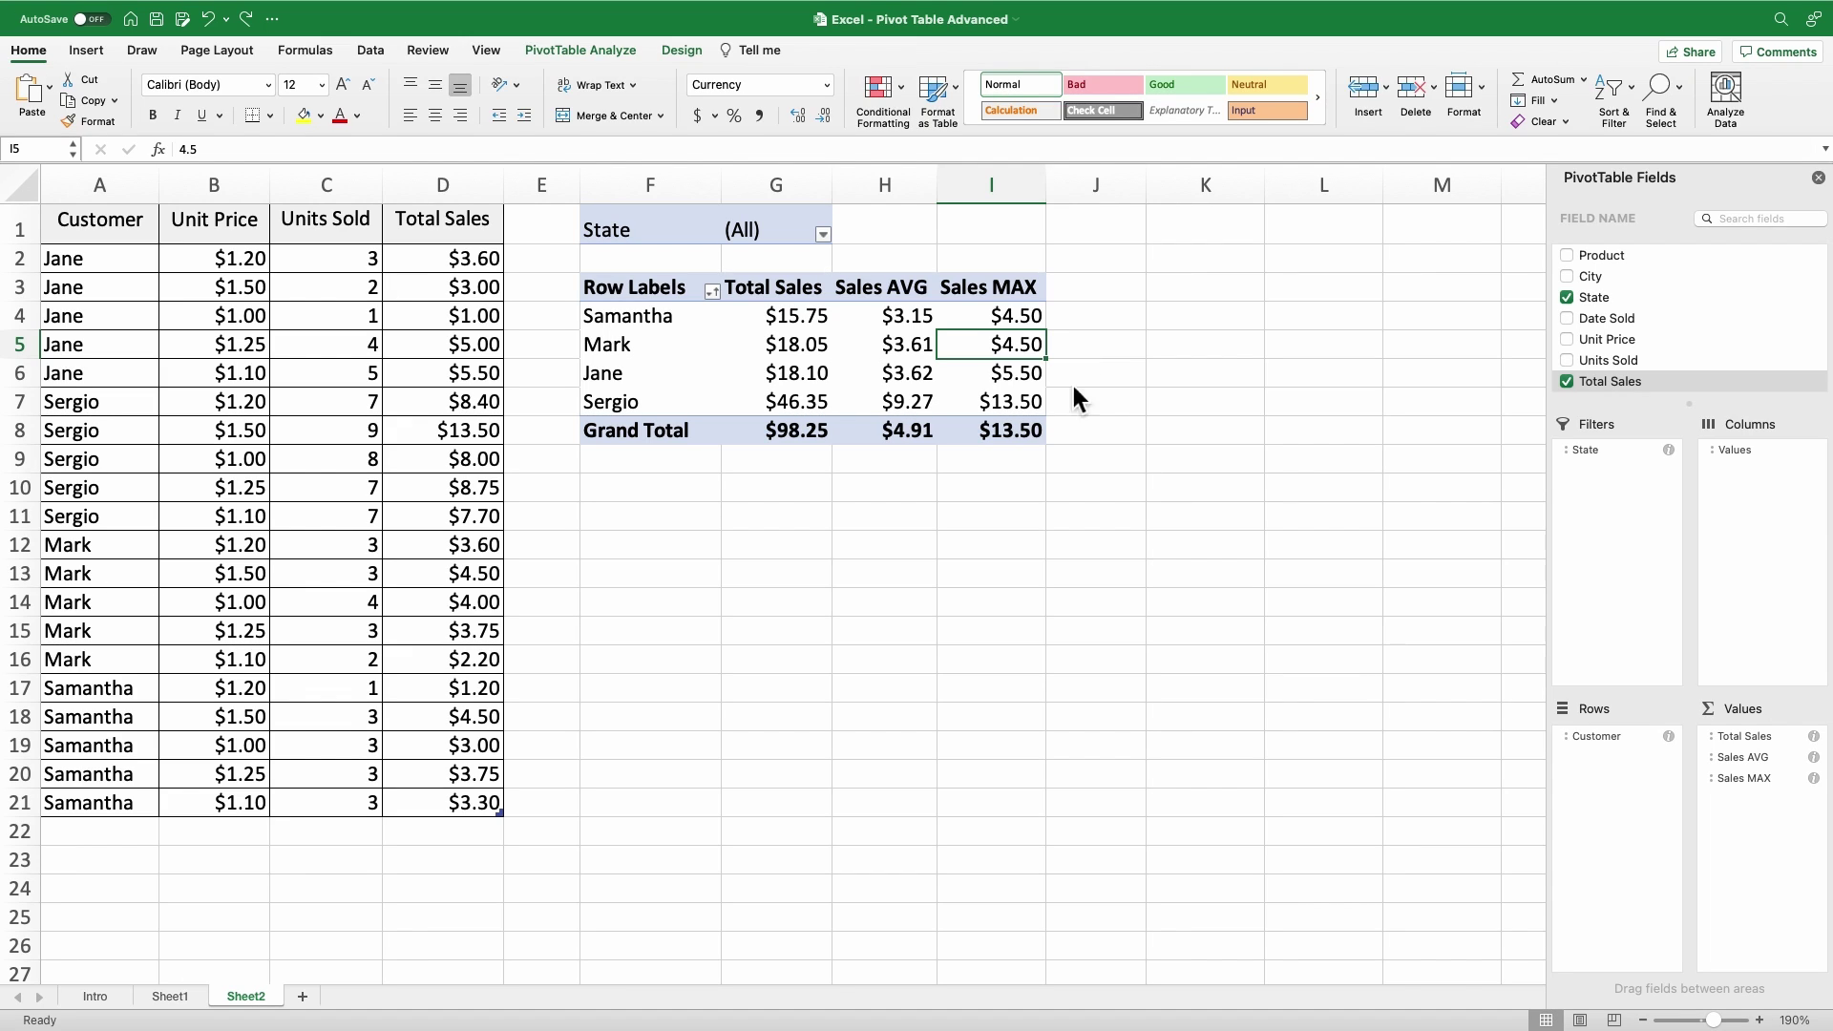
pyautogui.click(1751, 931)
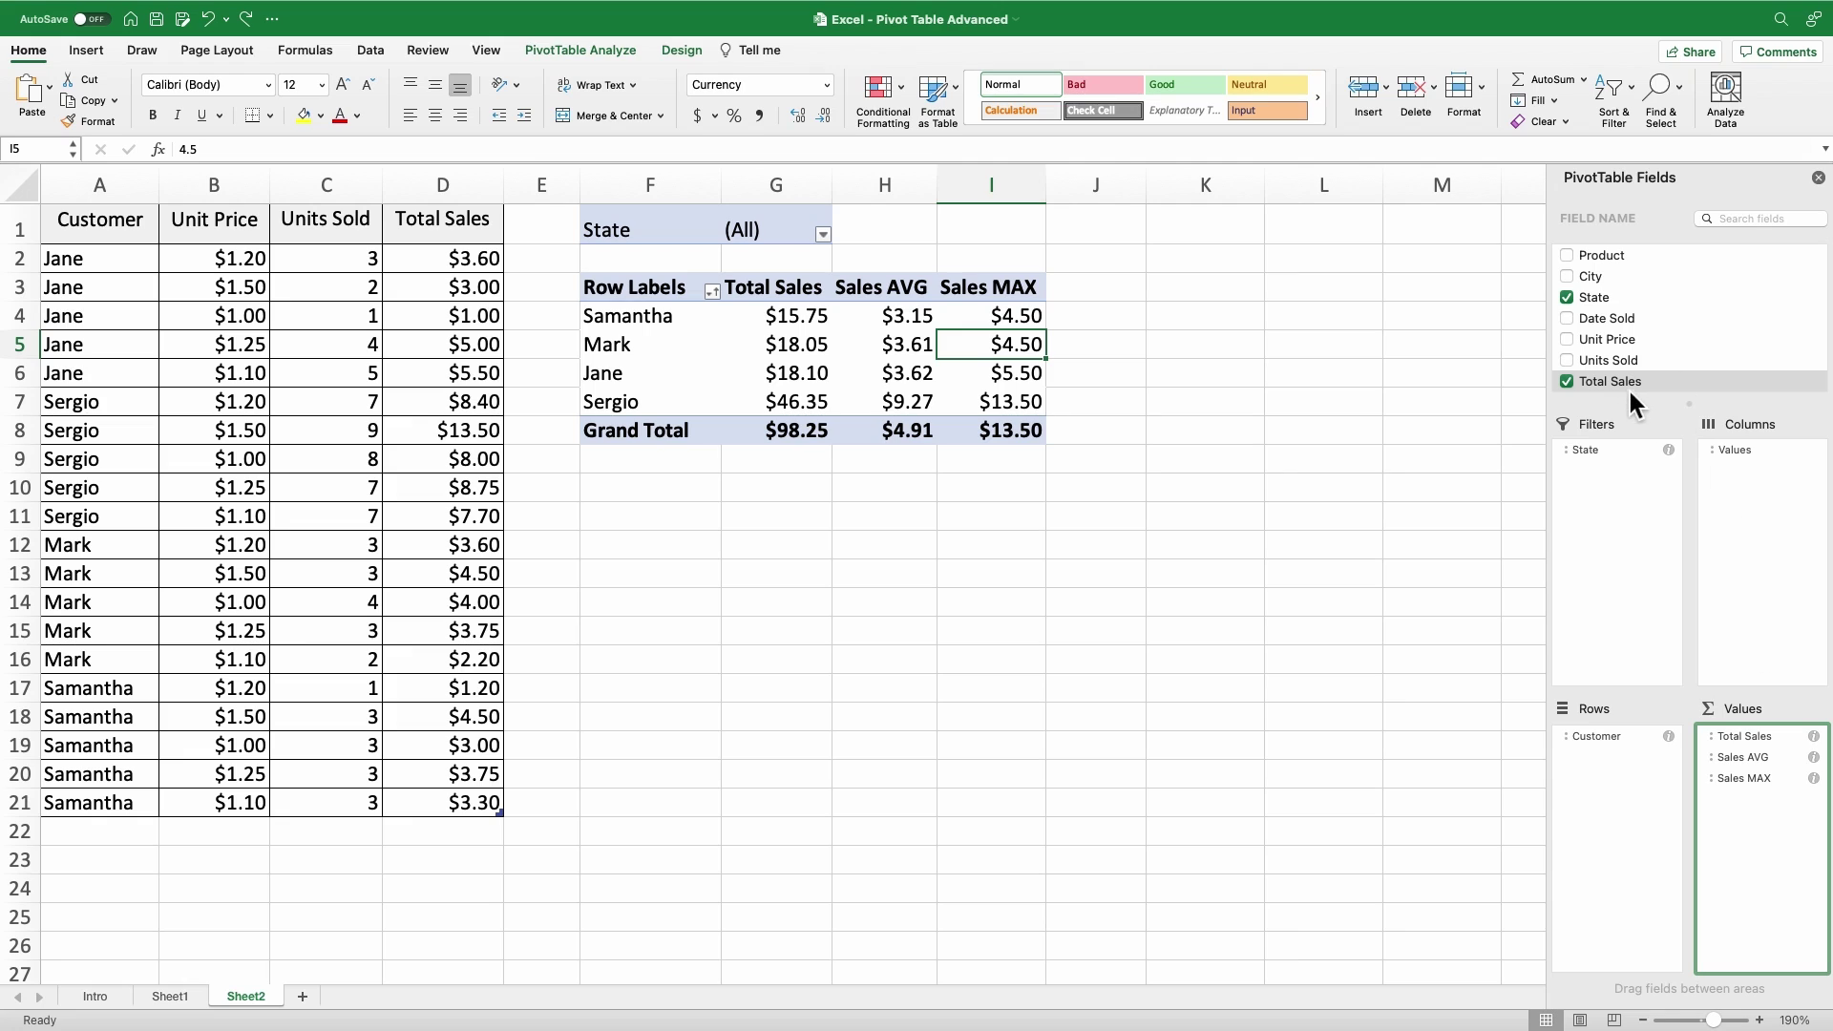
pyautogui.moveTo(1619, 386); pyautogui.dragTo(1780, 800)
# - Show the newly added Sum of Total Sales column's values as % of Grand Total
pyautogui.click(1171, 324)
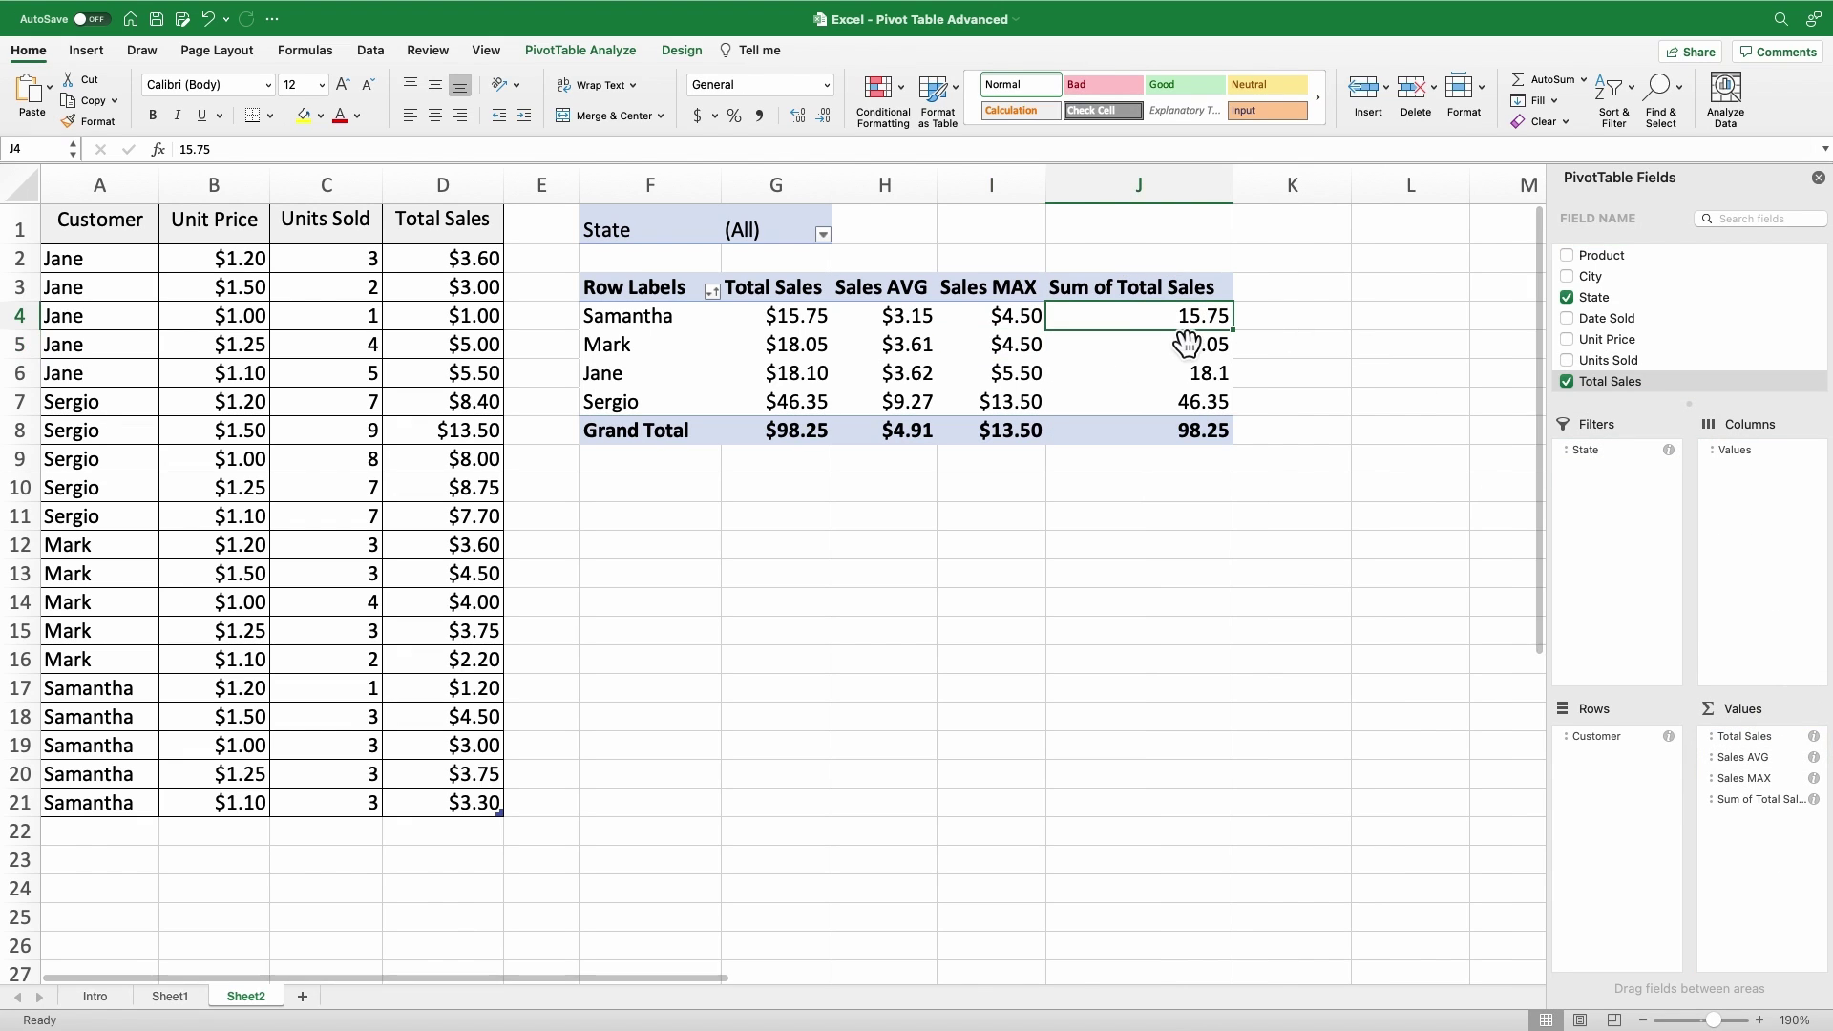
pyautogui.rightClick(1160, 319)
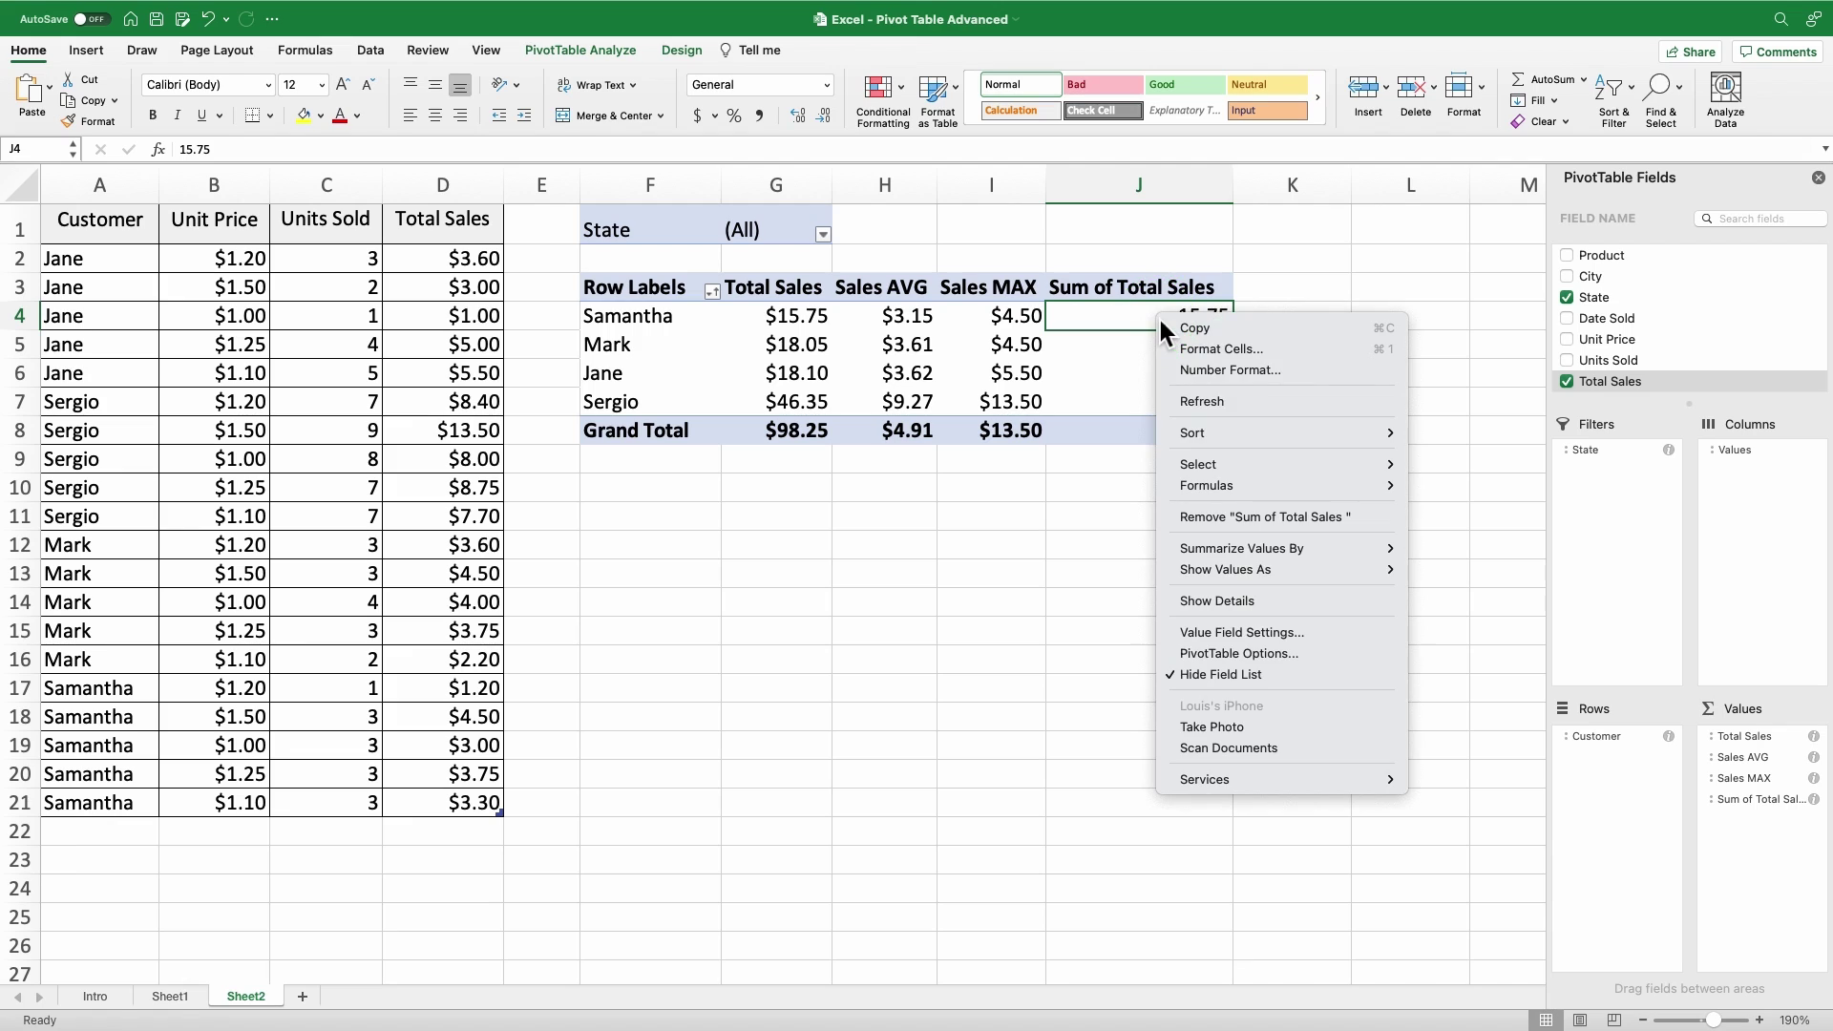
pyautogui.moveTo(1234, 570)
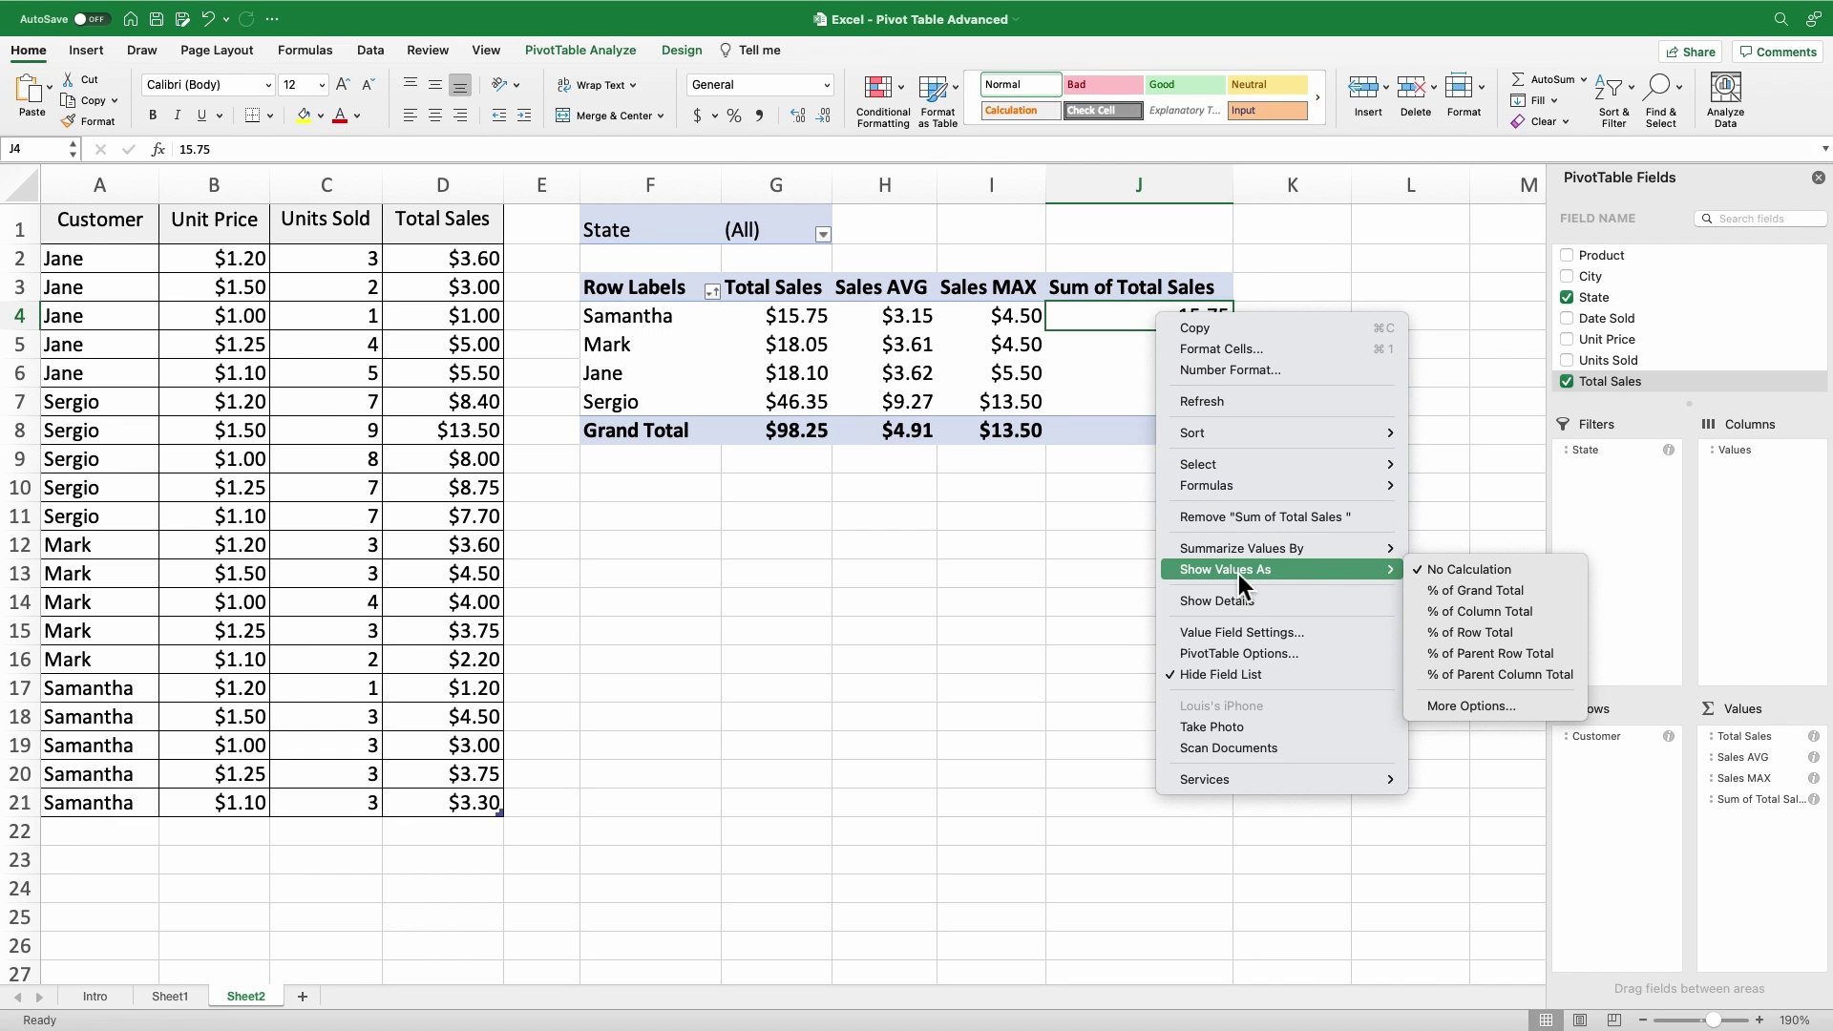
pyautogui.click(1467, 593)
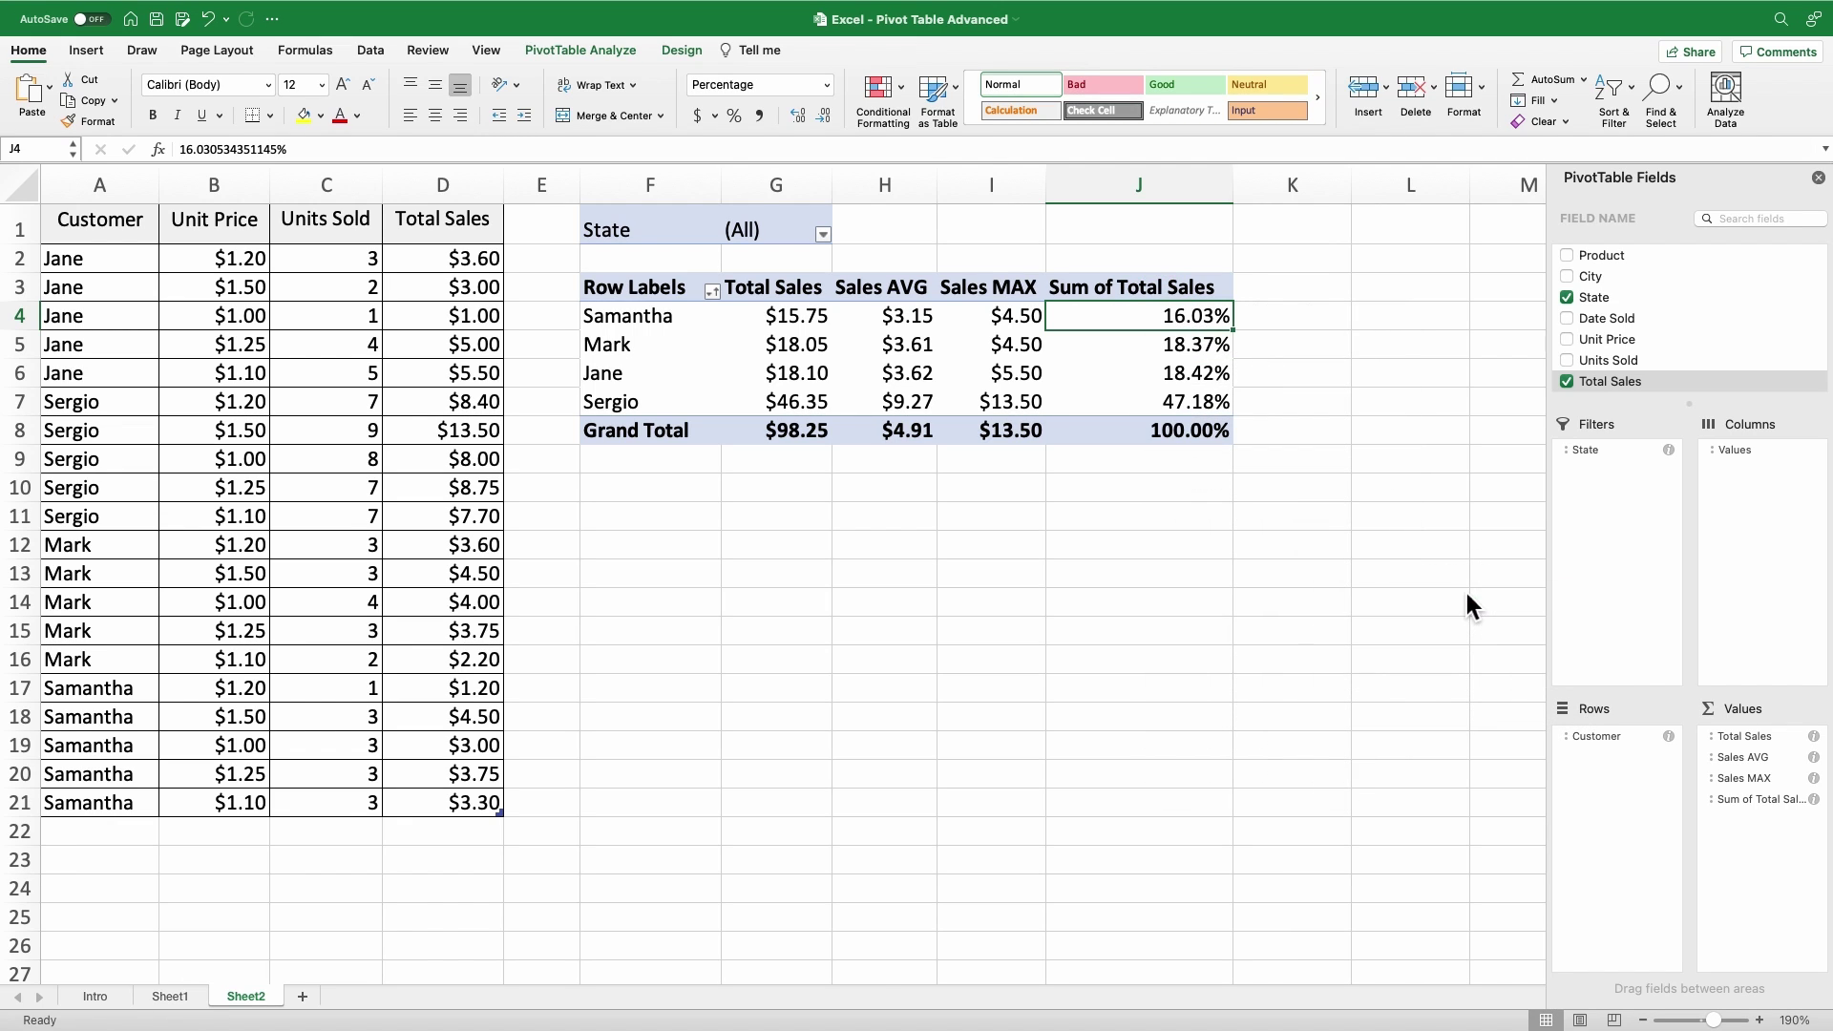
# - Rename the Sum of Total Sales pivot field to "Grand Total %"
pyautogui.click(1143, 301)
pyautogui.doubleClick(1111, 290)
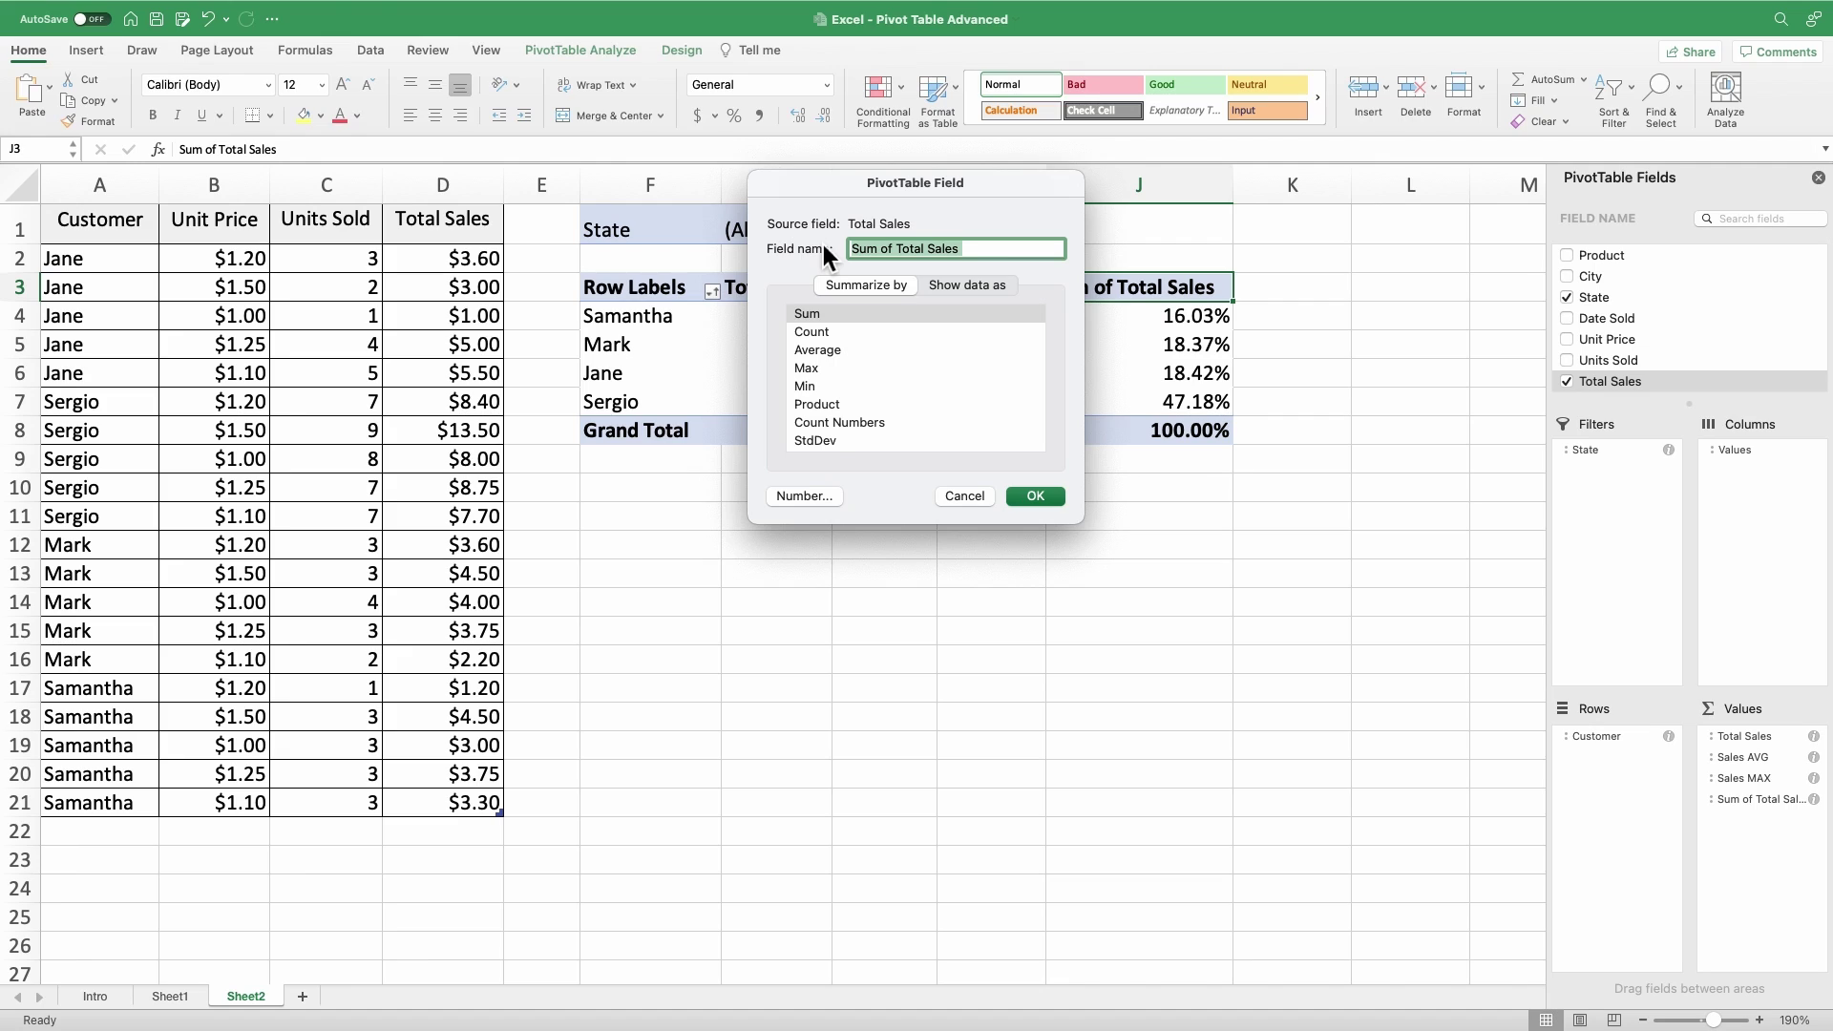
pyautogui.write('Grand Total %')
pyautogui.click(1039, 501)
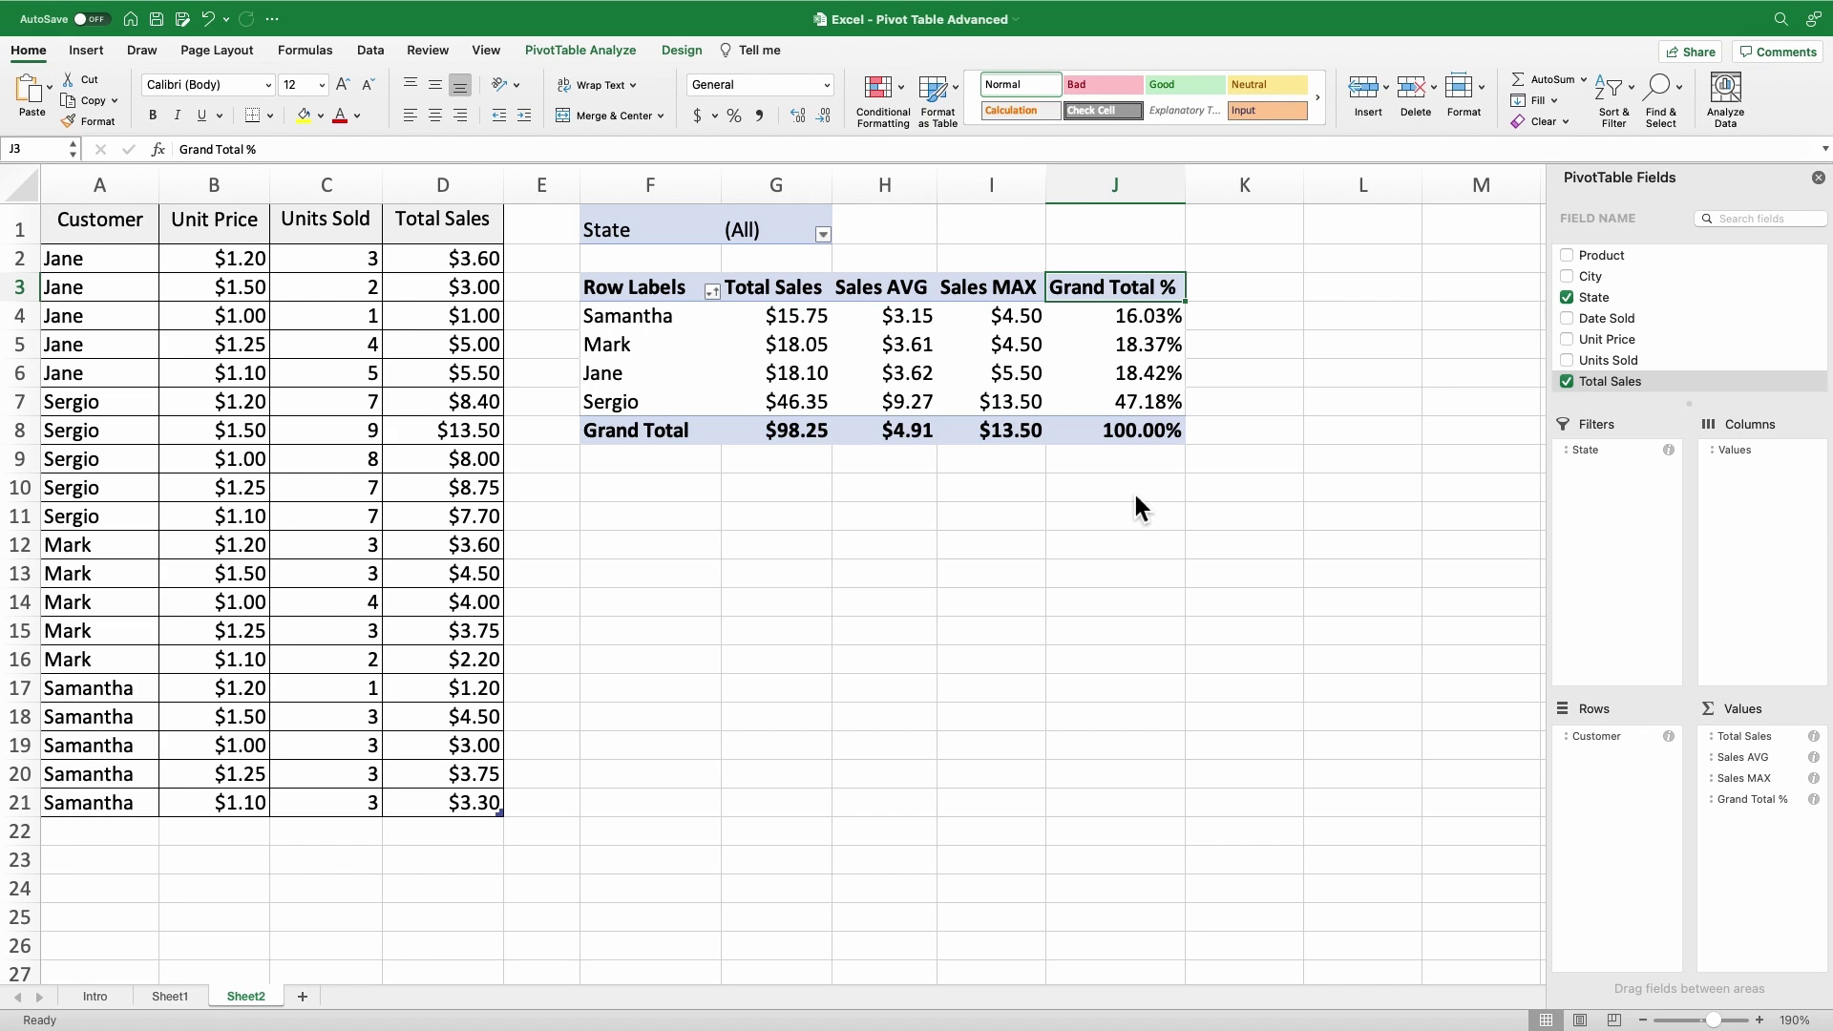
# - Examine the Show data as calculation options in the Grand Total % field's settings
pyautogui.click(1813, 801)
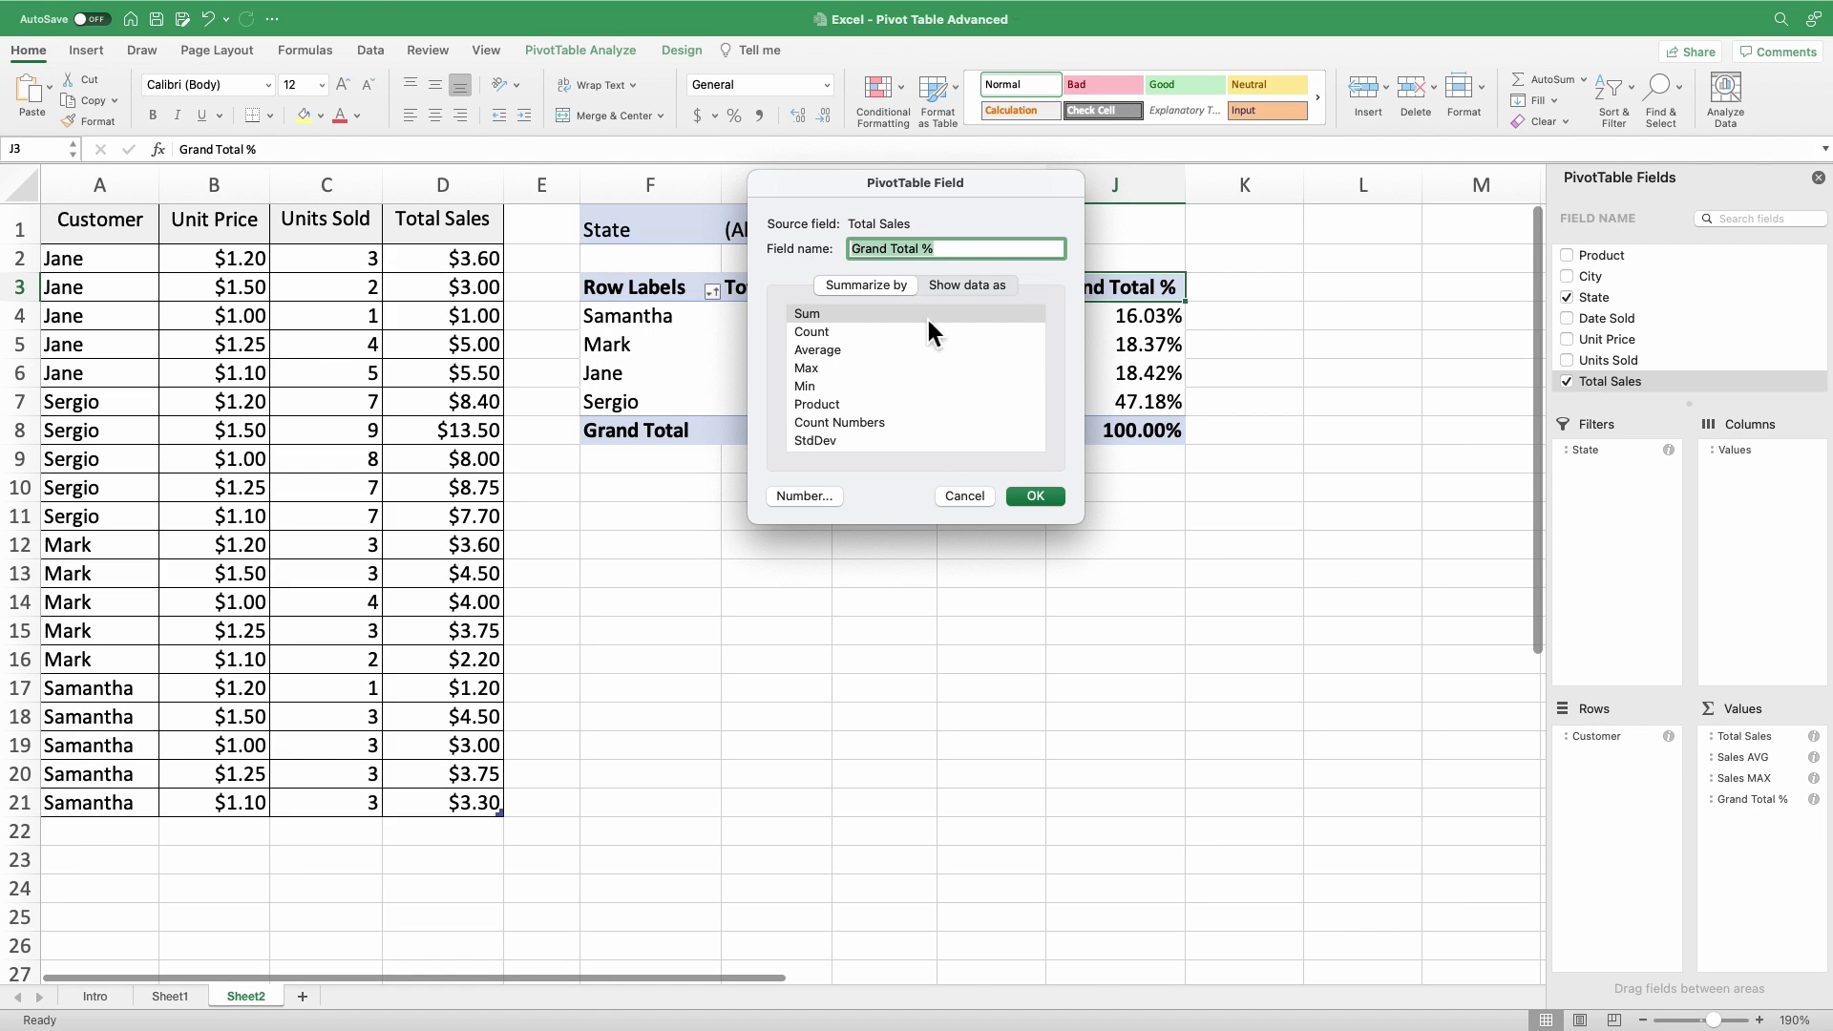
pyautogui.click(959, 284)
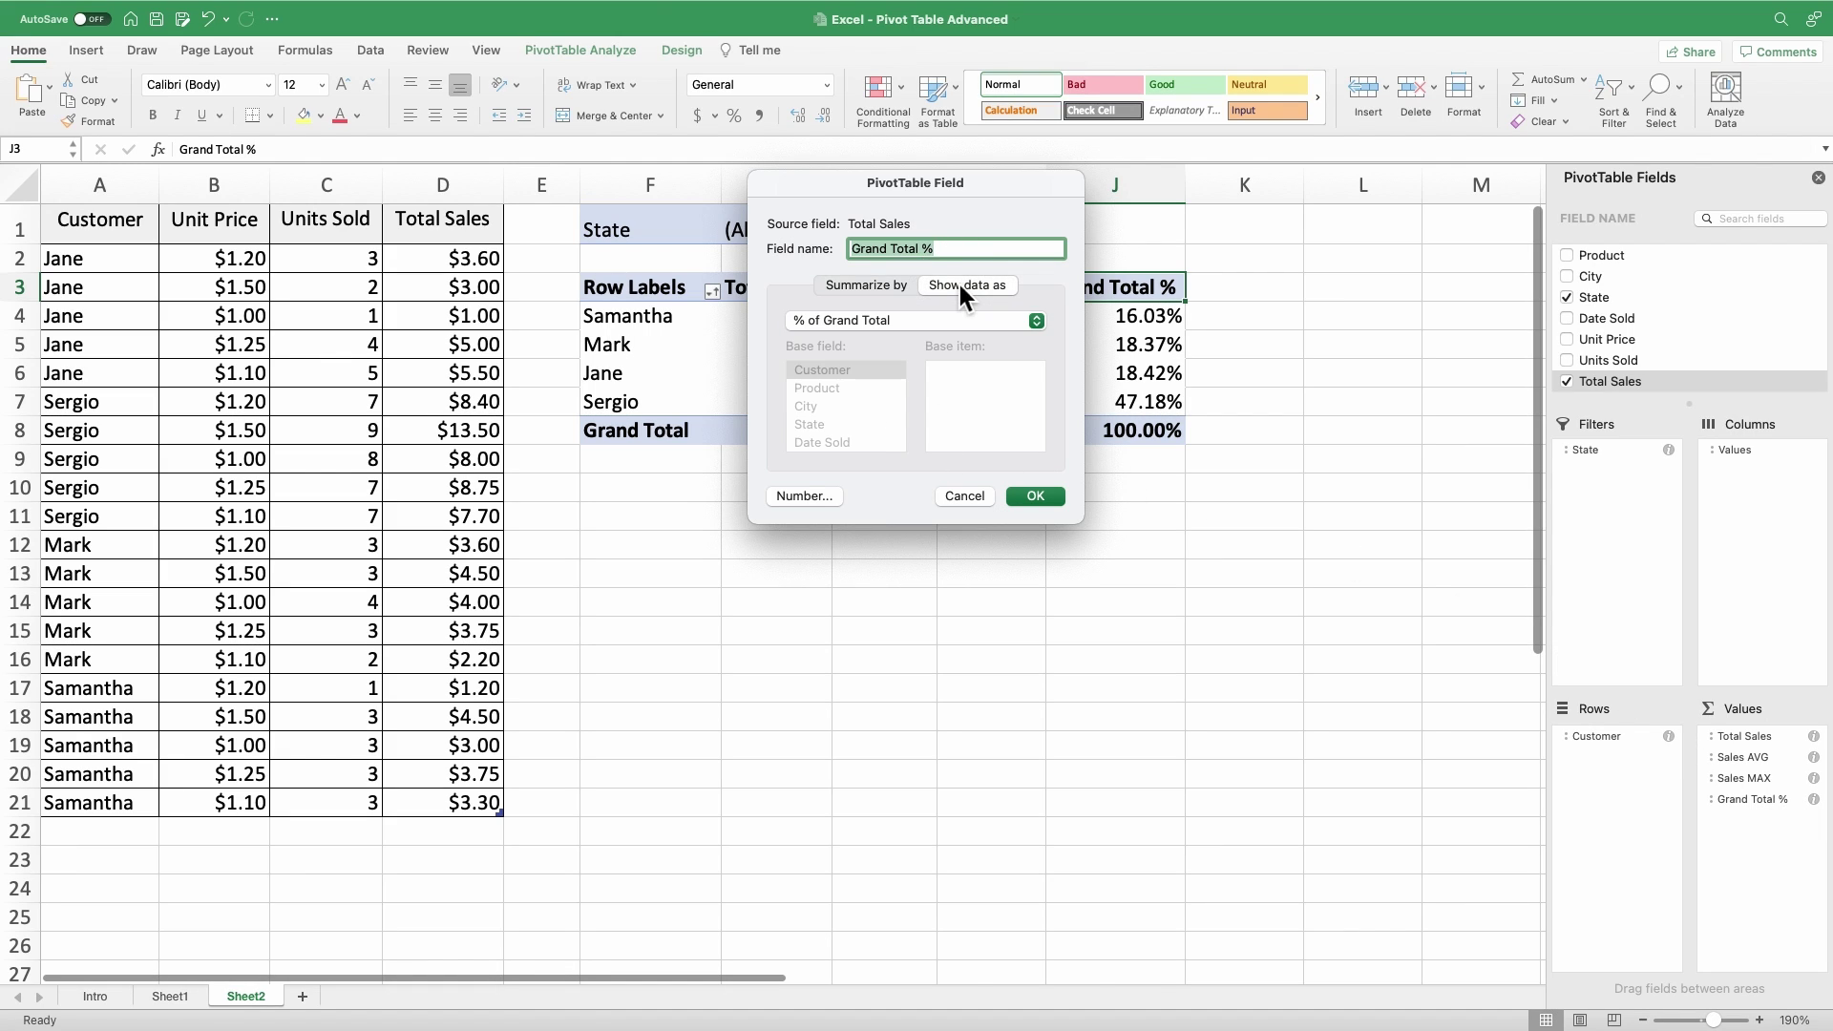
pyautogui.click(1037, 320)
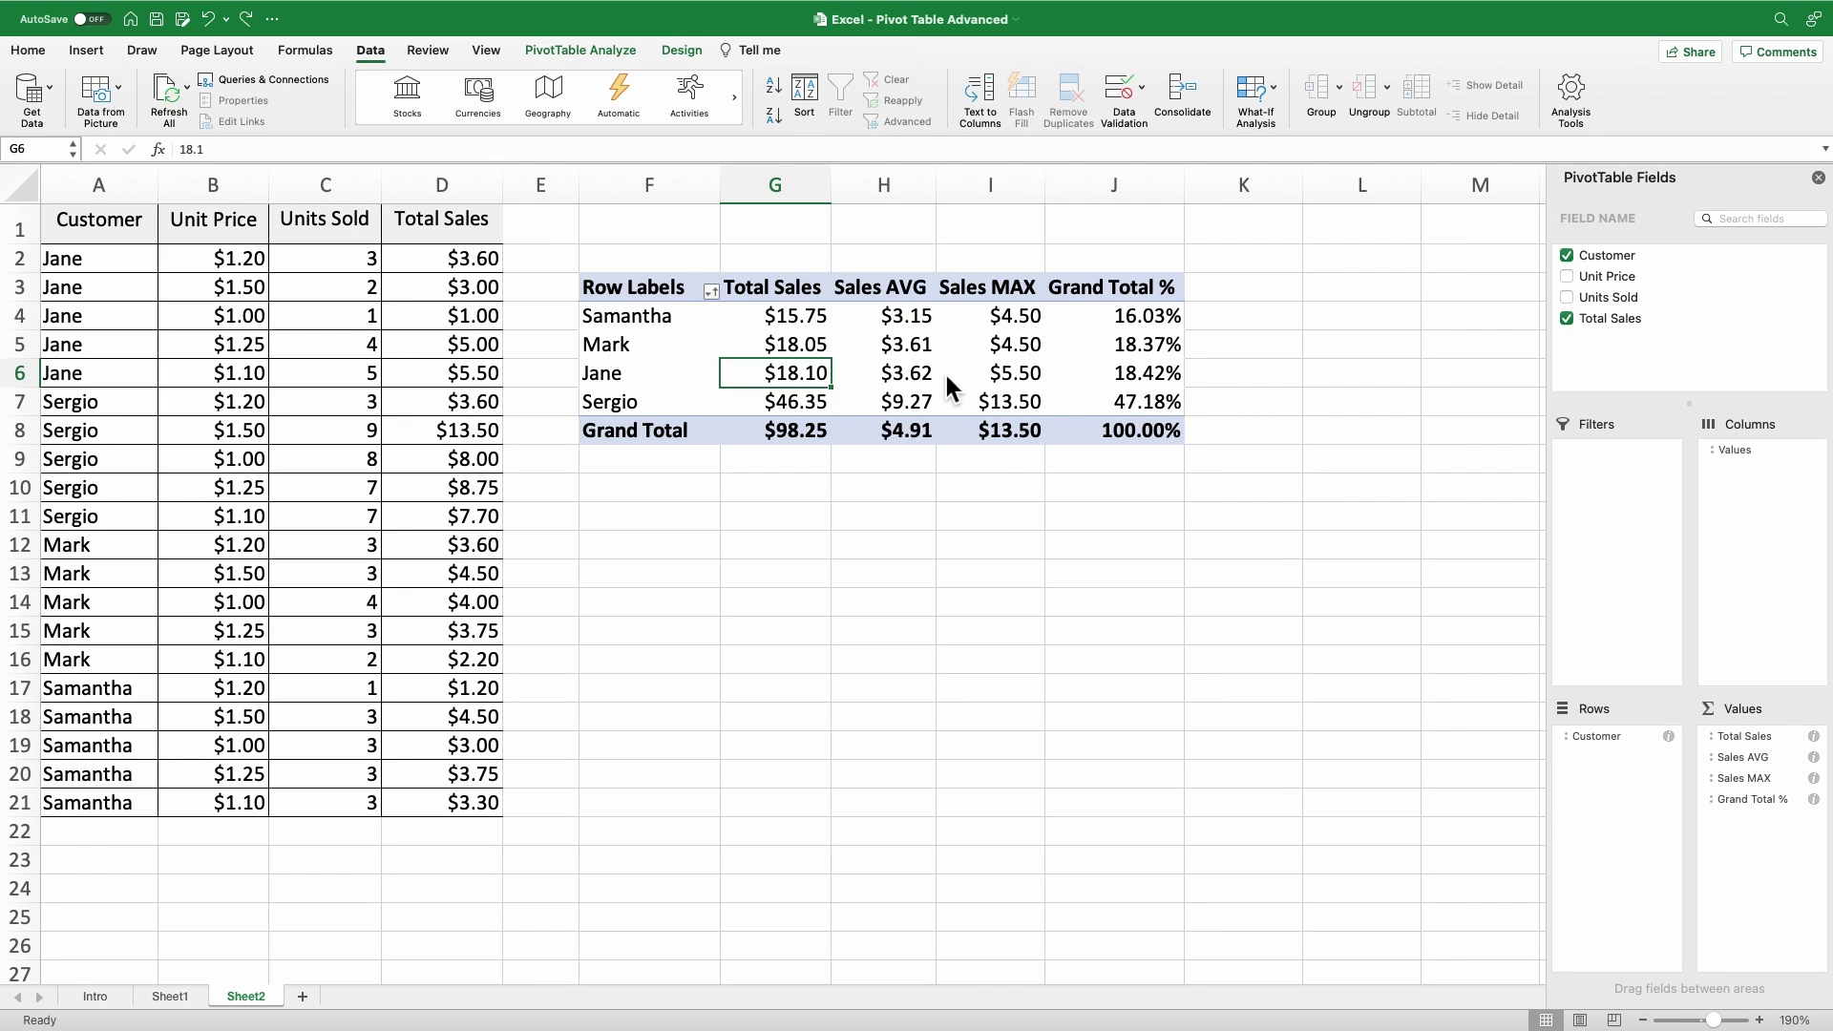
# - Change the Units Sold values in source cells C7 through C11 to 1, 2, 3, 2 and 1
pyautogui.click(1094, 407)
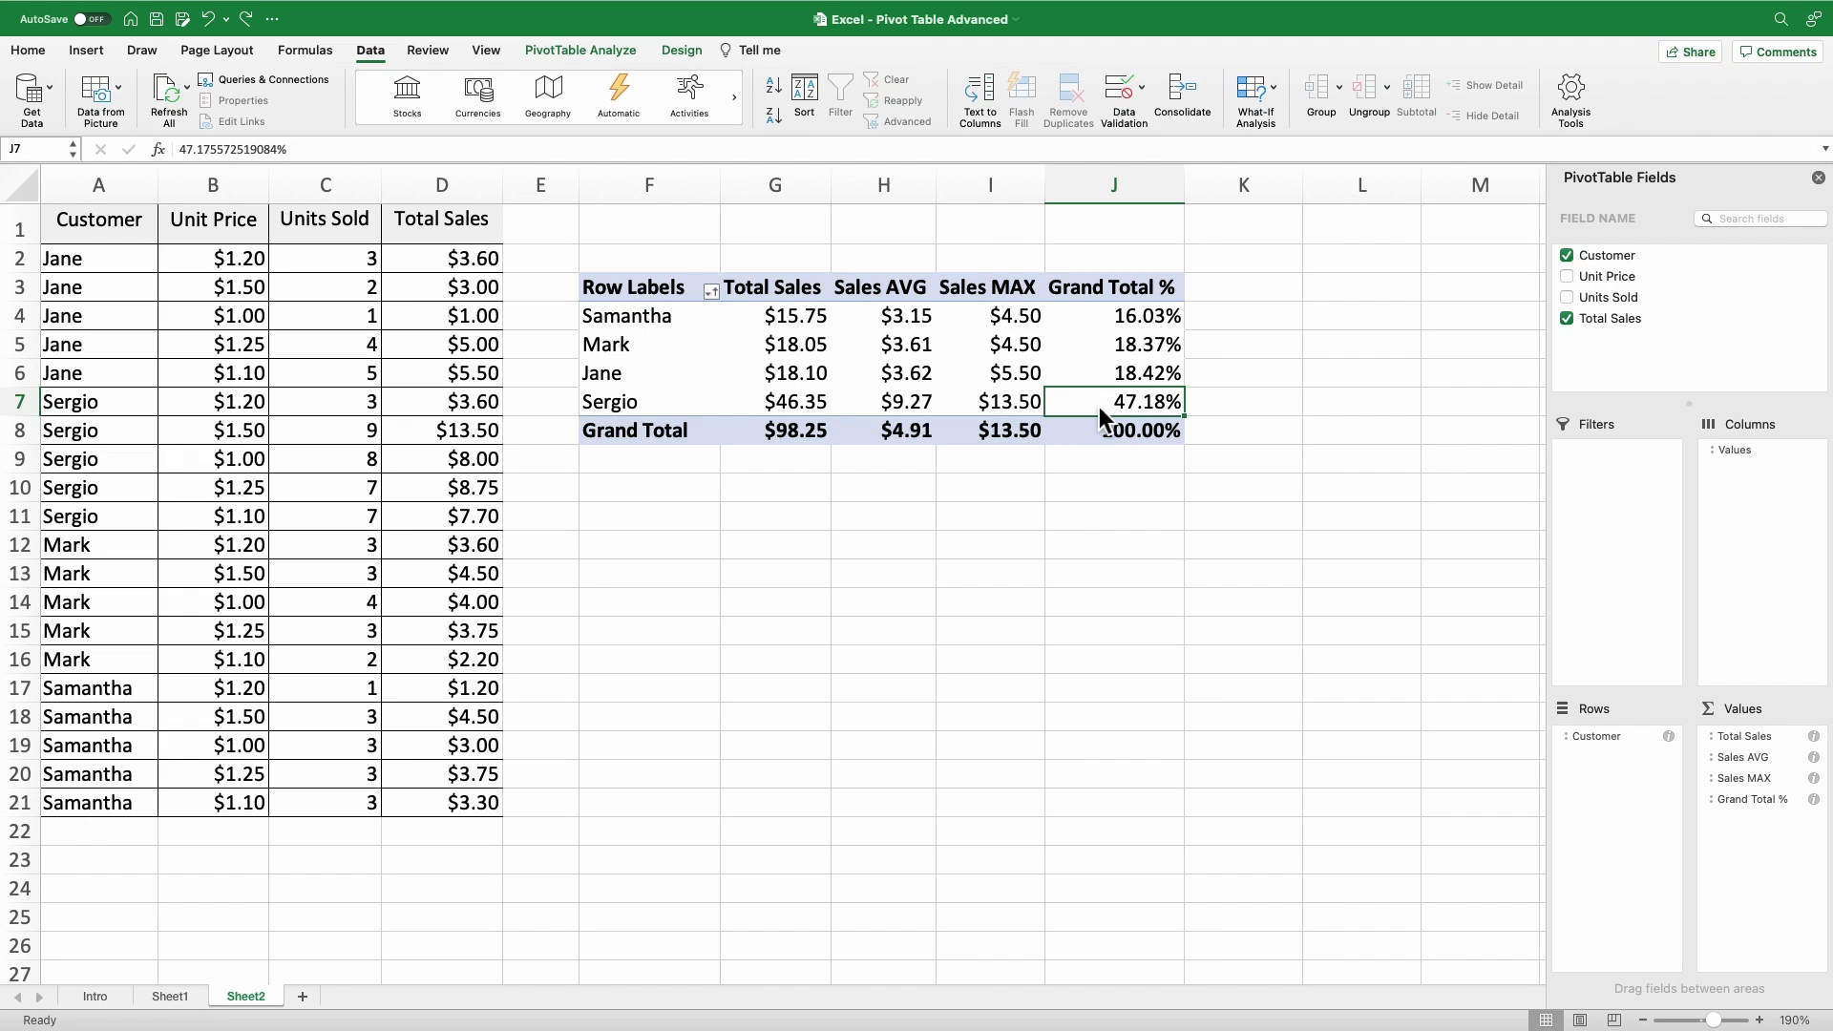
pyautogui.click(363, 415)
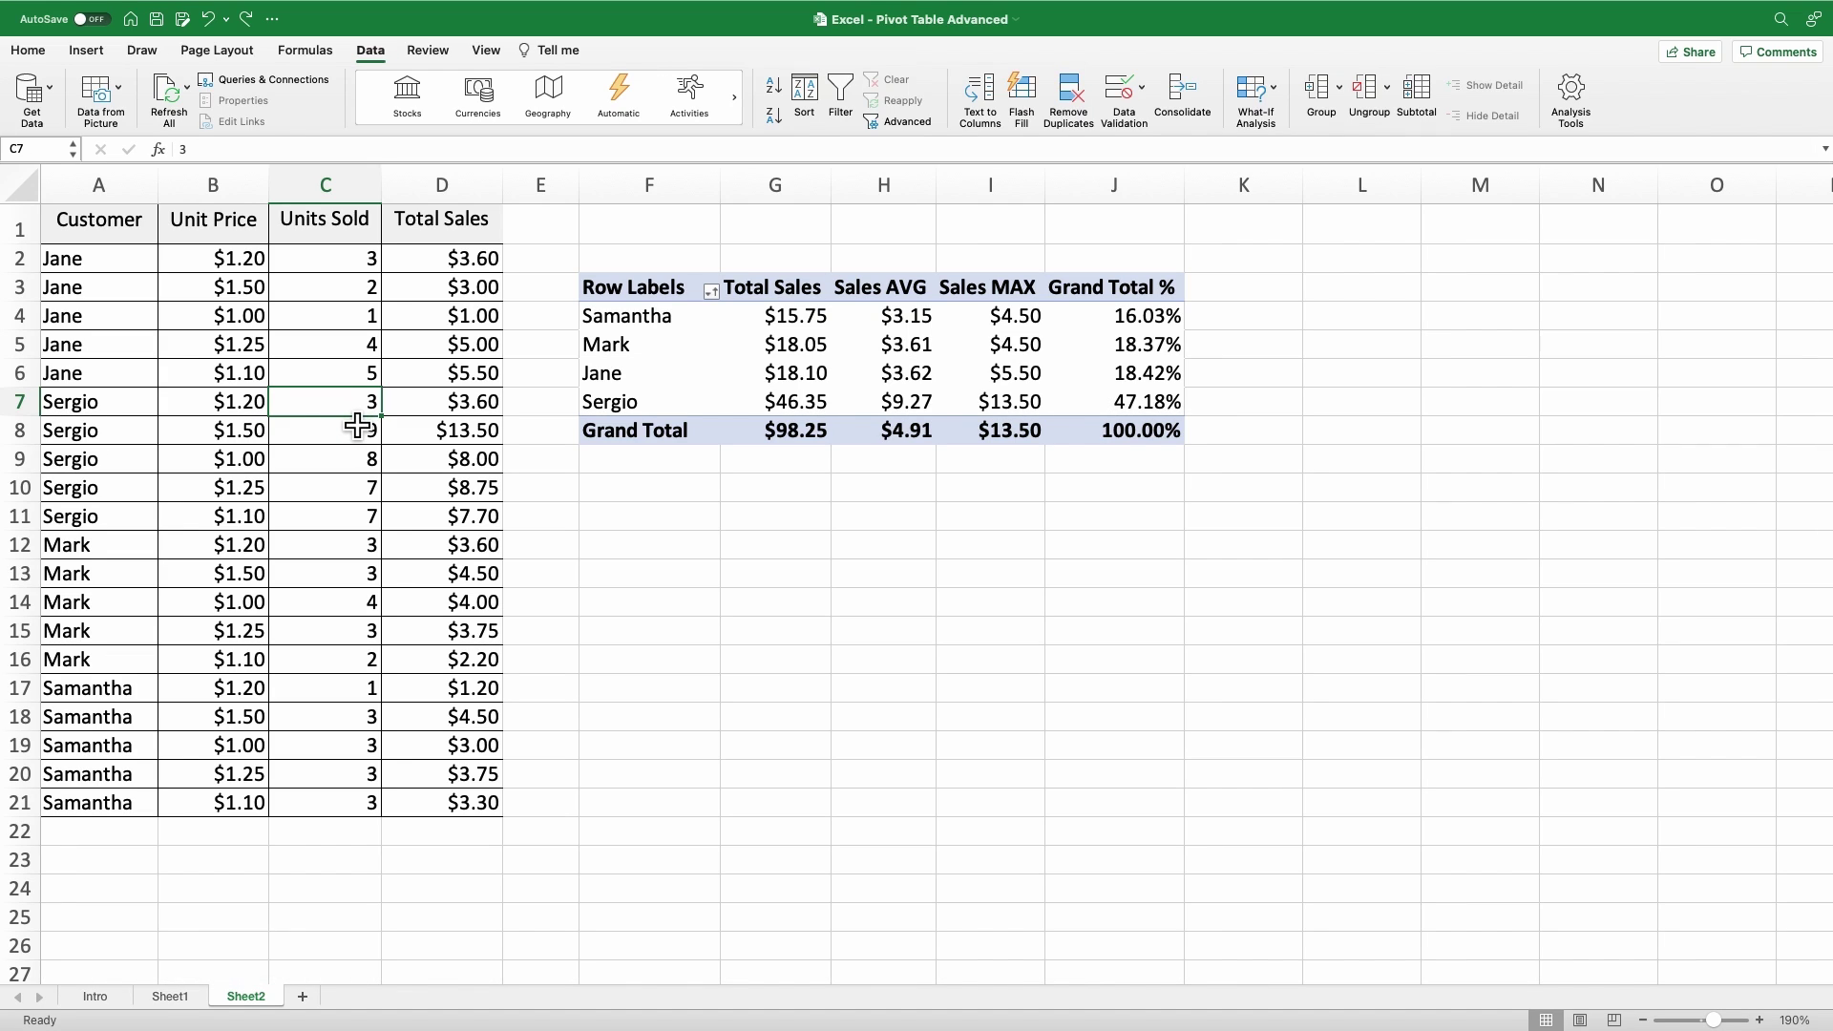
pyautogui.write('1')
pyautogui.press('Return')
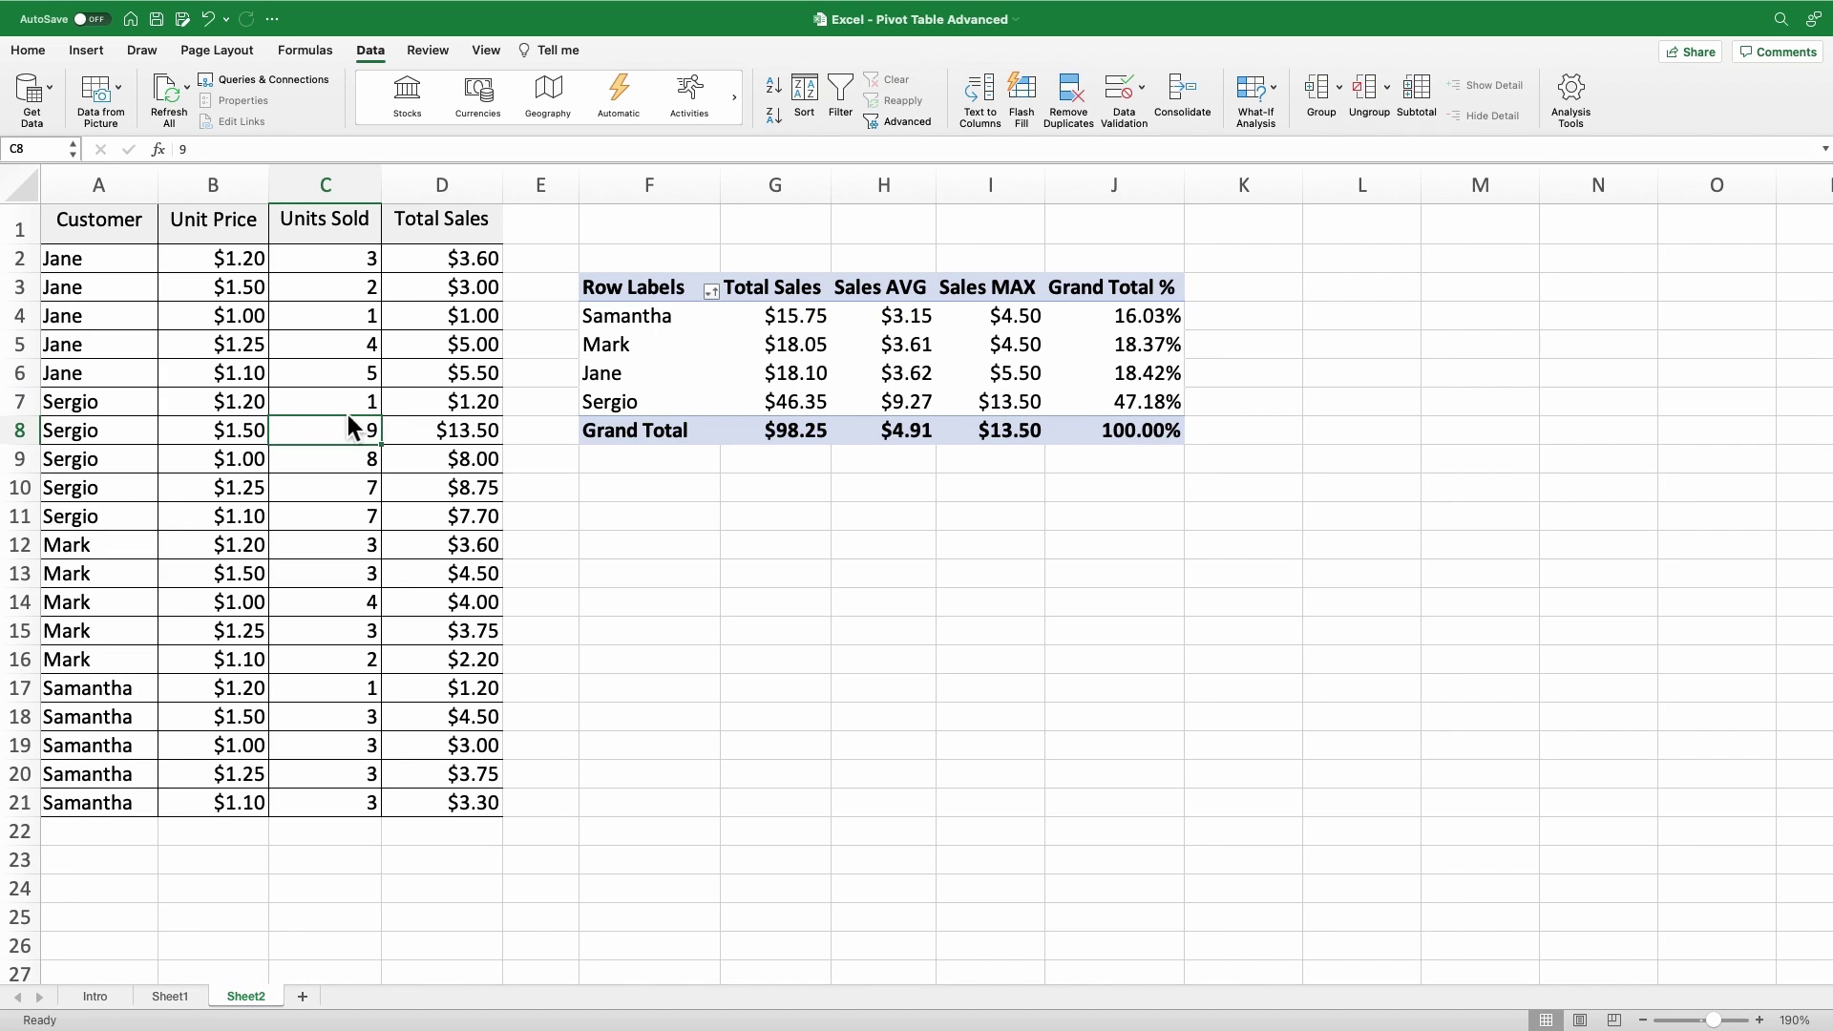
pyautogui.write('2')
pyautogui.press('Return')
pyautogui.write('3')
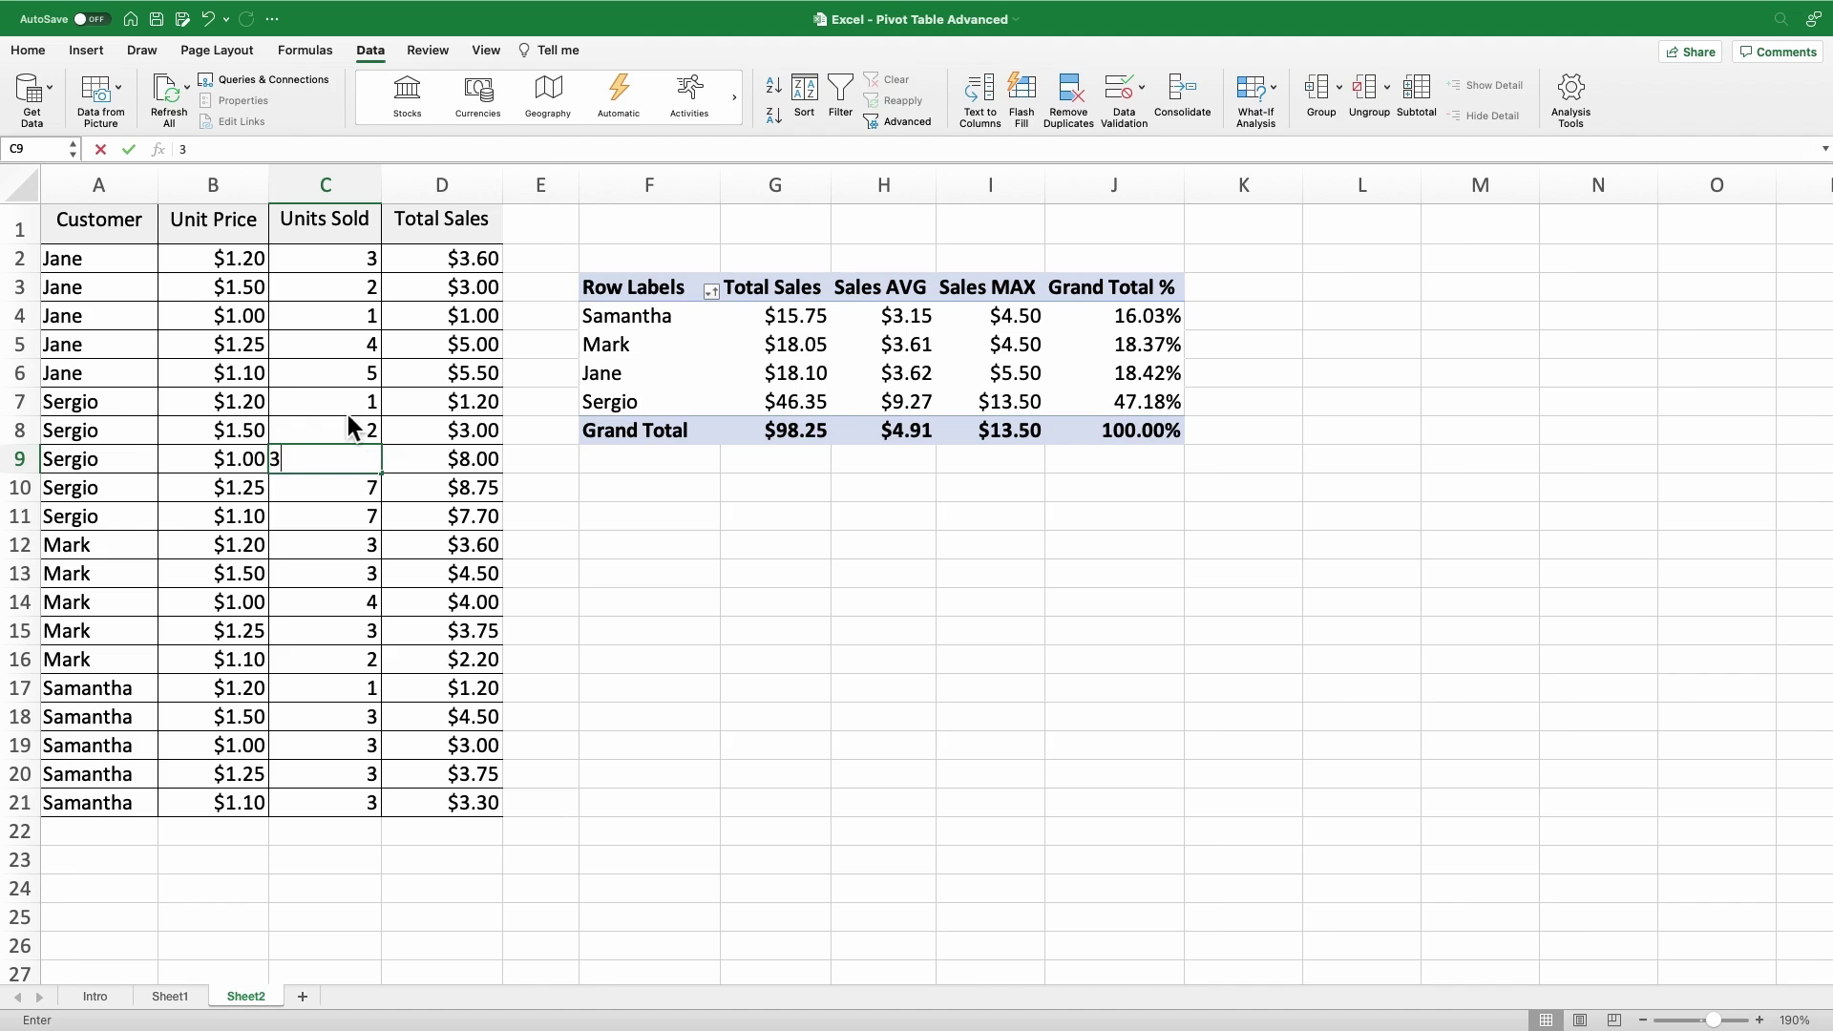
pyautogui.press('Return')
pyautogui.write('2')
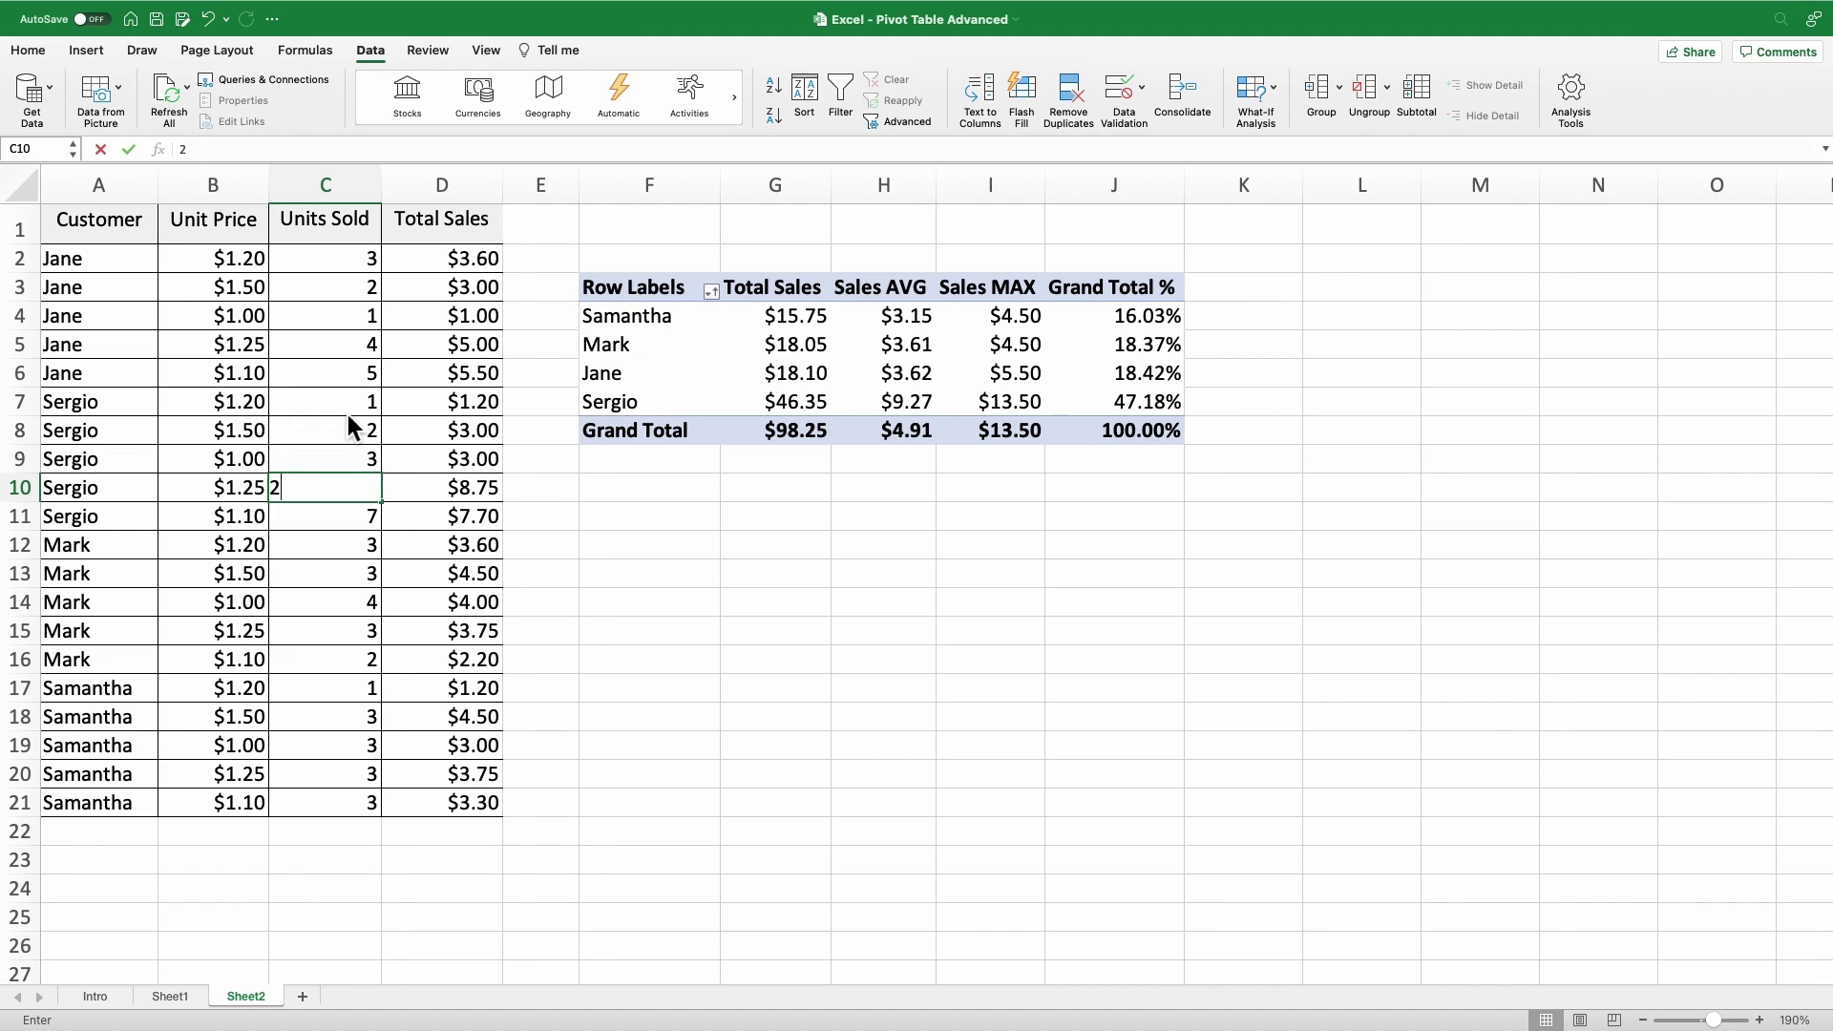
pyautogui.press('Return')
pyautogui.write('1')
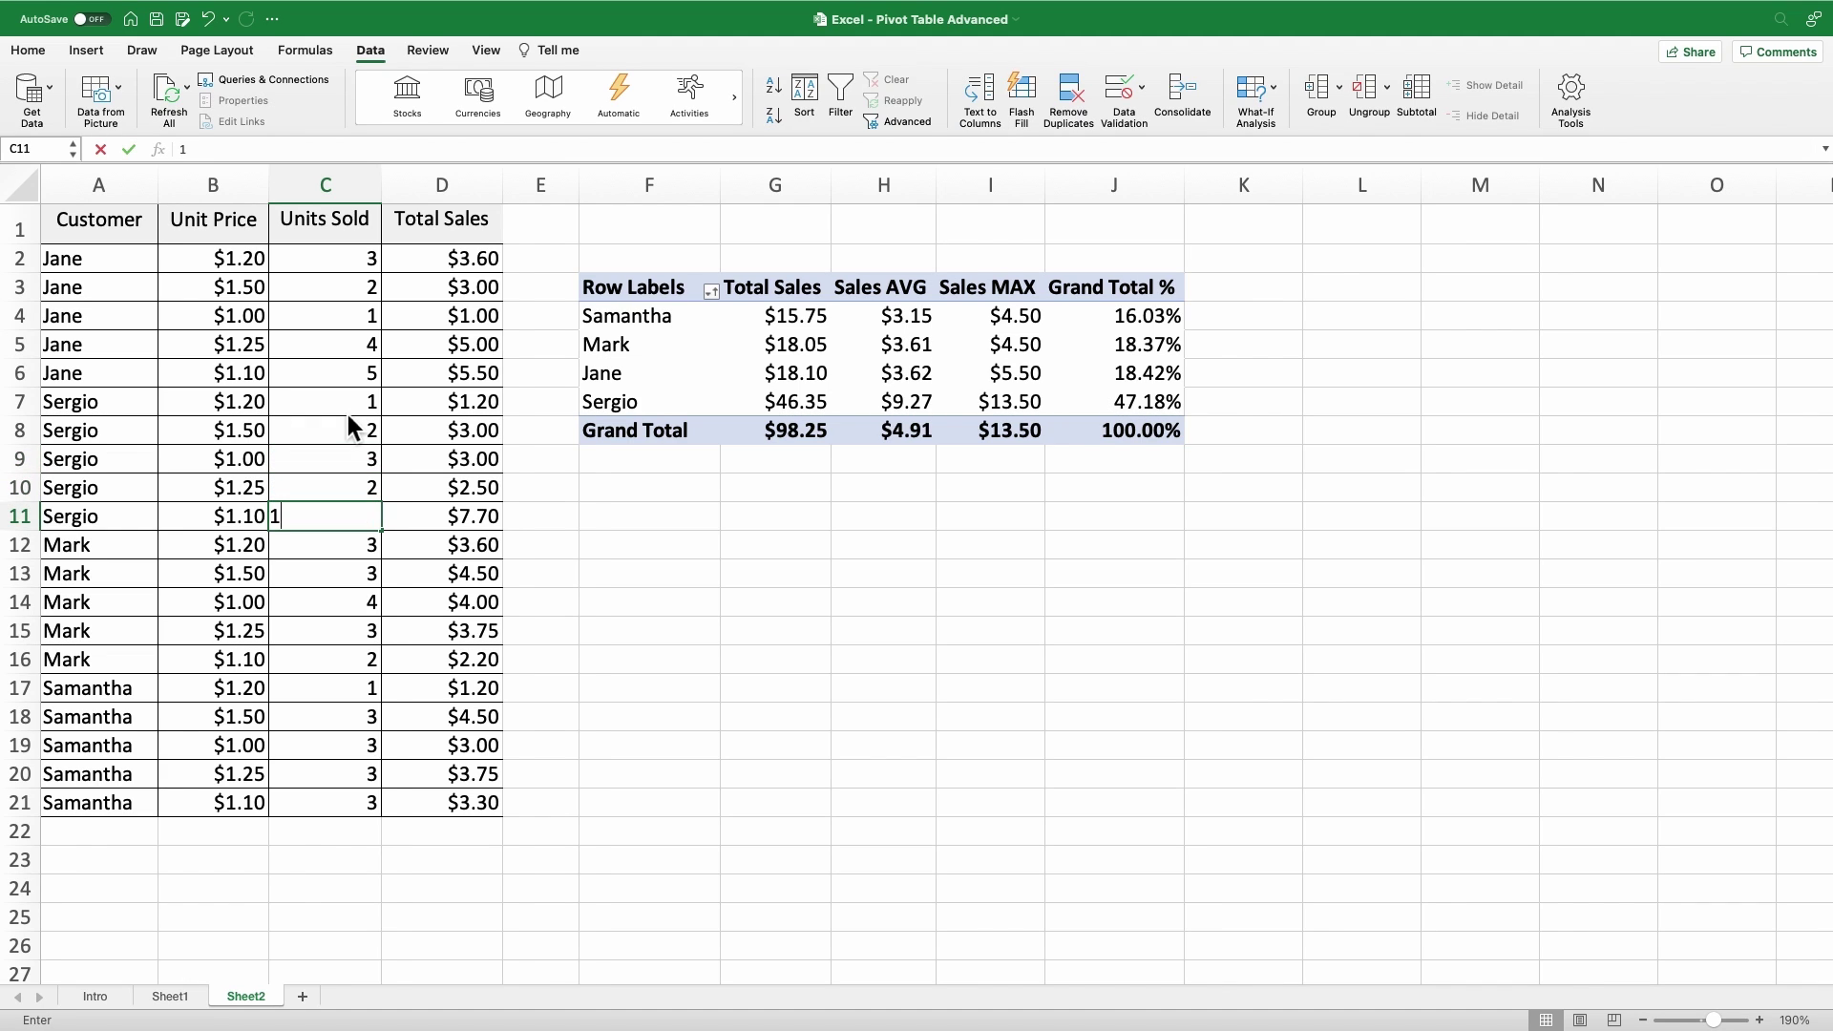
pyautogui.press('Return')
# - Refresh all data so the pivot table picks up the edited units, and check its Grand Total % column
pyautogui.click(809, 379)
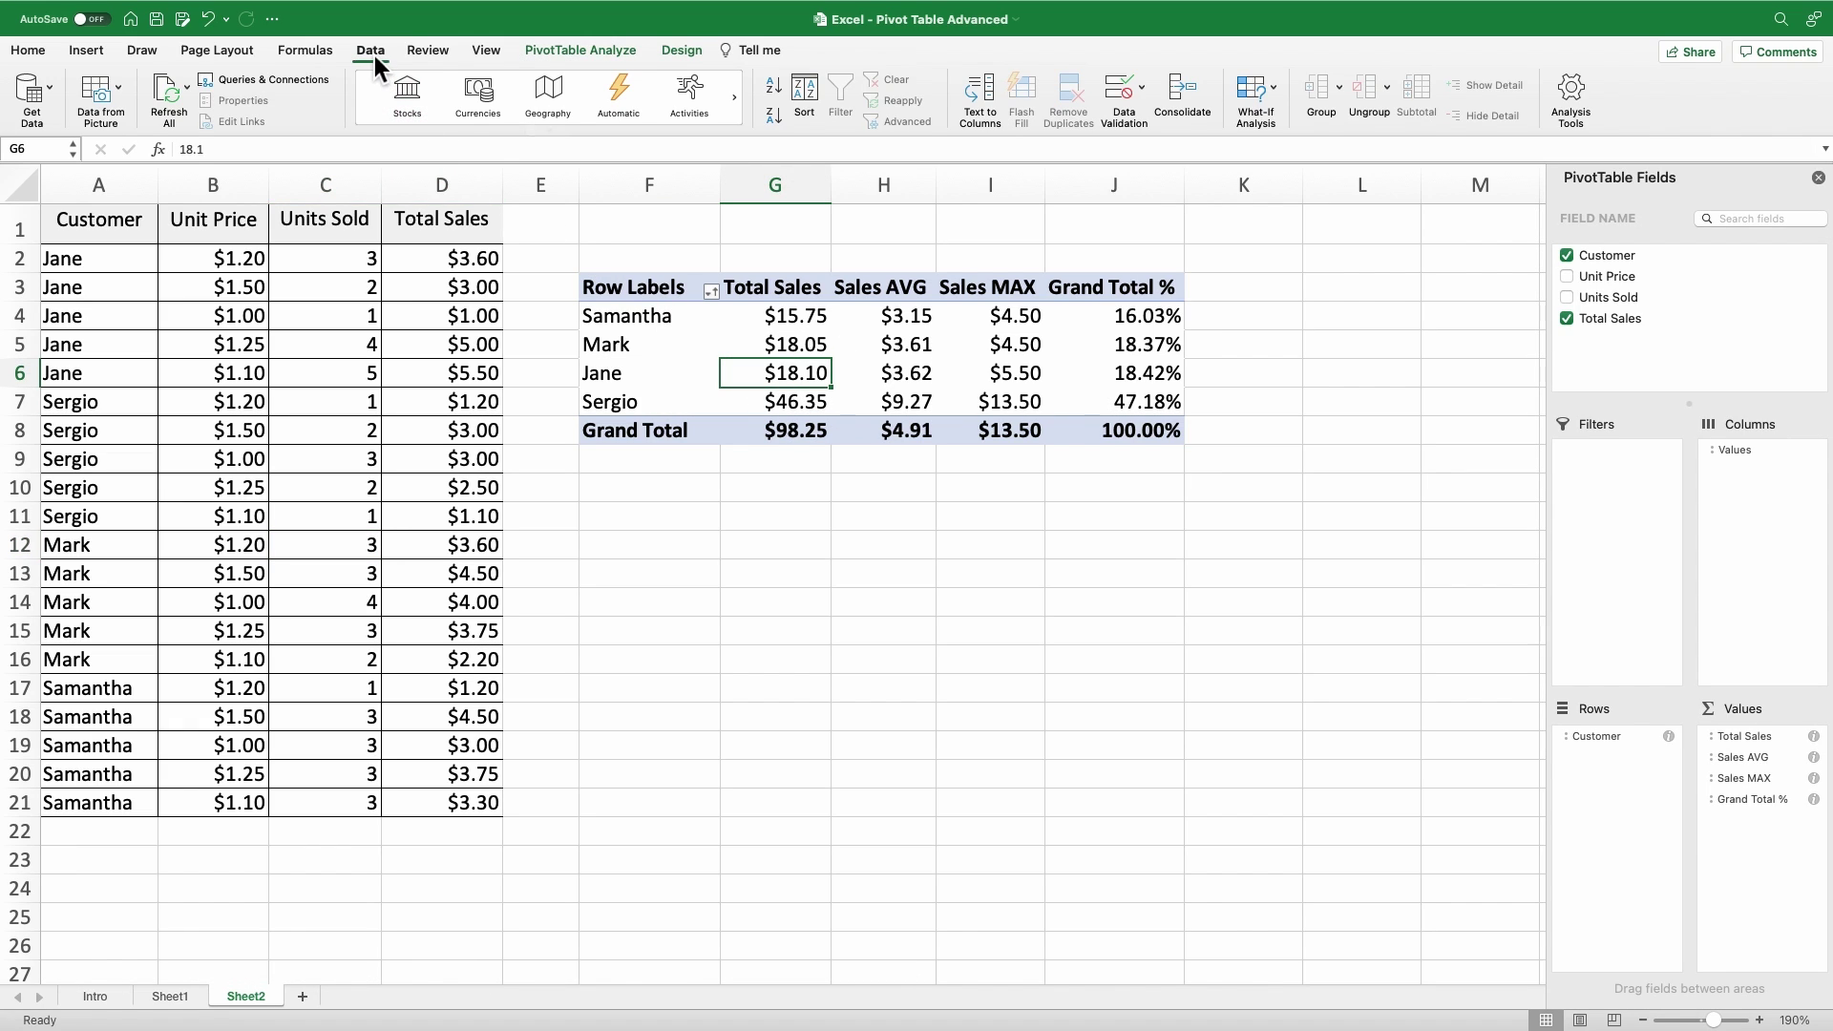
pyautogui.click(169, 90)
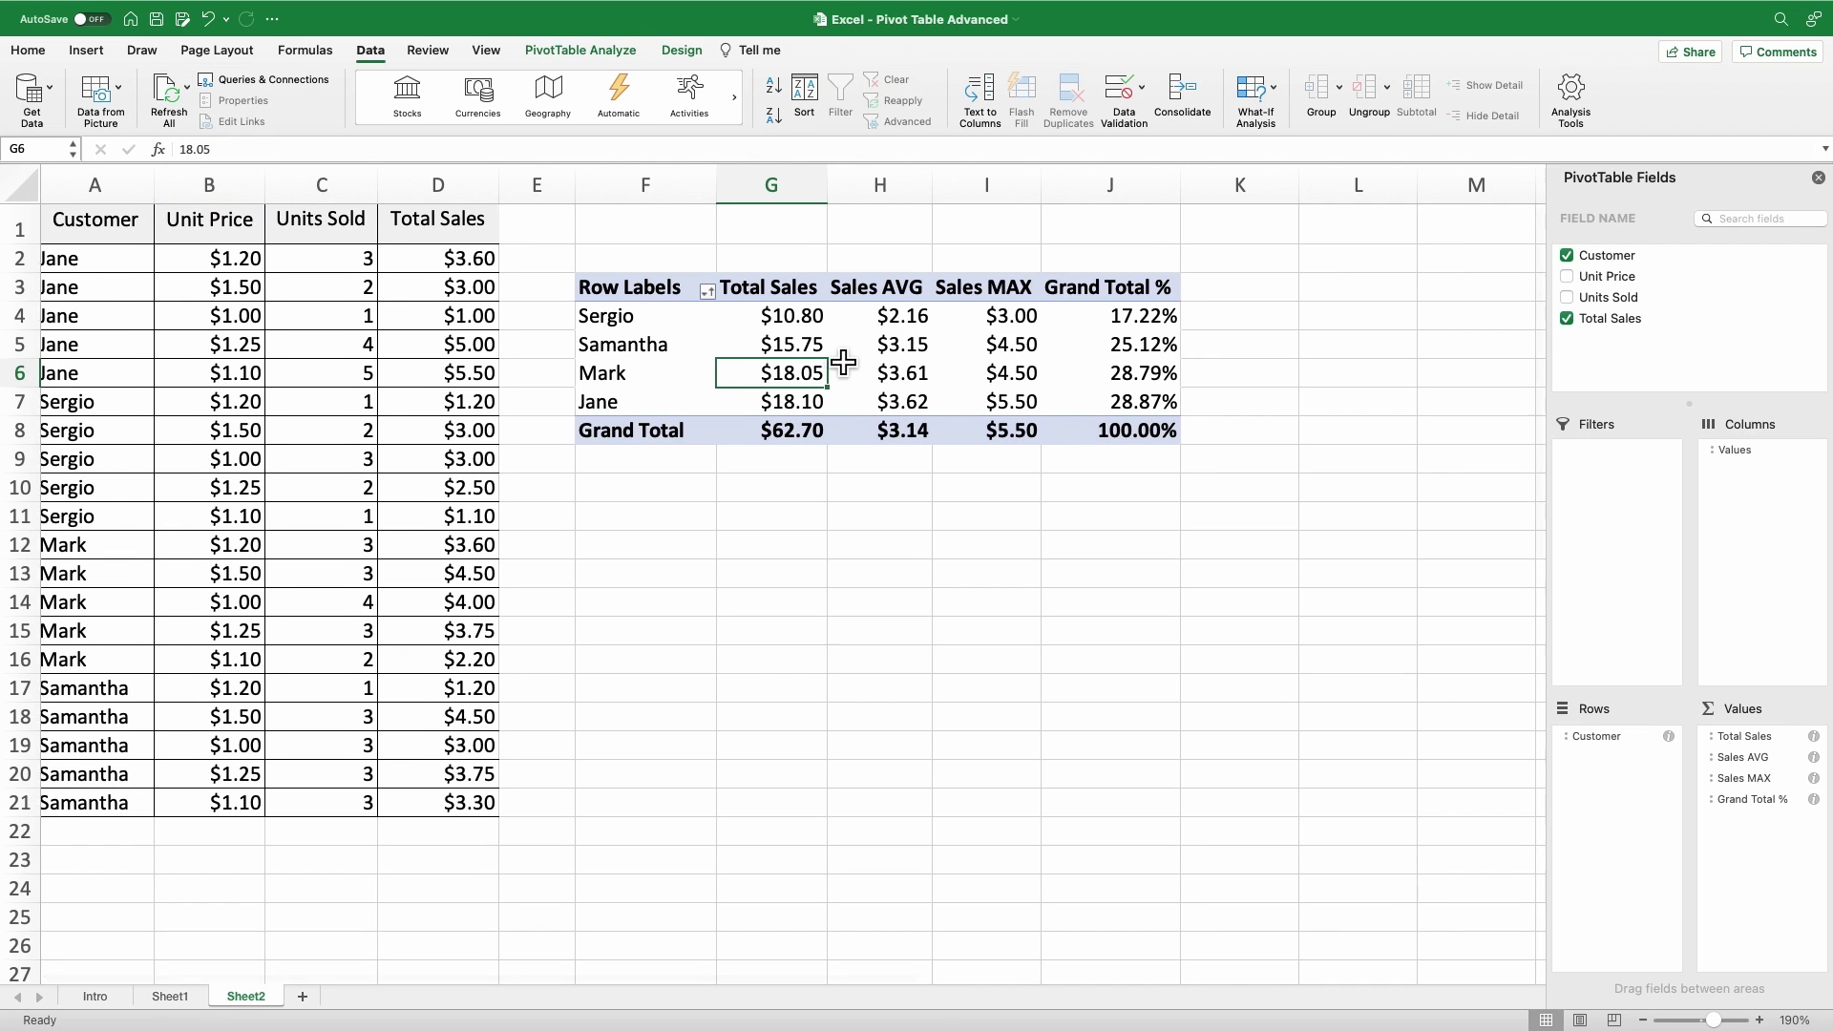
pyautogui.hscroll(1, 898, 367)
pyautogui.hscroll(1, 1086, 350)
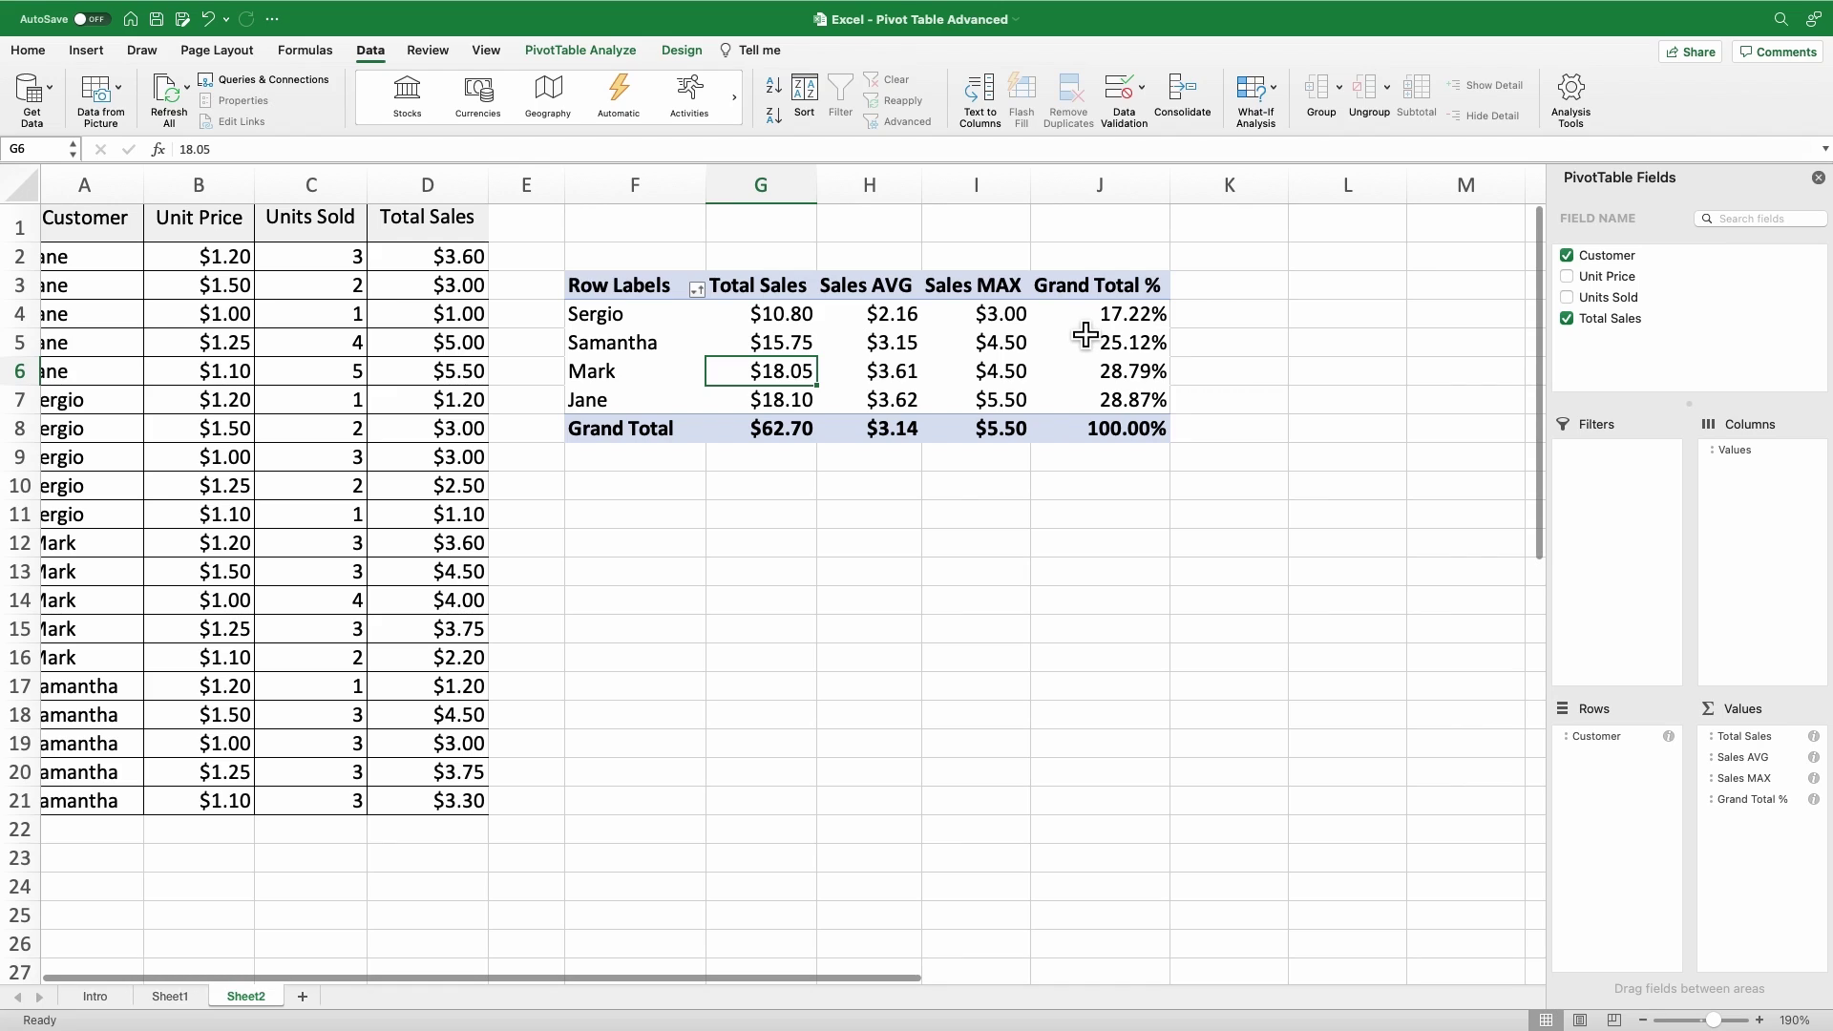
pyautogui.click(1089, 328)
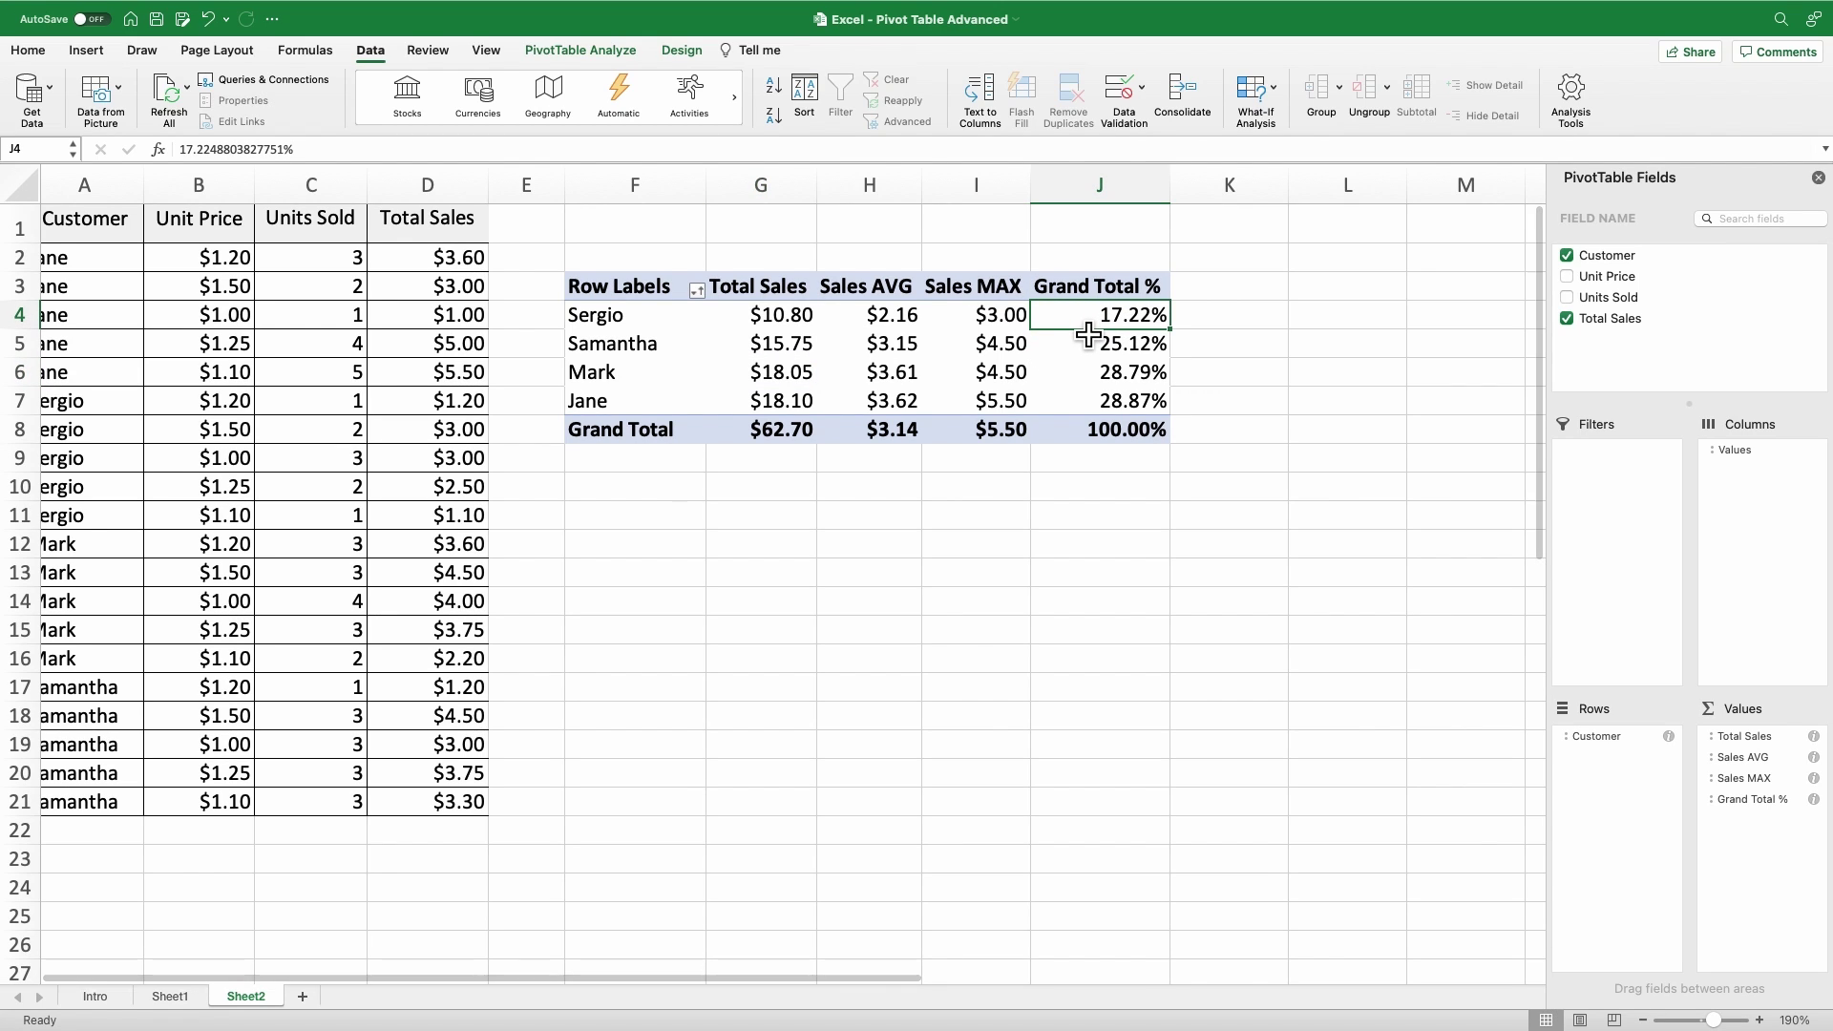
pyautogui.hscroll(-1, 1091, 335)
pyautogui.hscroll(-2, 1089, 334)
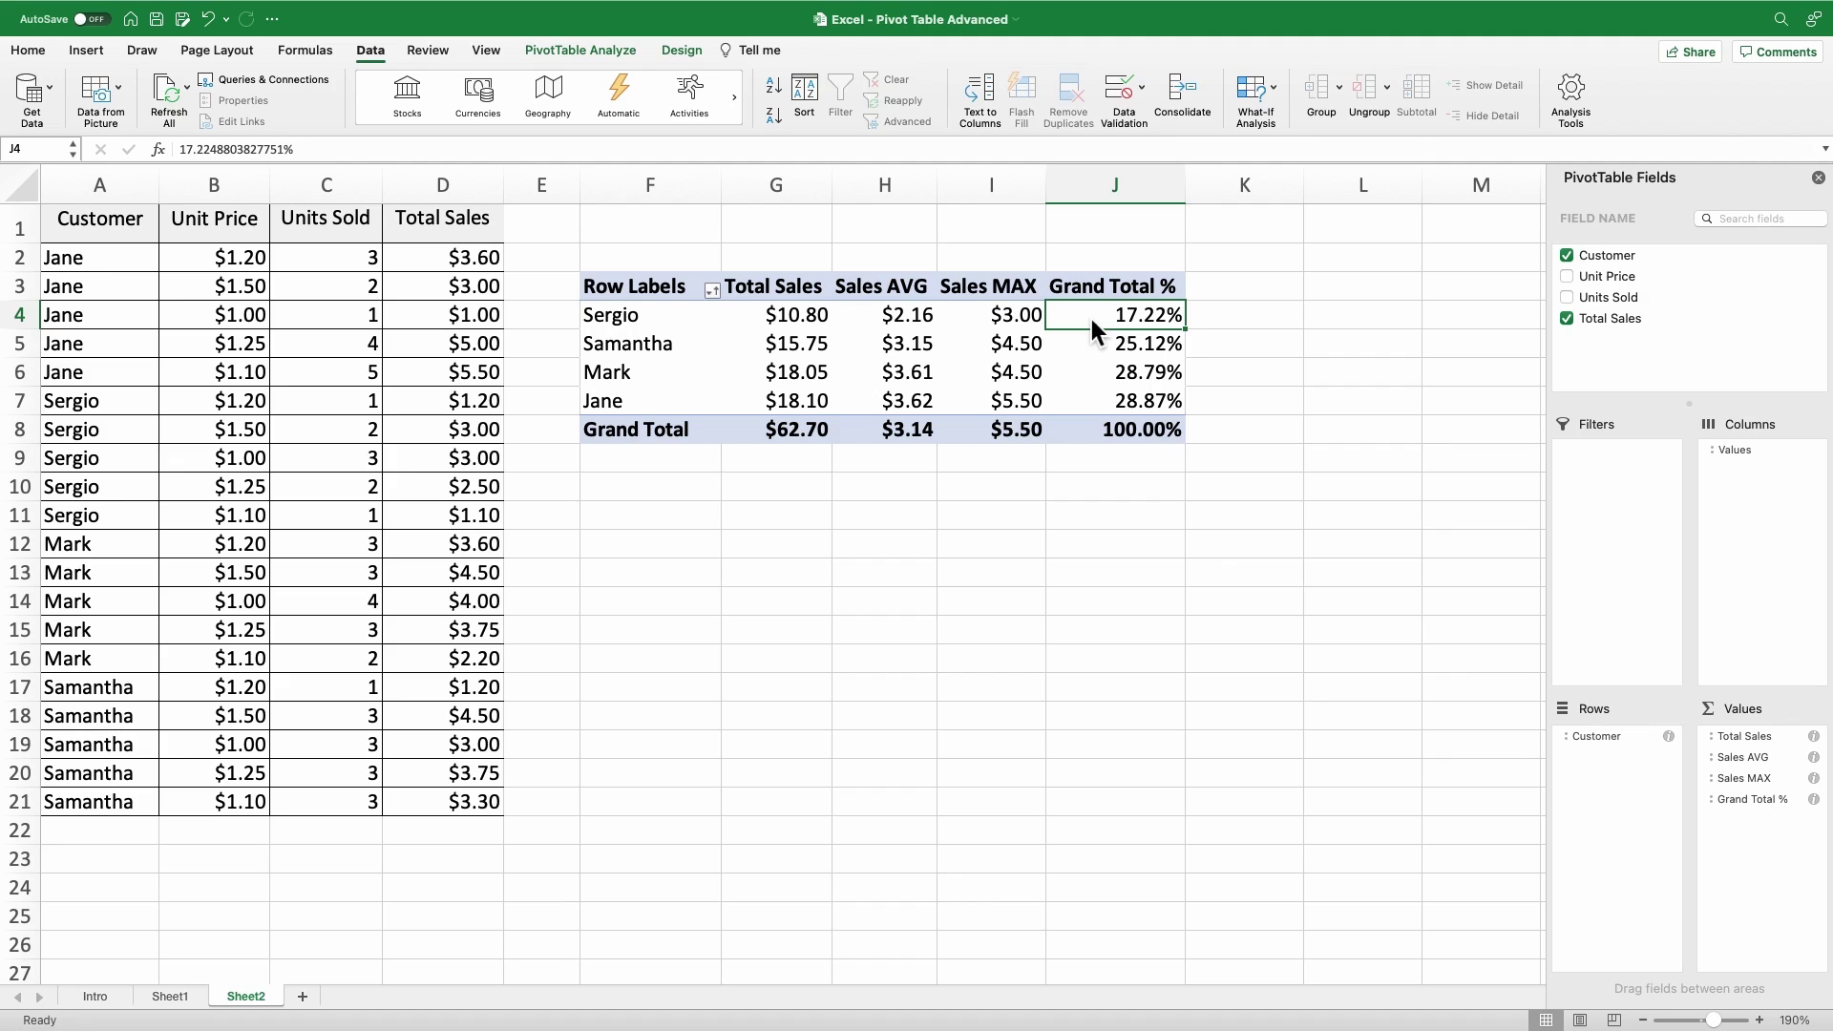
# - Add a record in row 22 of the source data with a new customer's name, unit price 1.10 and 15 units sold
pyautogui.click(99, 835)
pyautogui.write('Louis')
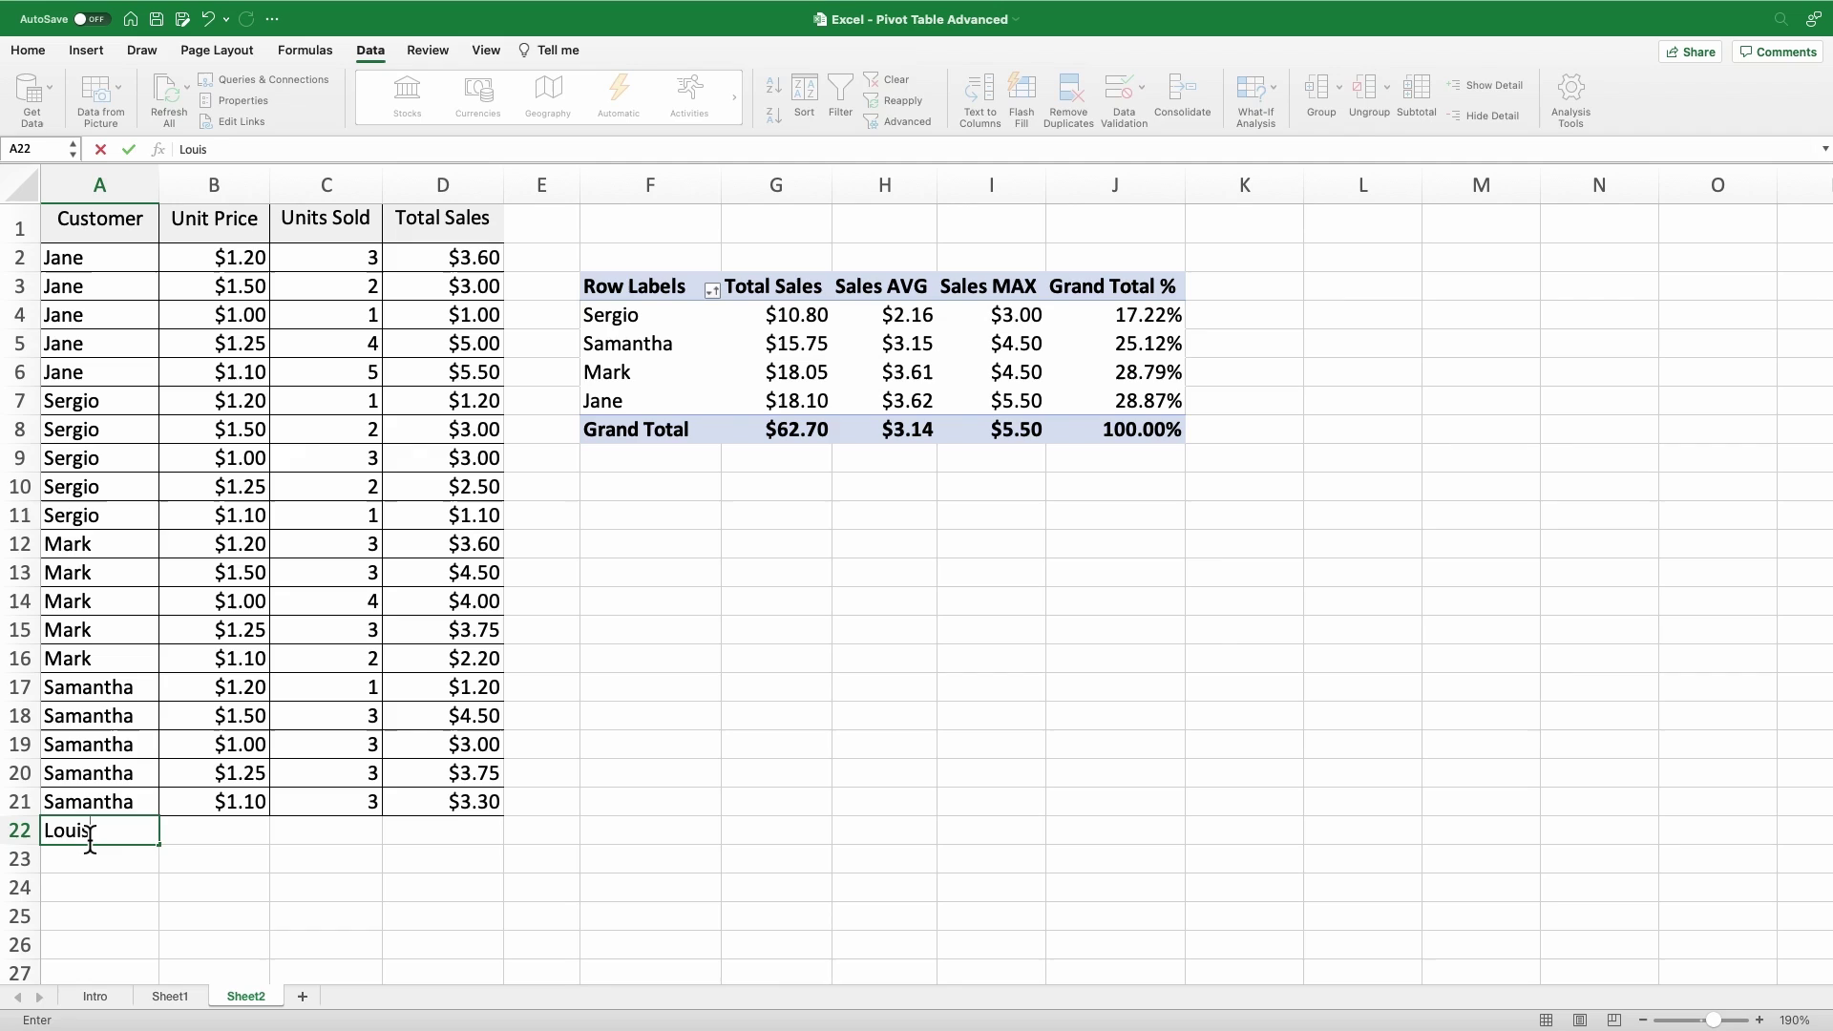
pyautogui.press('Tab')
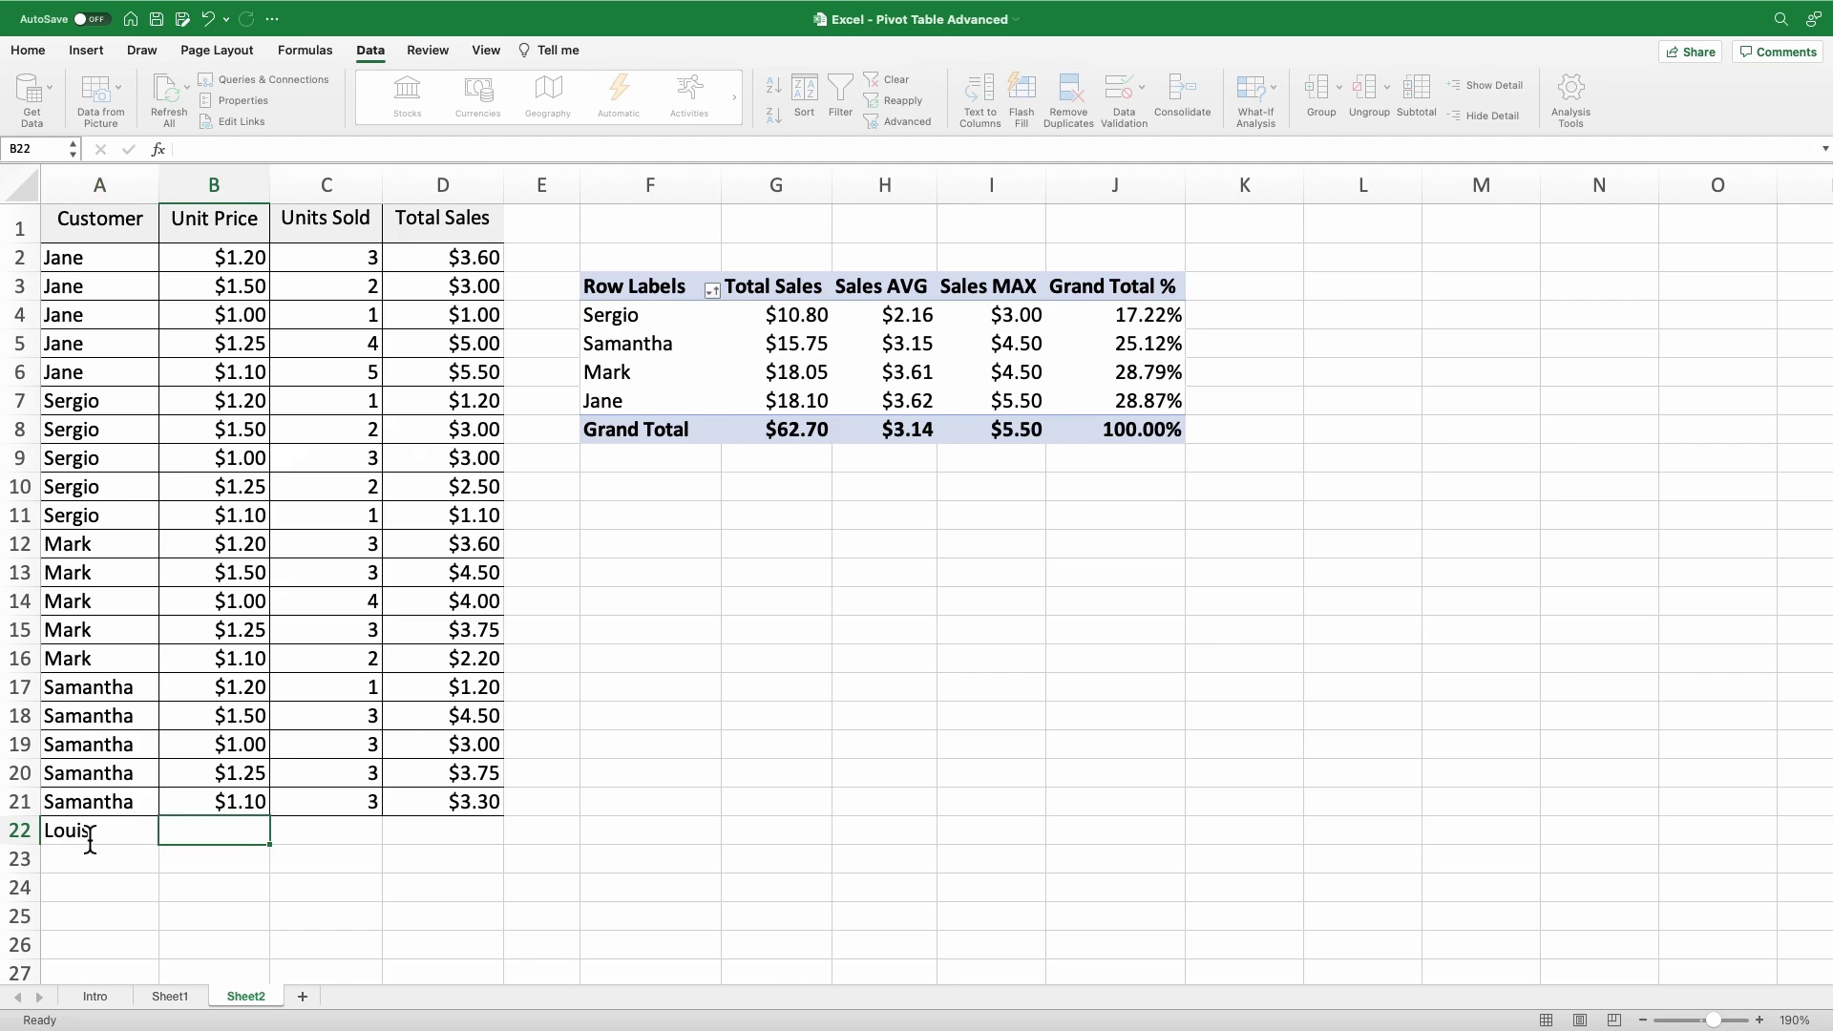
pyautogui.write('1.10')
pyautogui.press('Tab')
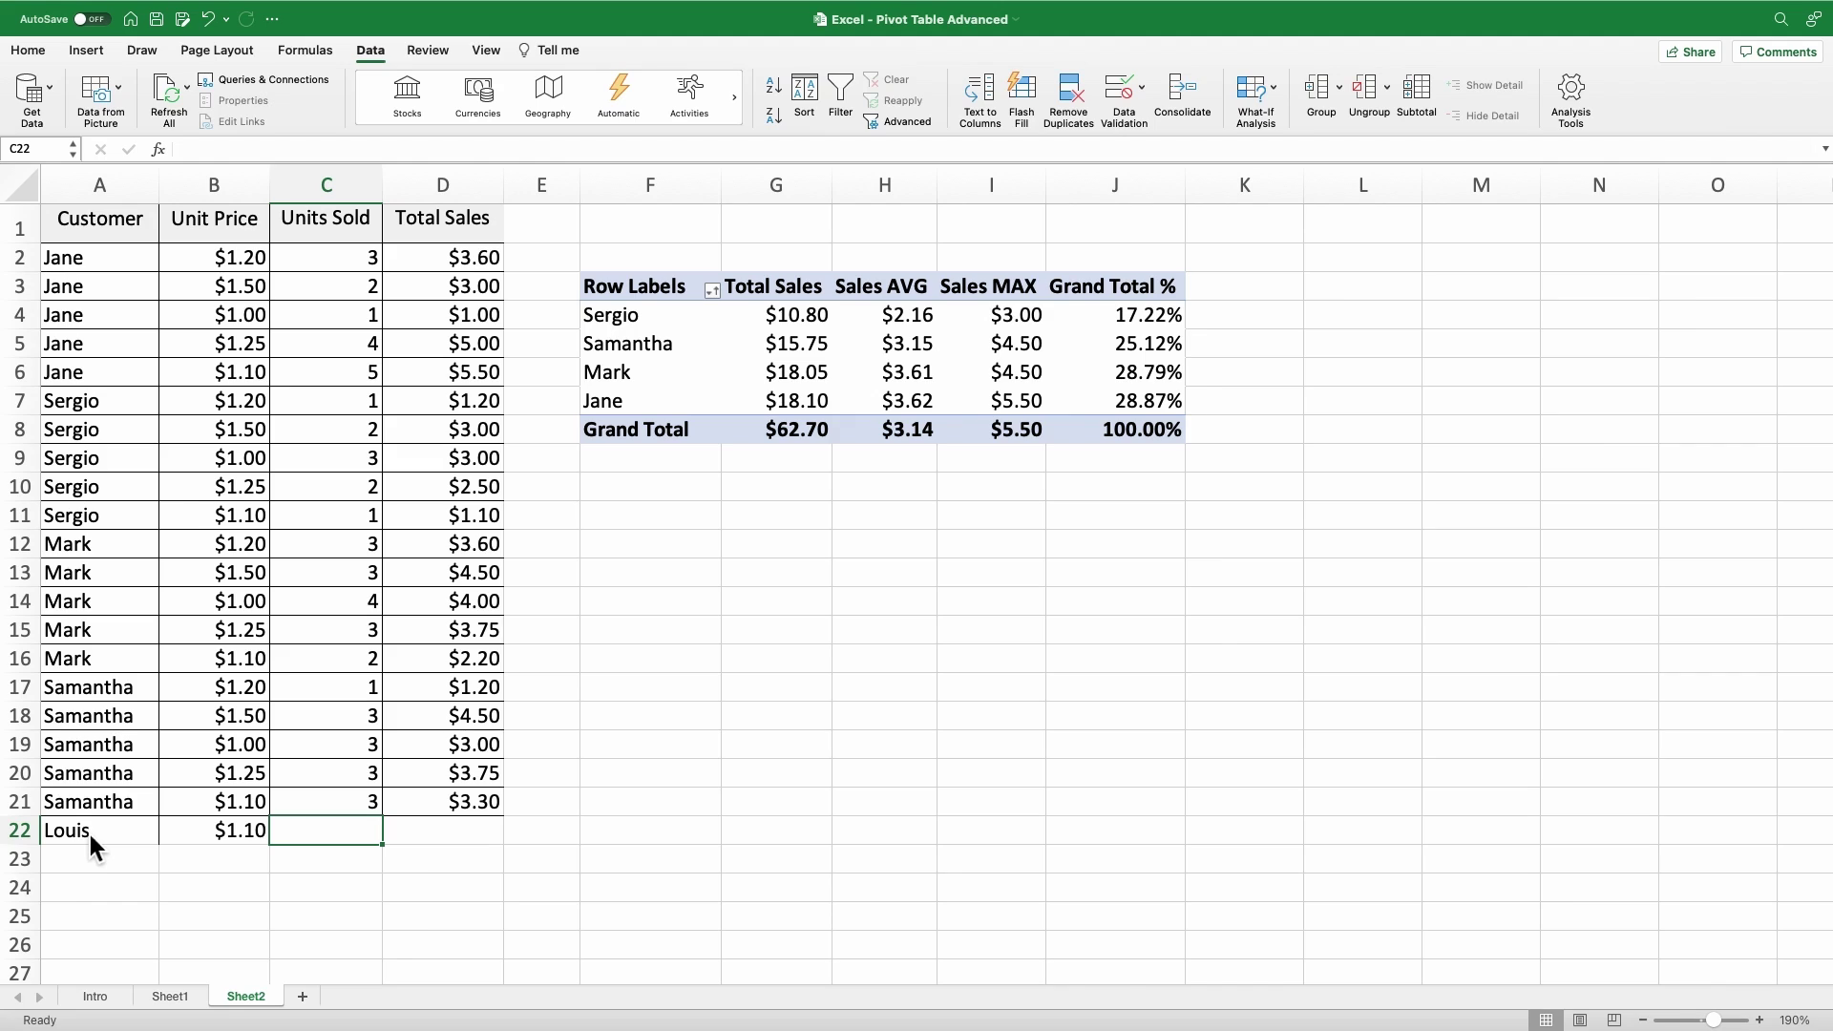
pyautogui.write('15')
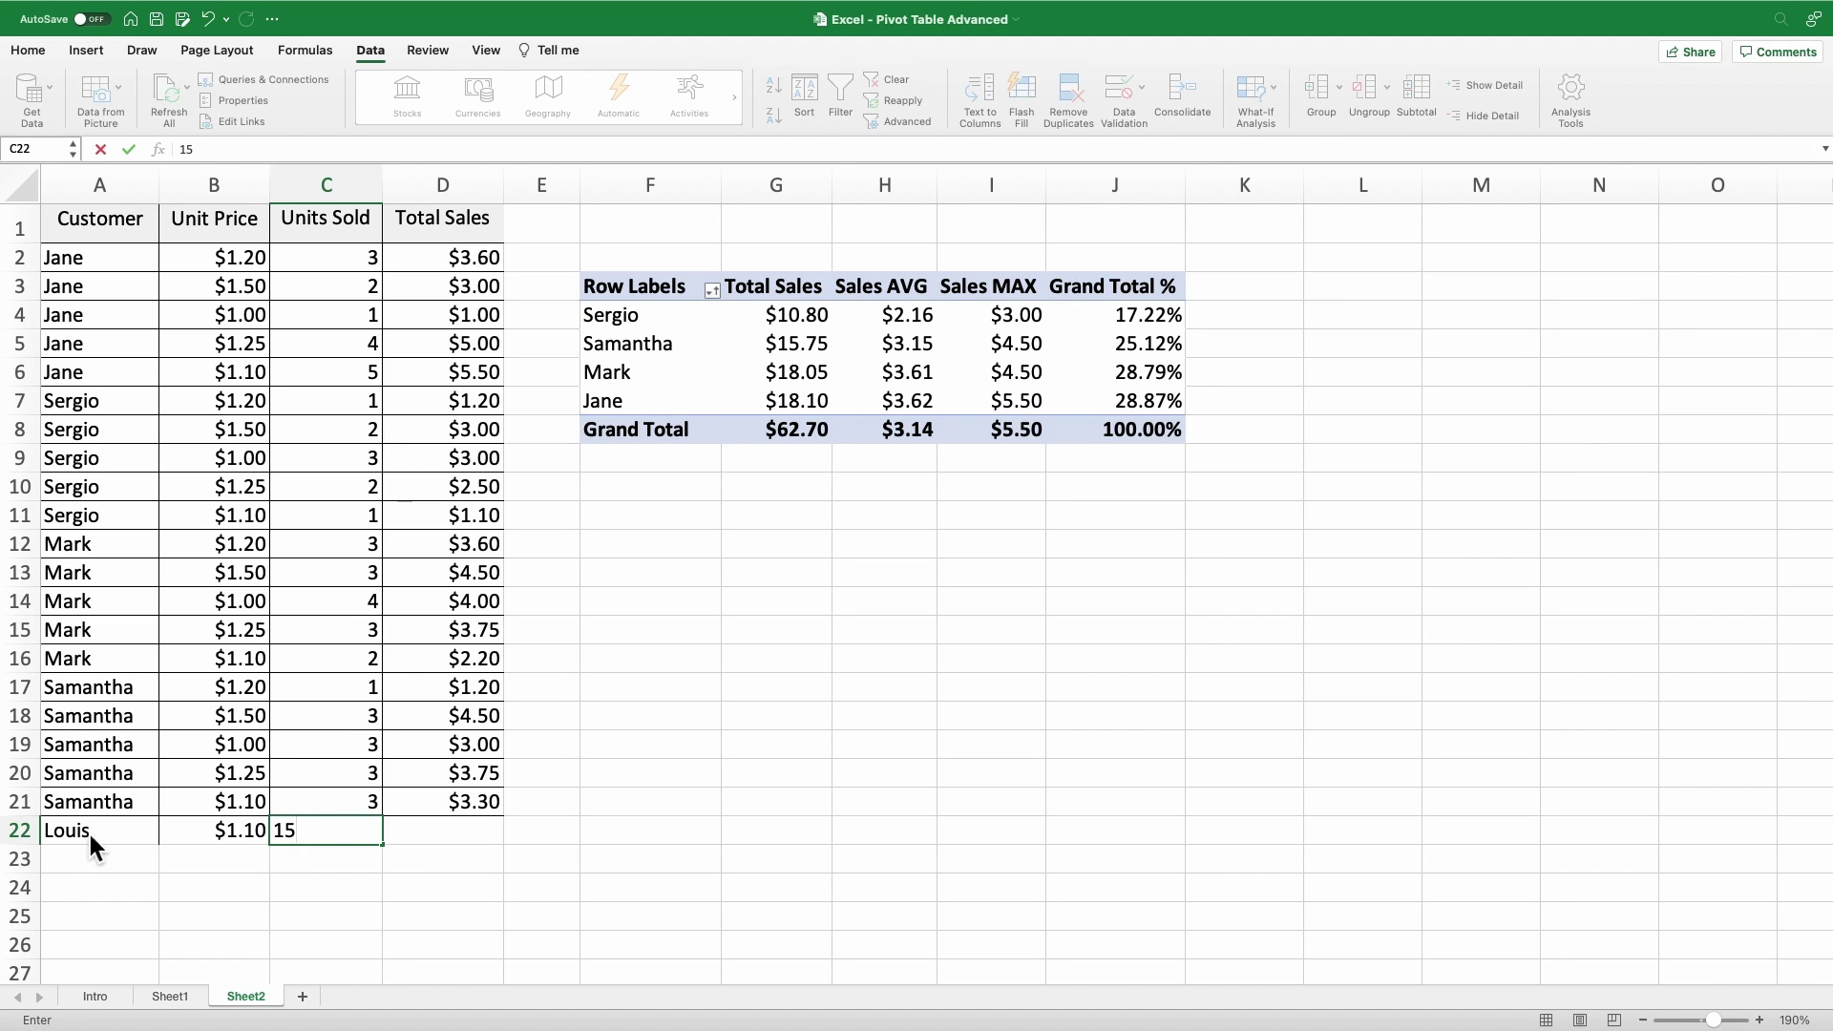
pyautogui.press('Tab')
pyautogui.click(90, 835)
pyautogui.scroll(-1, 96, 840)
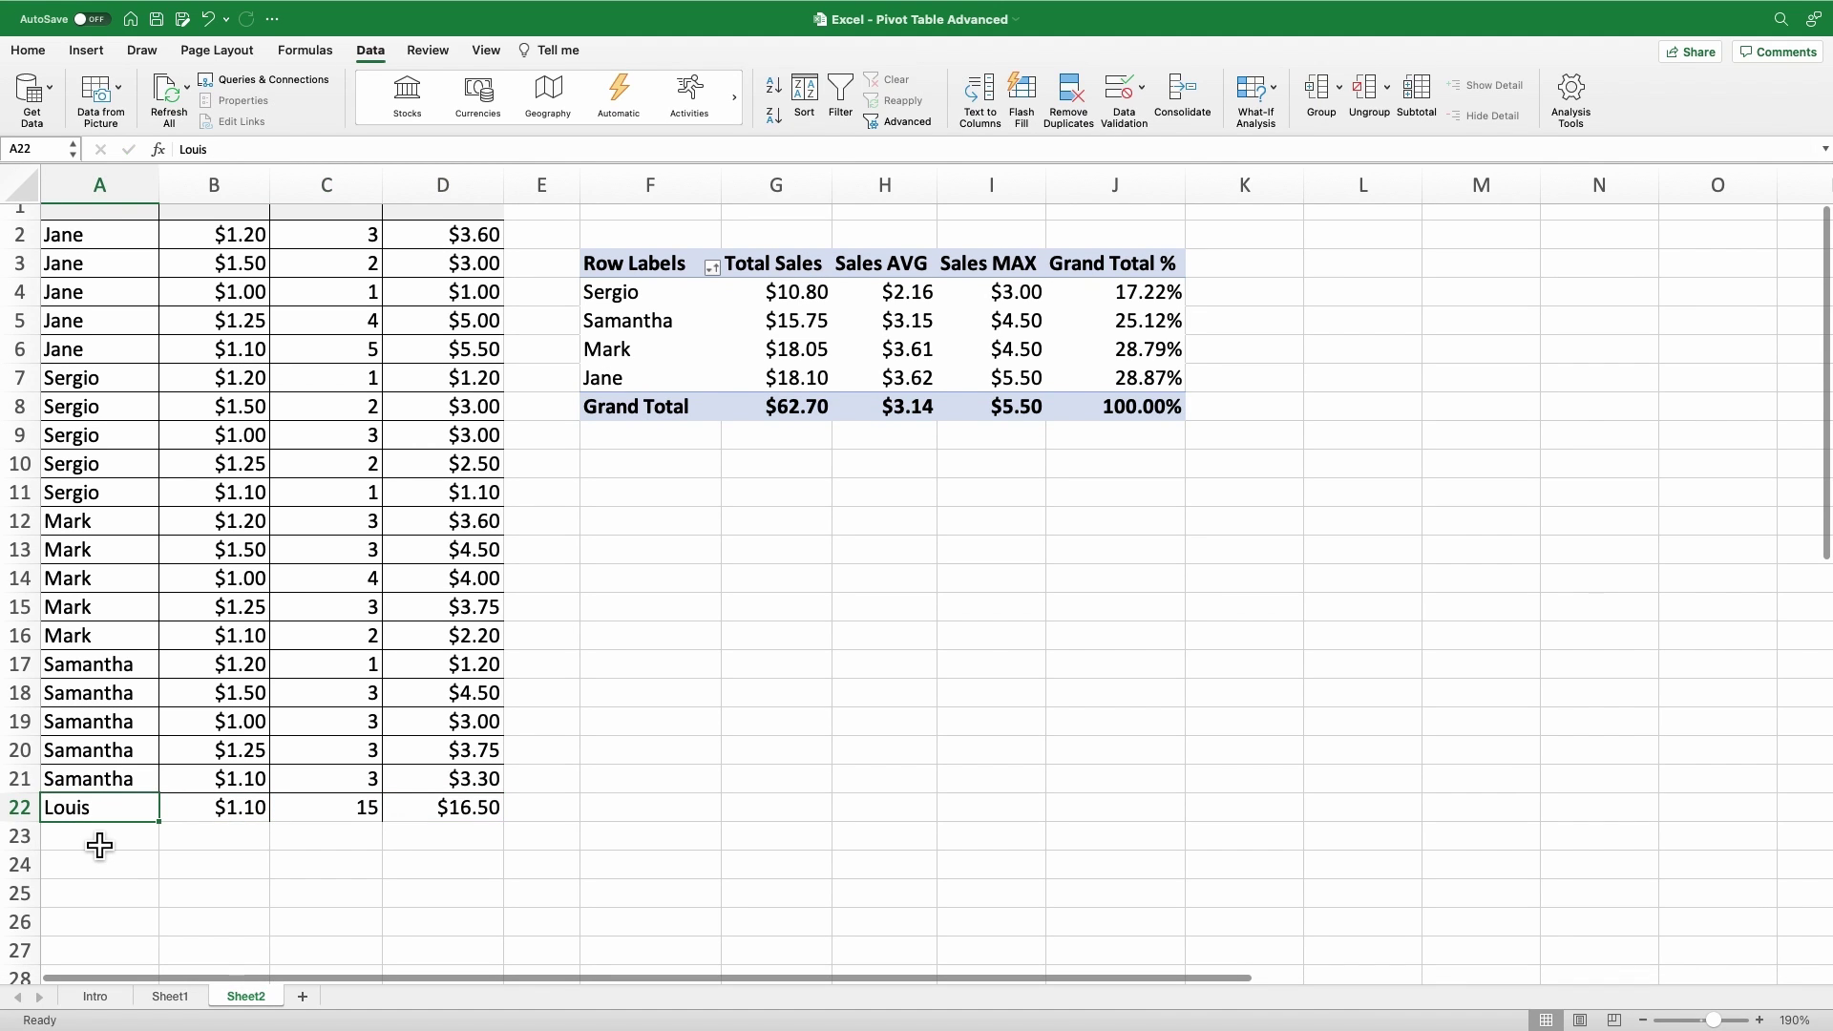
pyautogui.scroll(1, 95, 845)
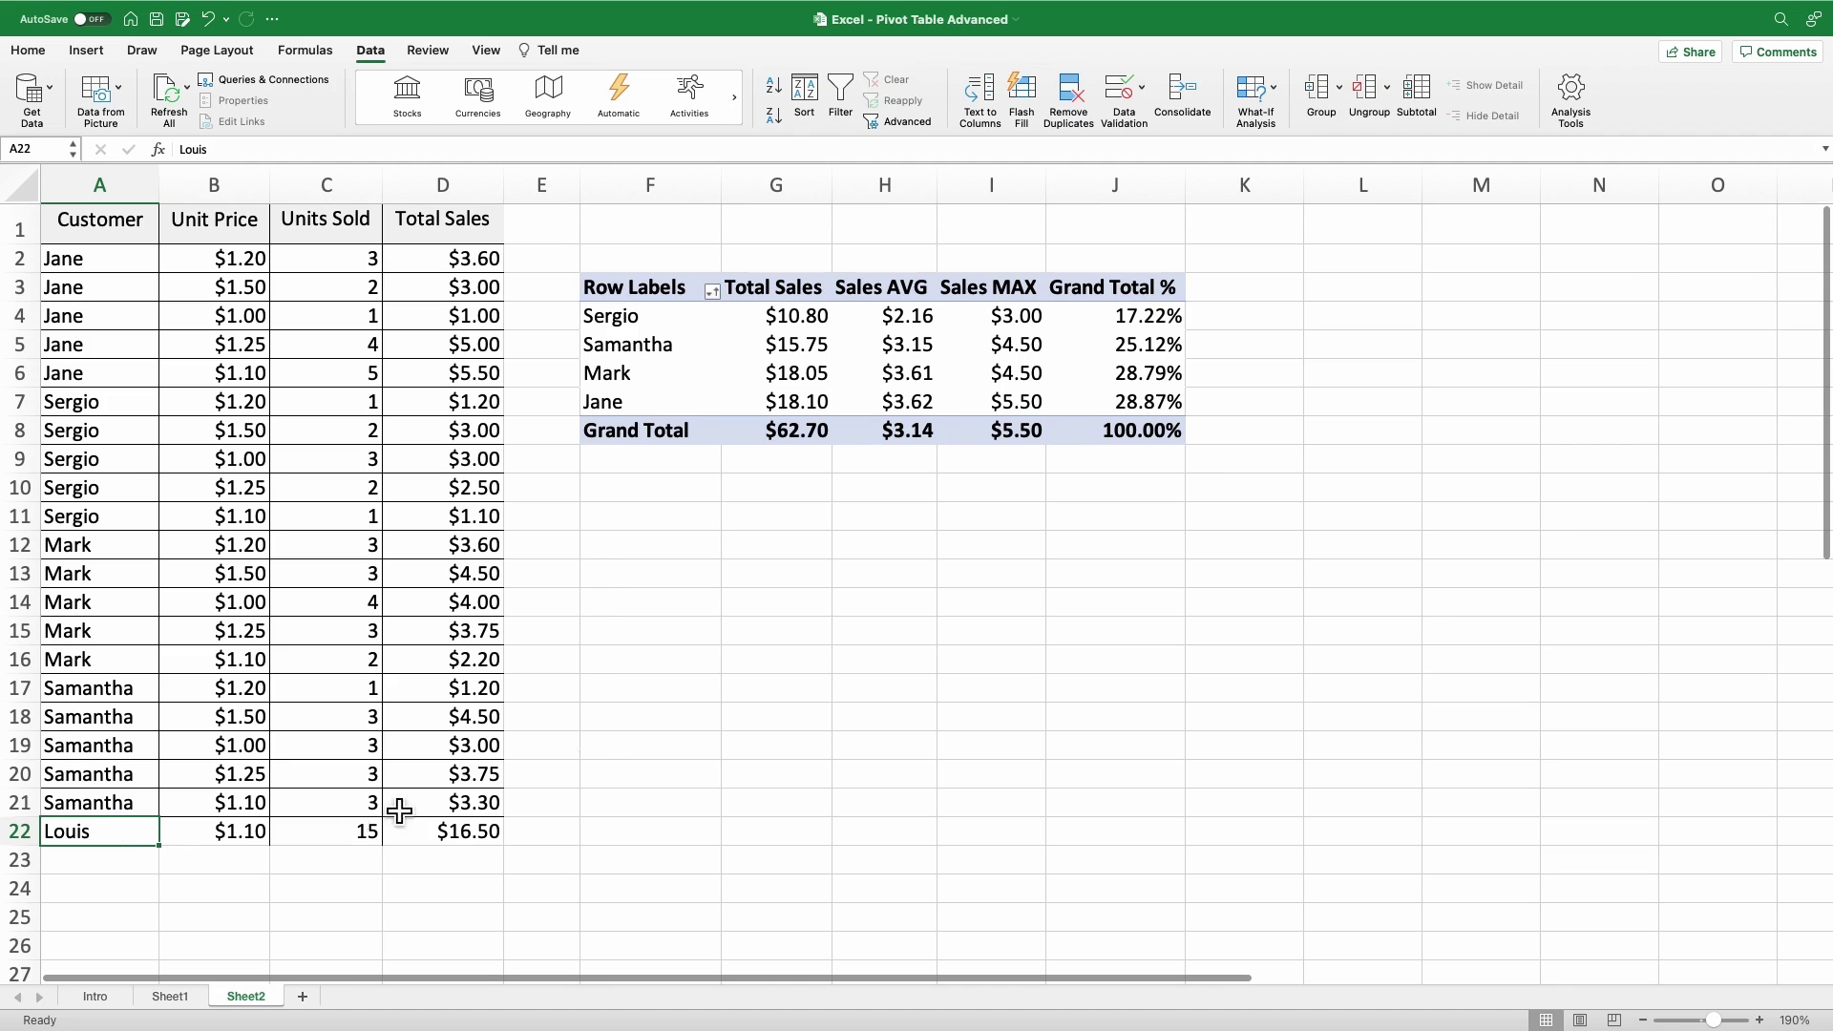
# - Change the pivot table's data source to Sheet2!$A$1:$D$22 to include the added row
pyautogui.click(800, 351)
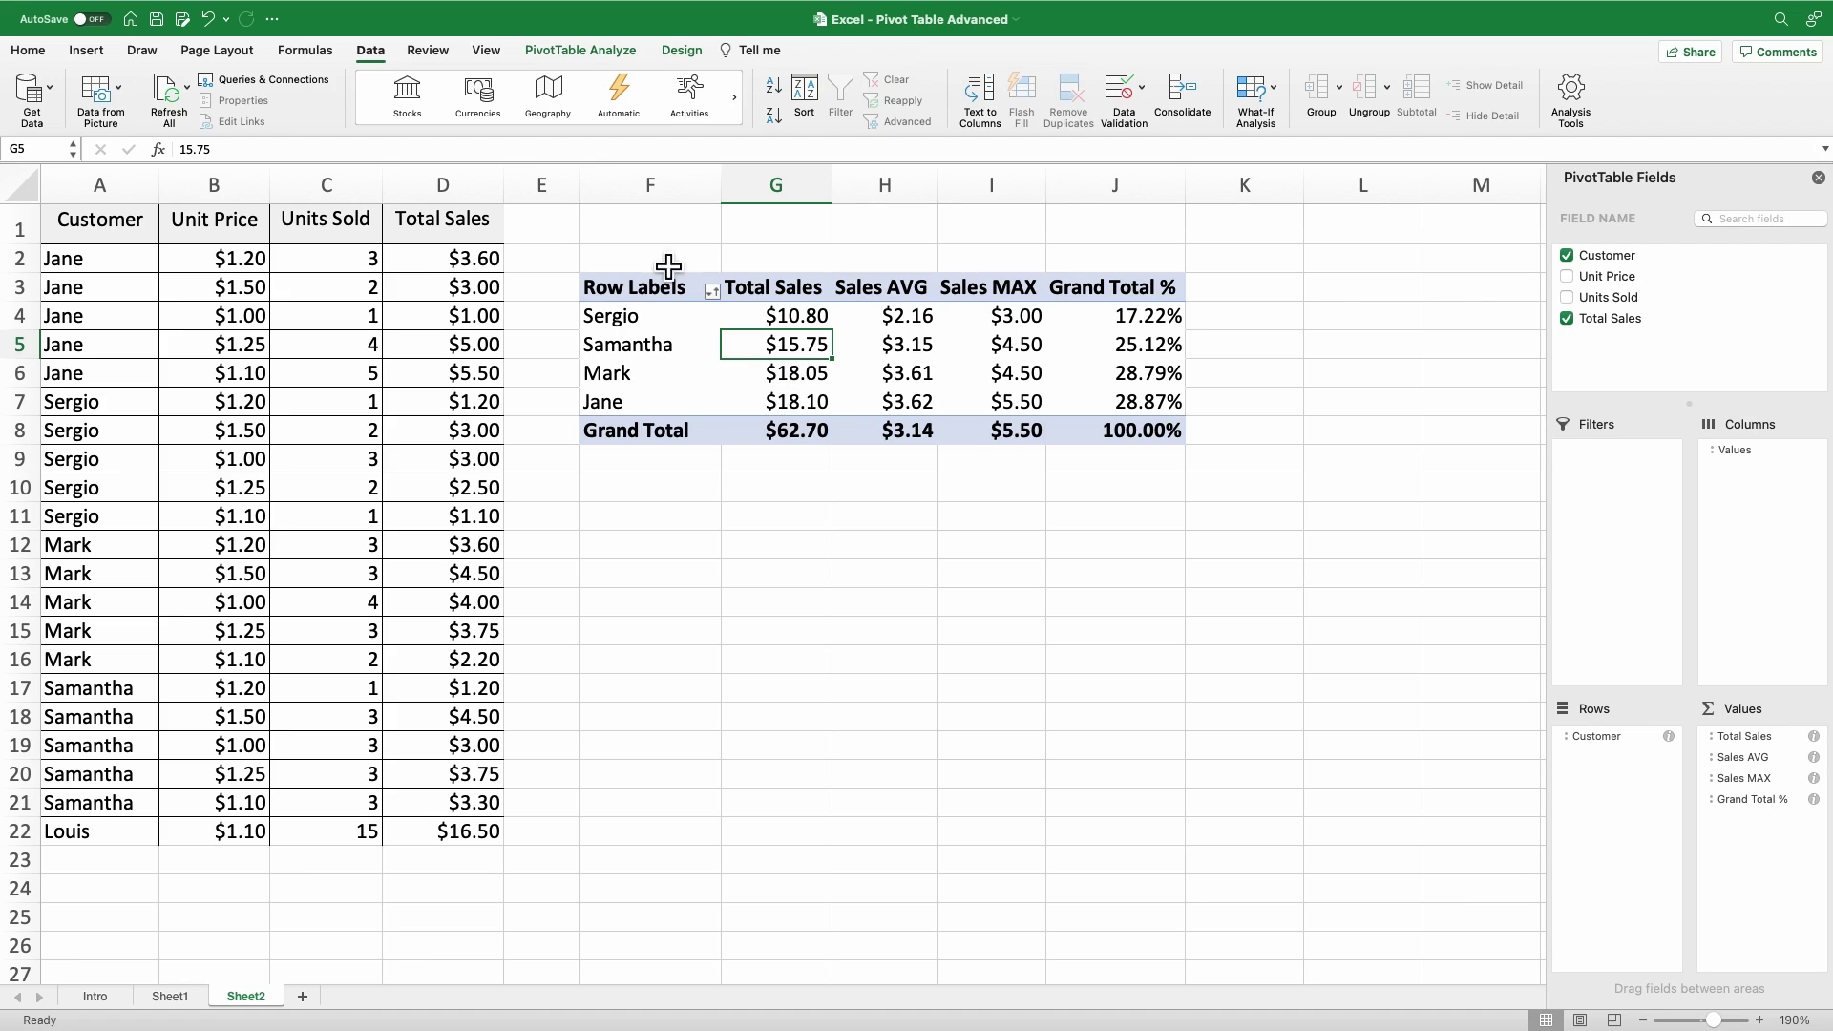
pyautogui.click(575, 49)
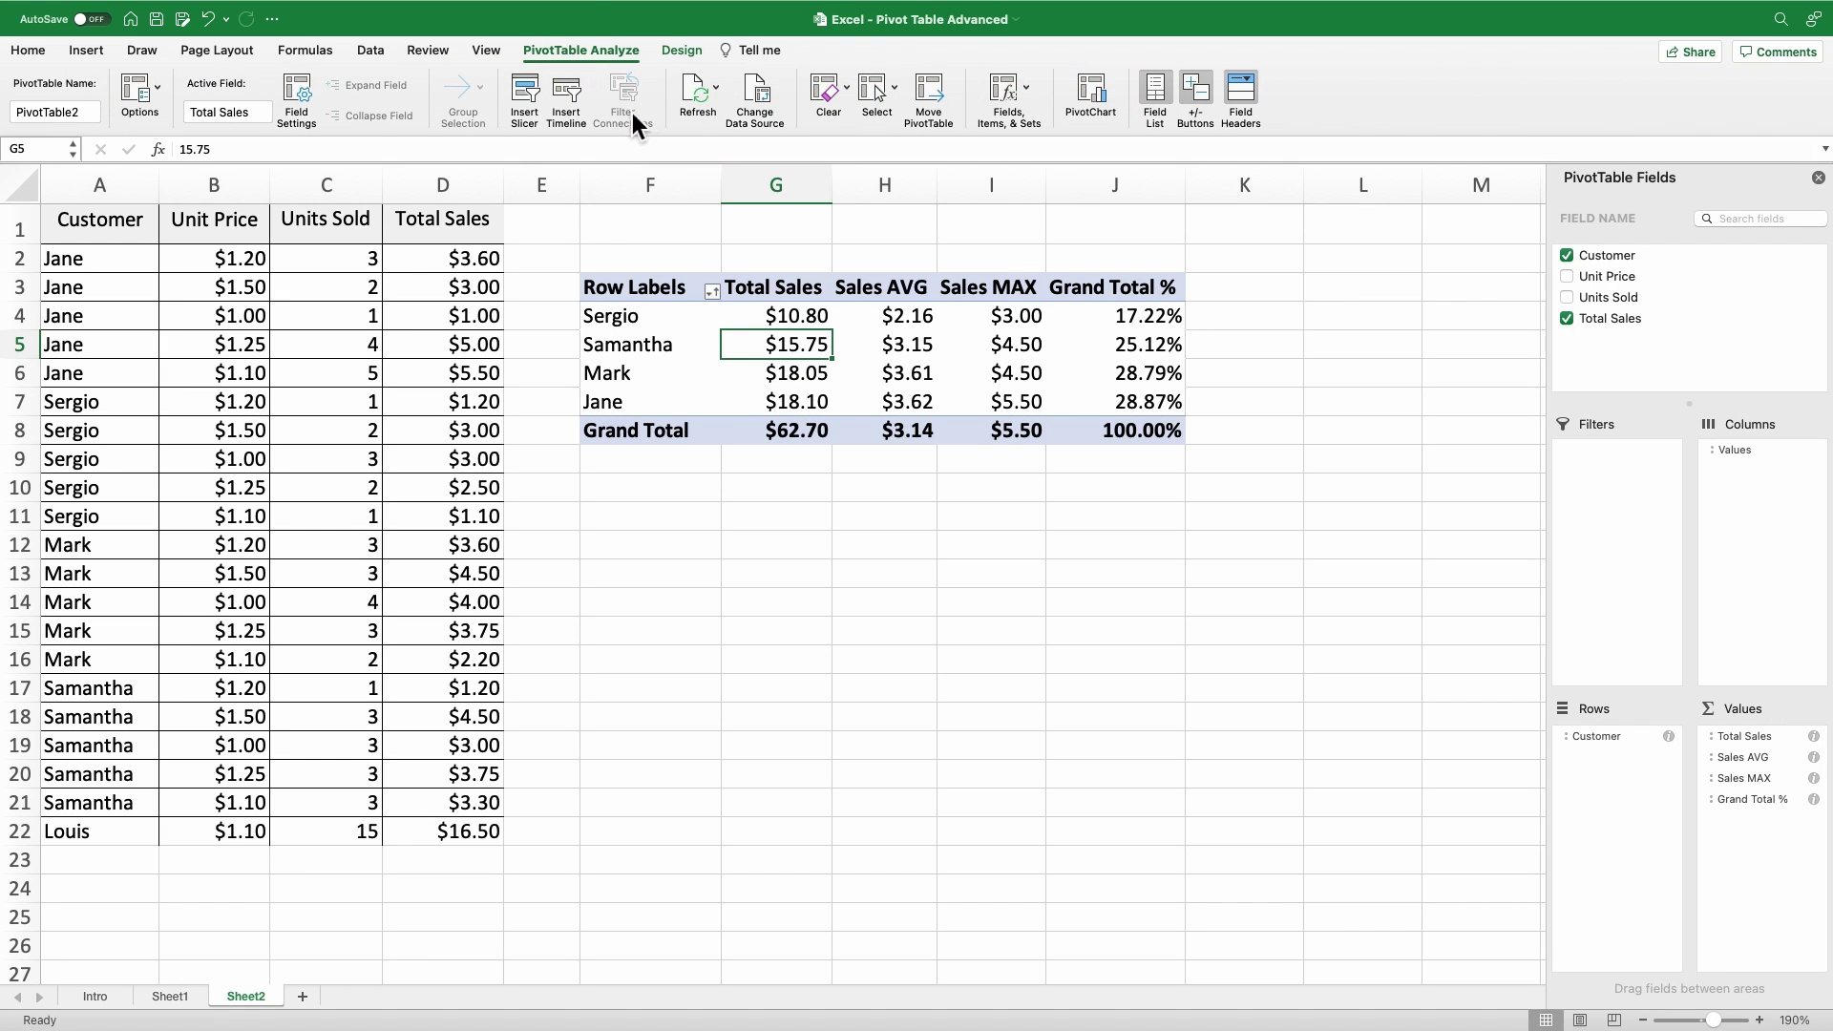
pyautogui.click(759, 91)
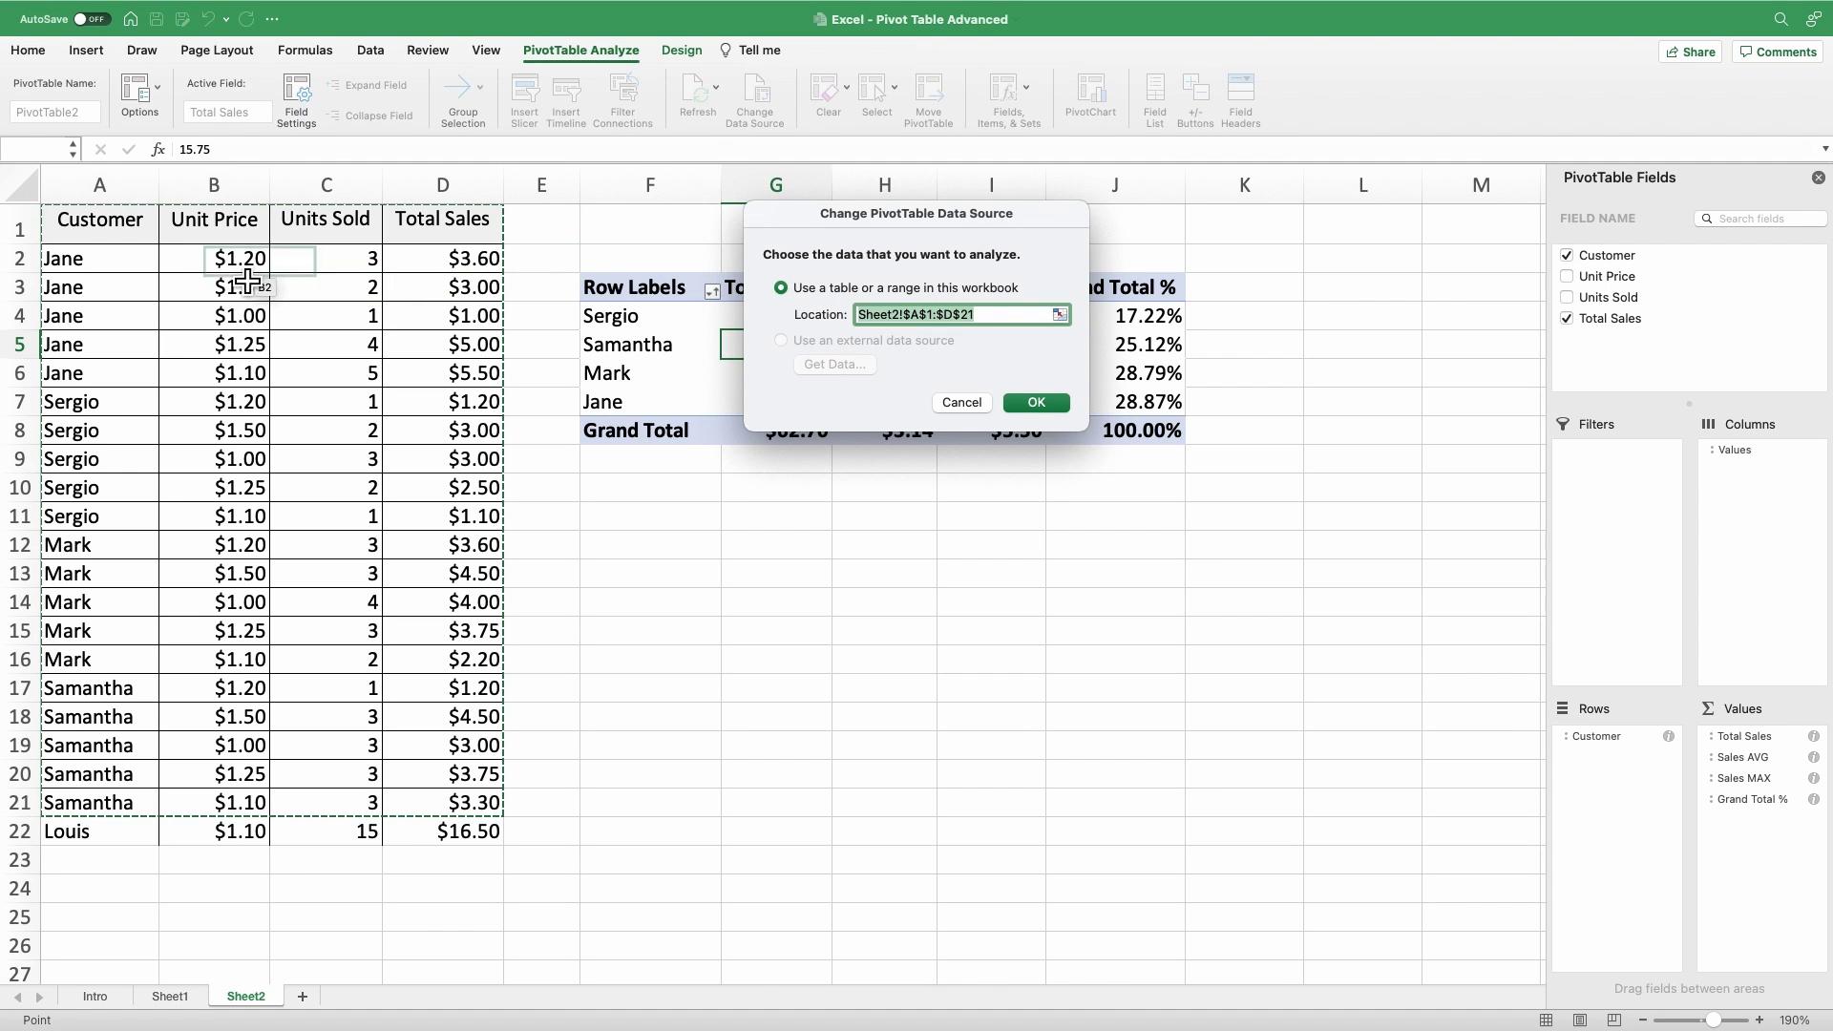
pyautogui.moveTo(101, 242); pyautogui.dragTo(423, 837)
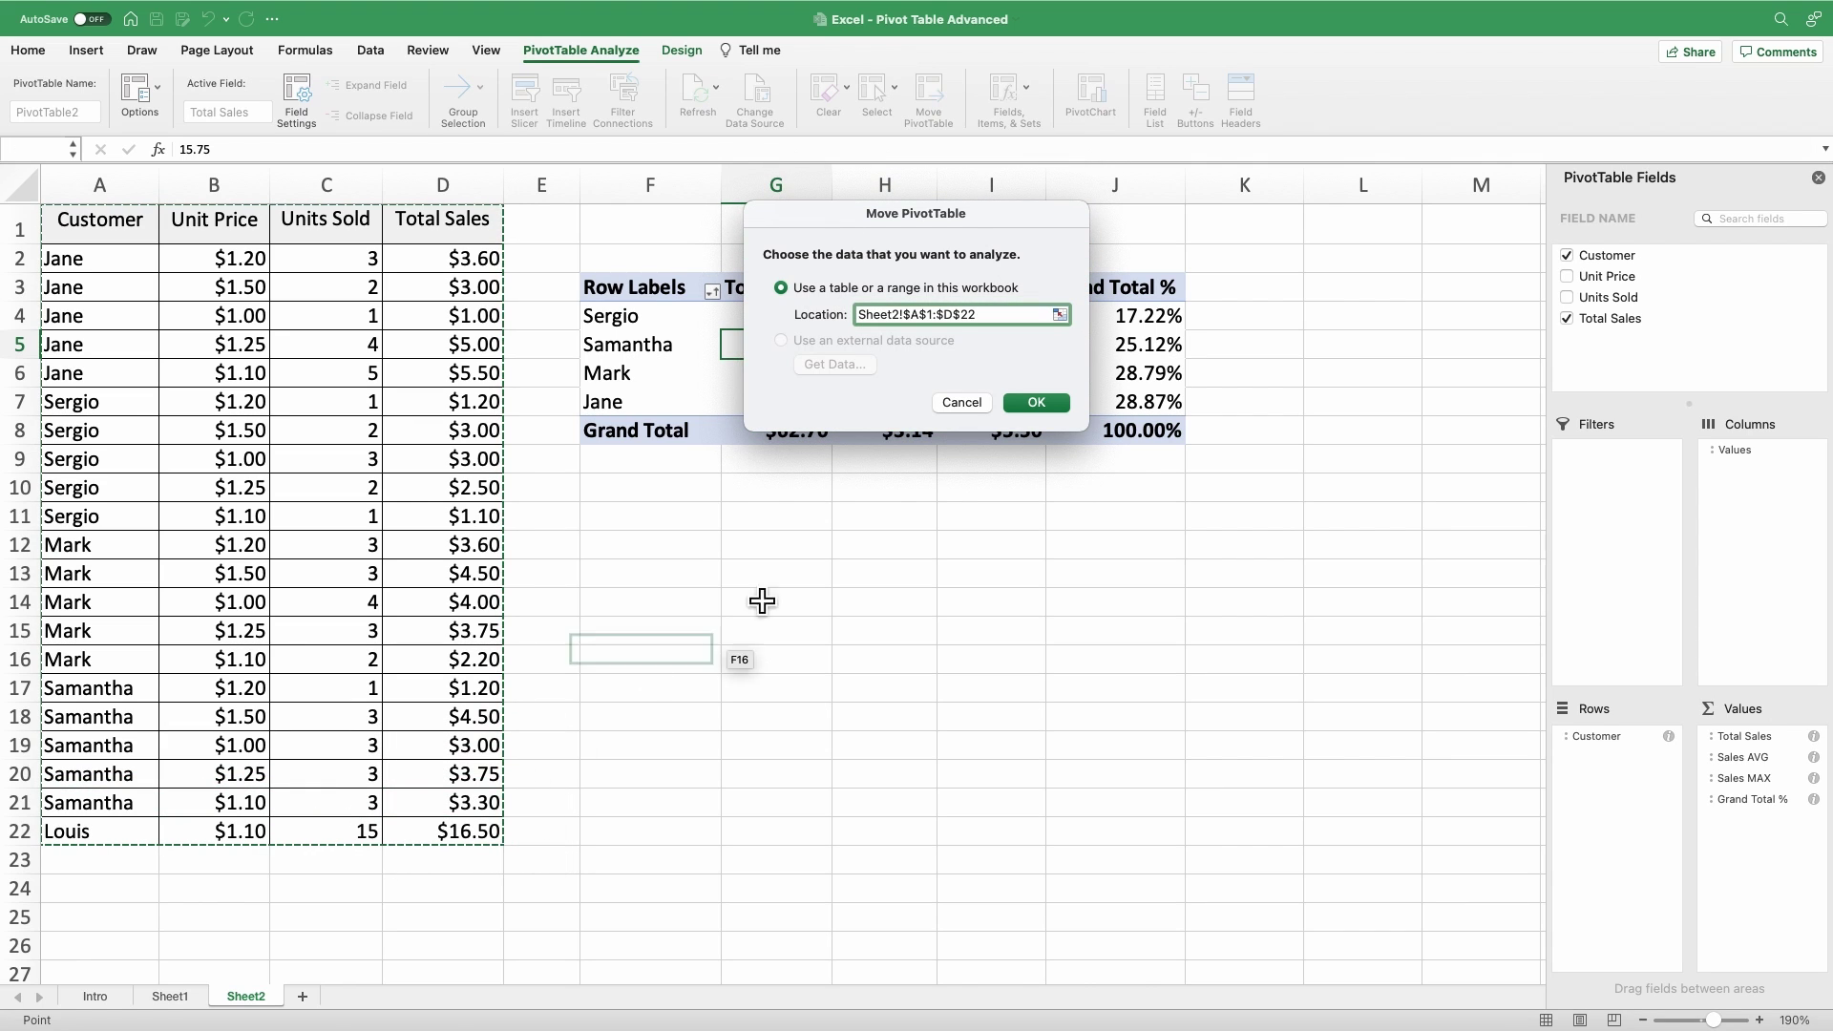
pyautogui.click(1035, 409)
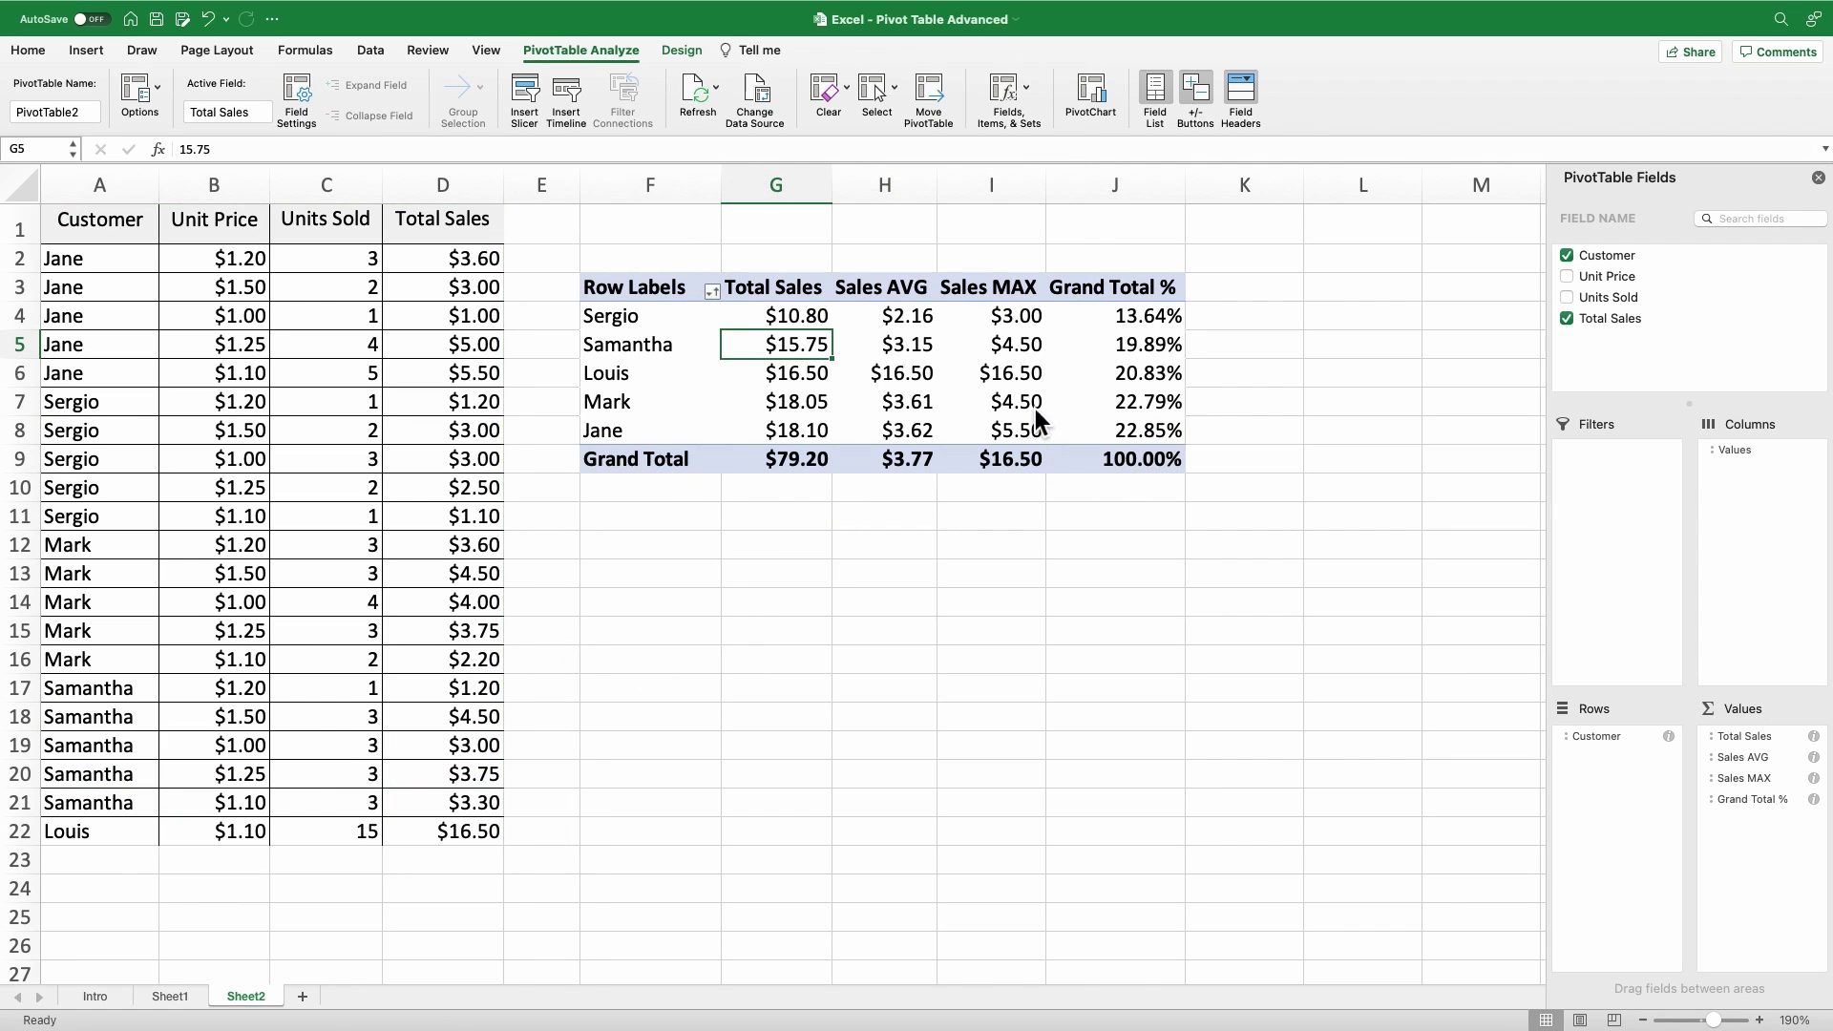
pyautogui.click(678, 383)
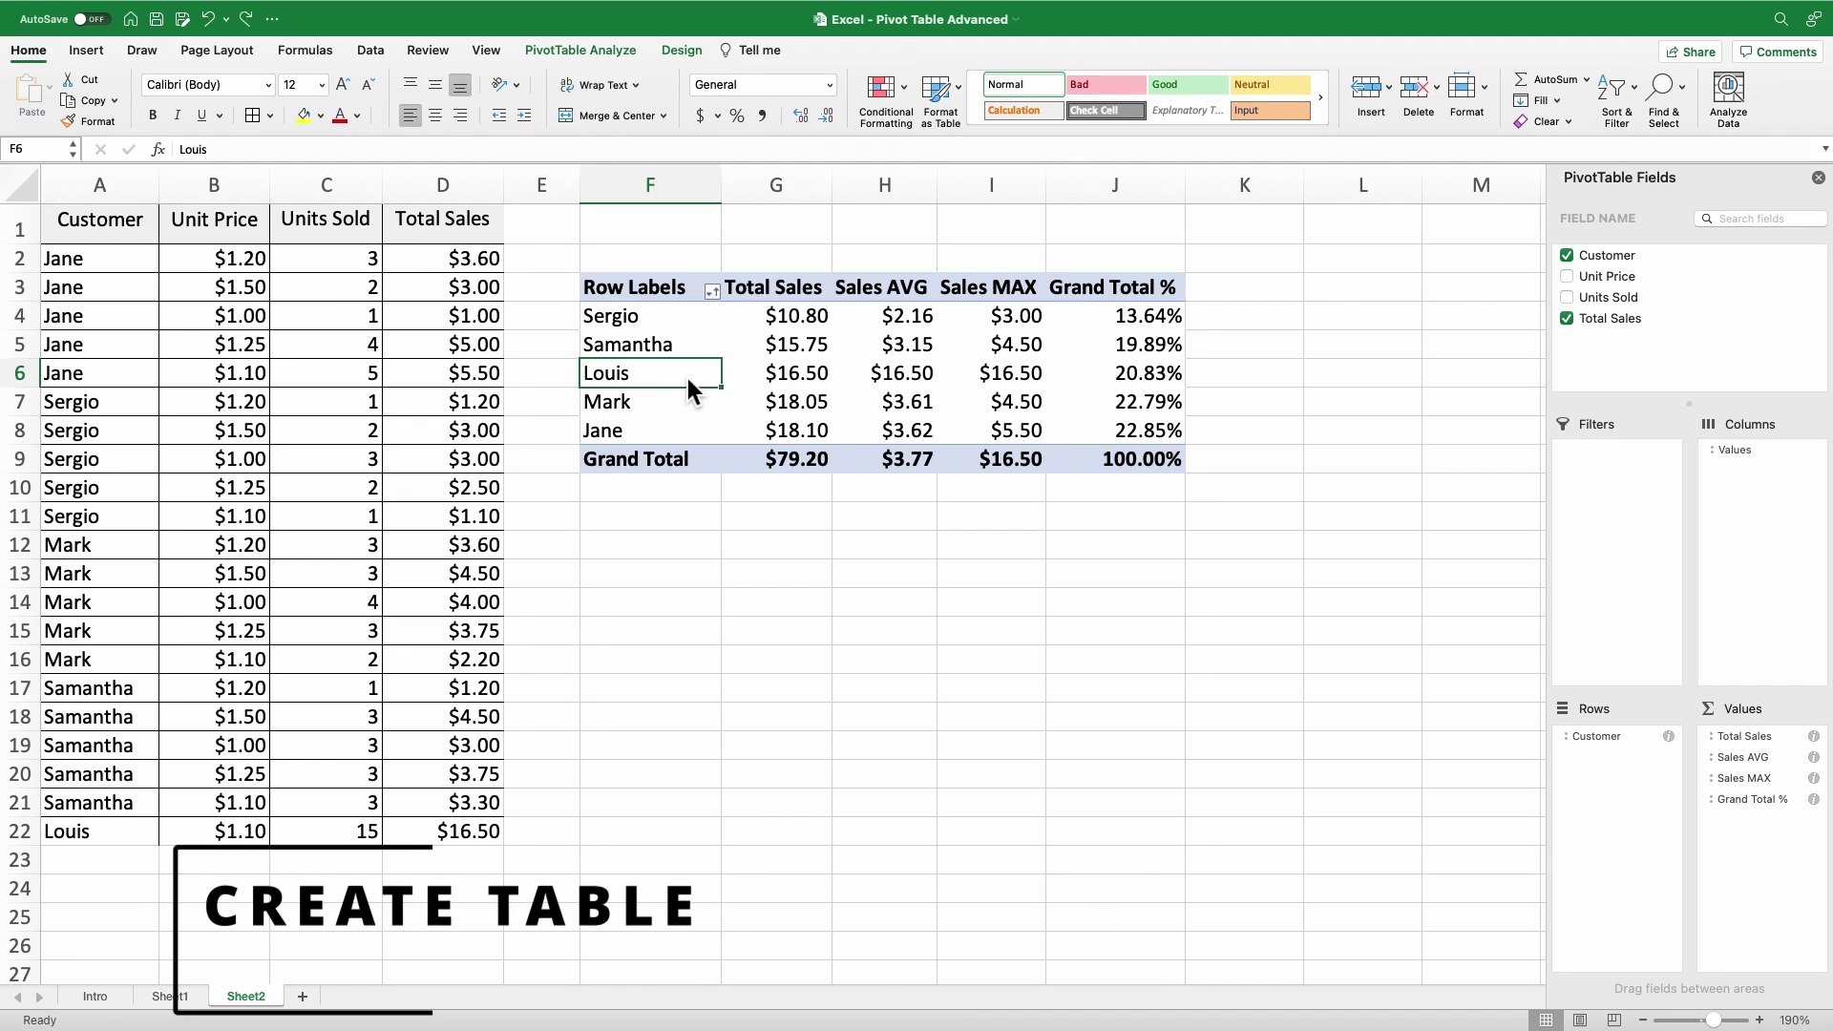
# - Convert the source data range $A$1:$D$22 into a table with headers
pyautogui.click(201, 472)
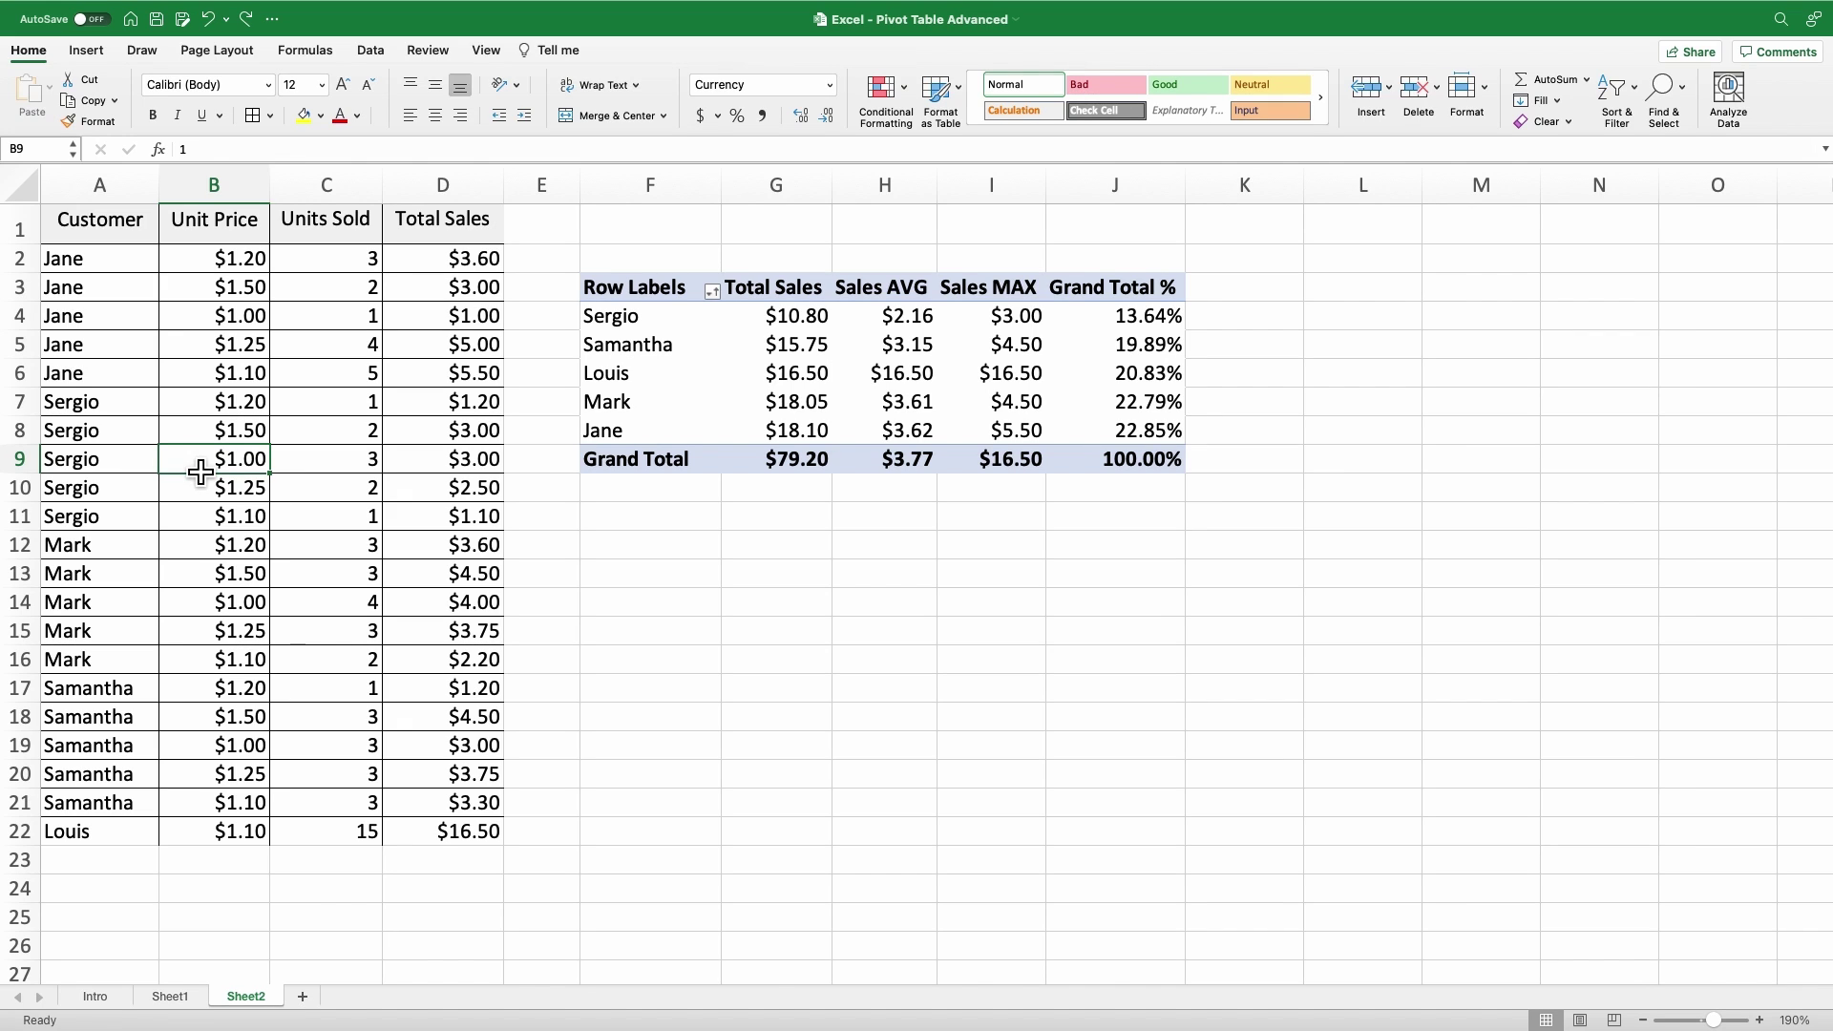
pyautogui.press('super+t')
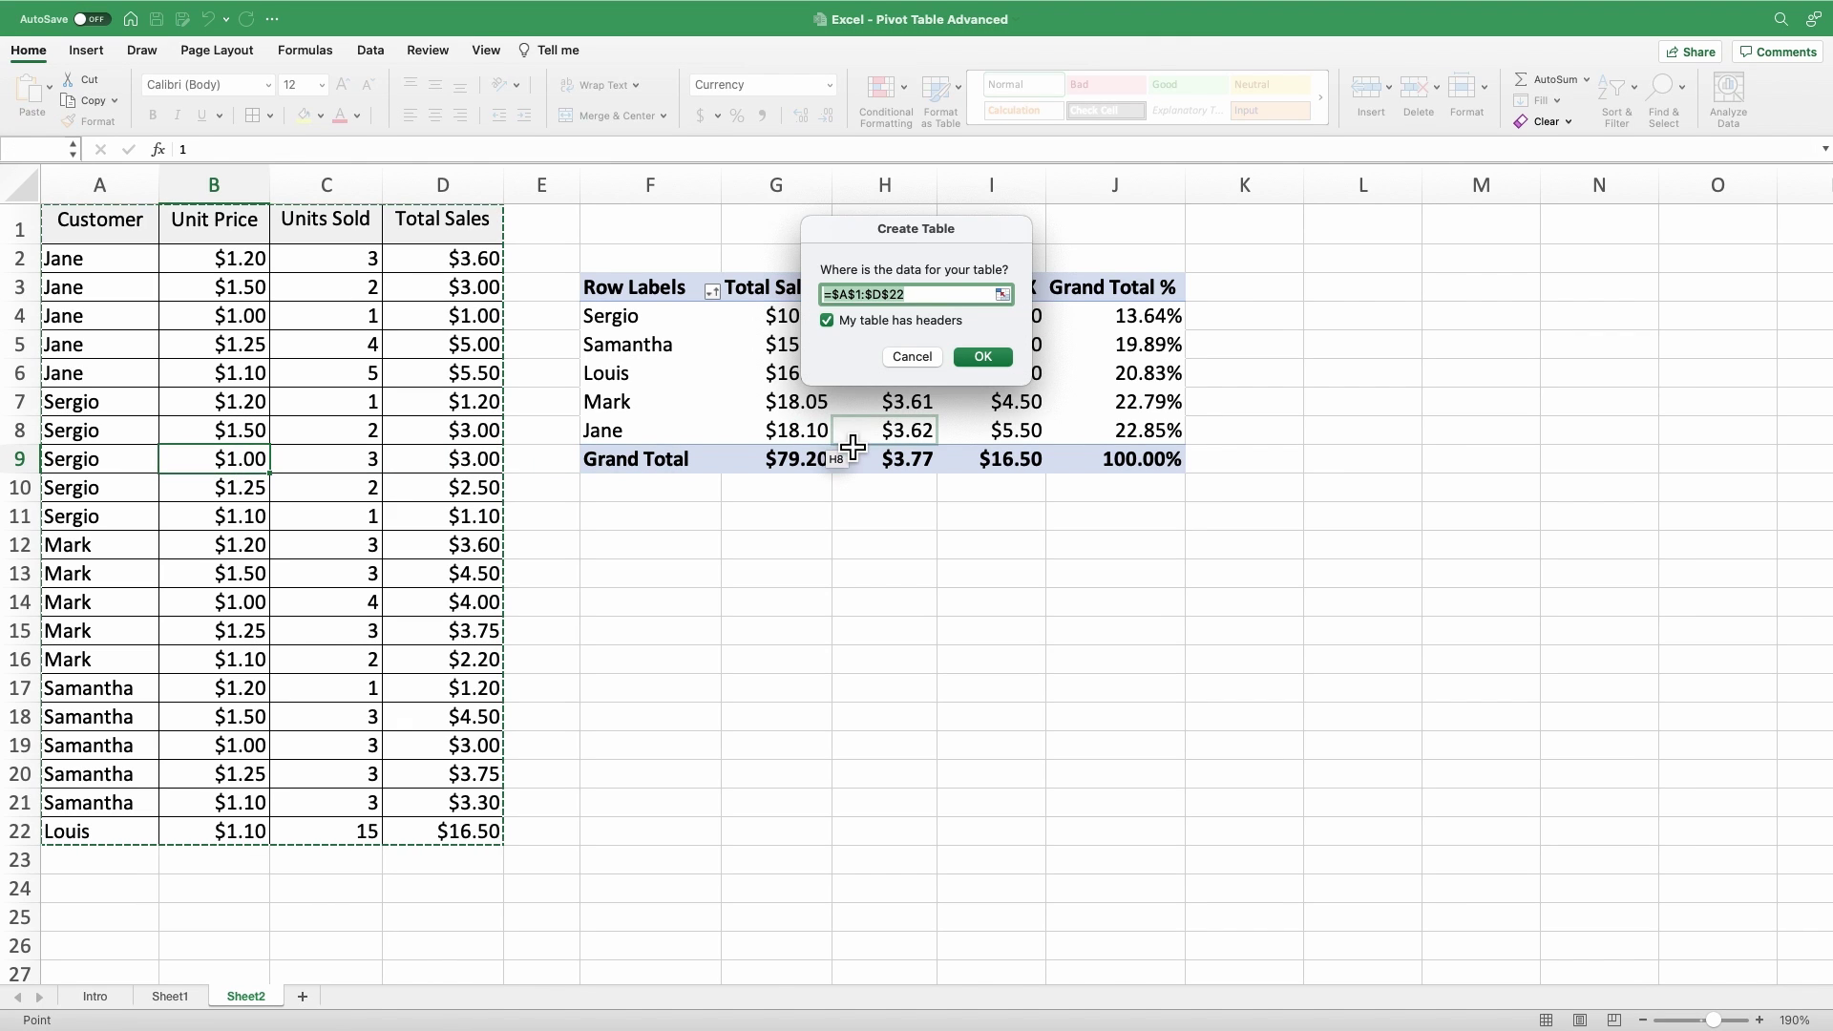
pyautogui.click(982, 357)
pyautogui.click(324, 505)
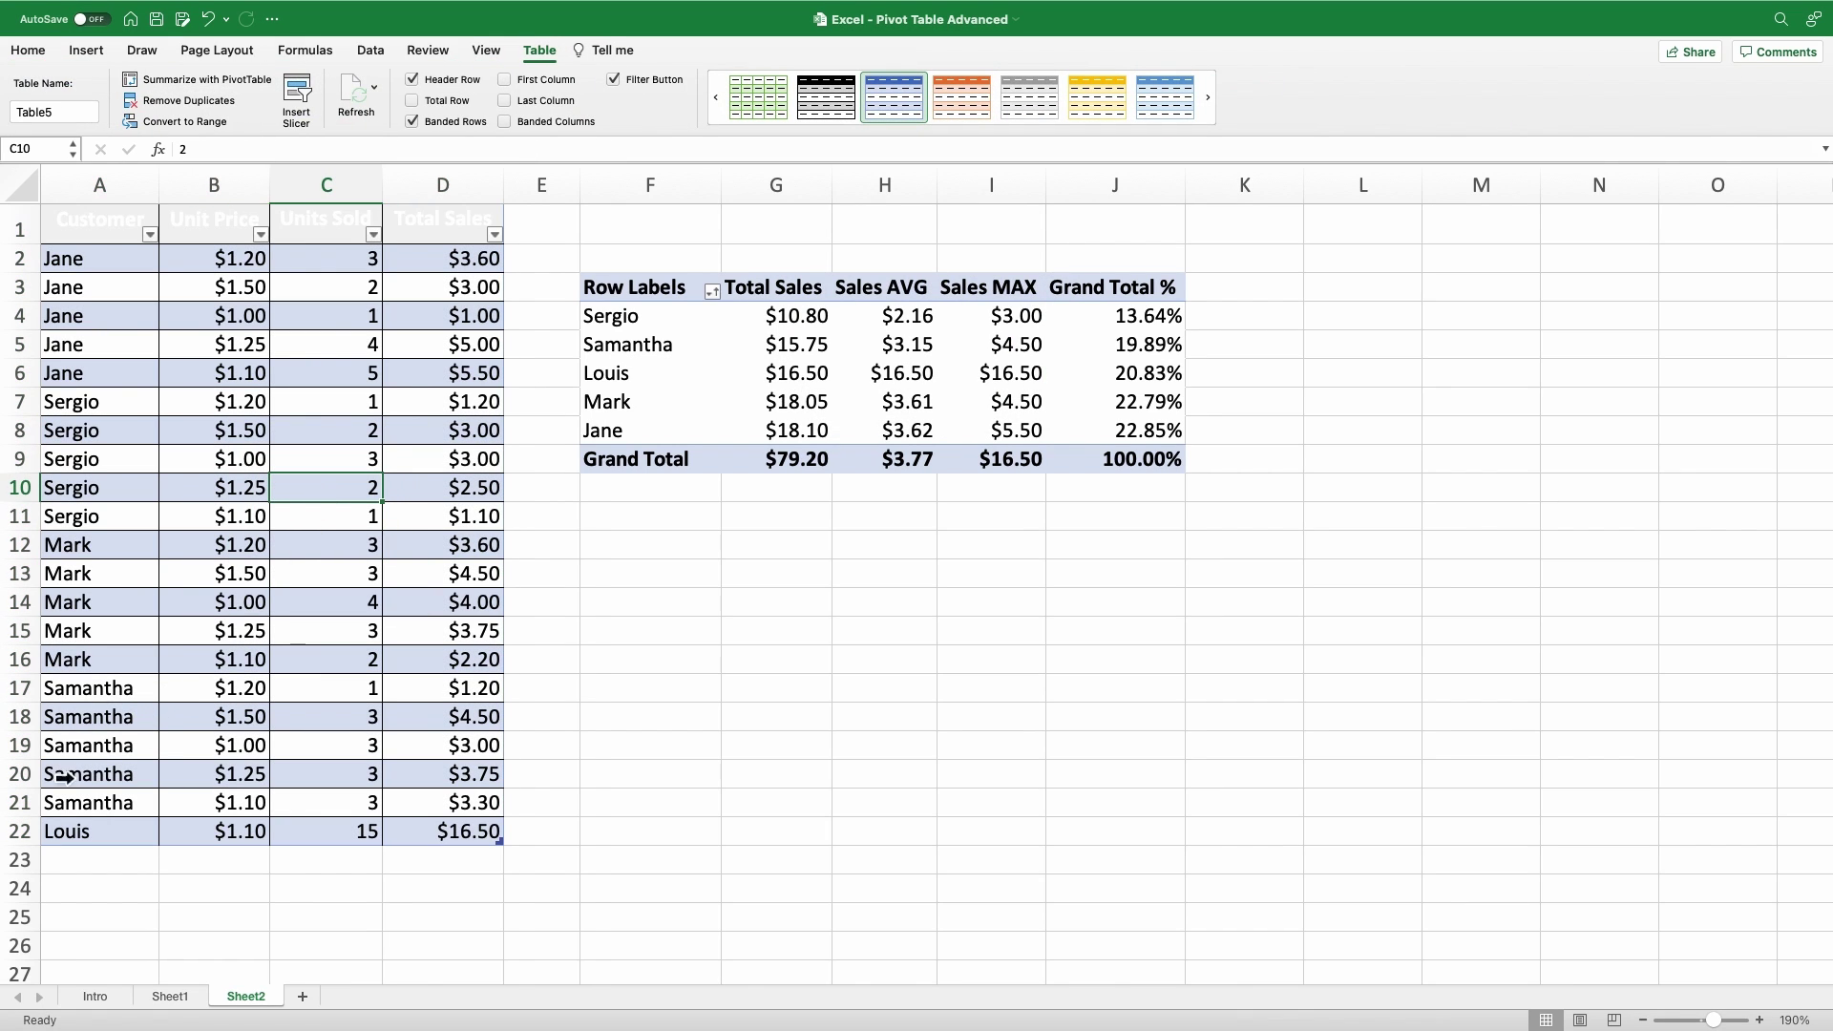
# - Add a record in row 23 of the source table with a new customer's name, unit price 1.10 and 25 units sold
pyautogui.click(111, 876)
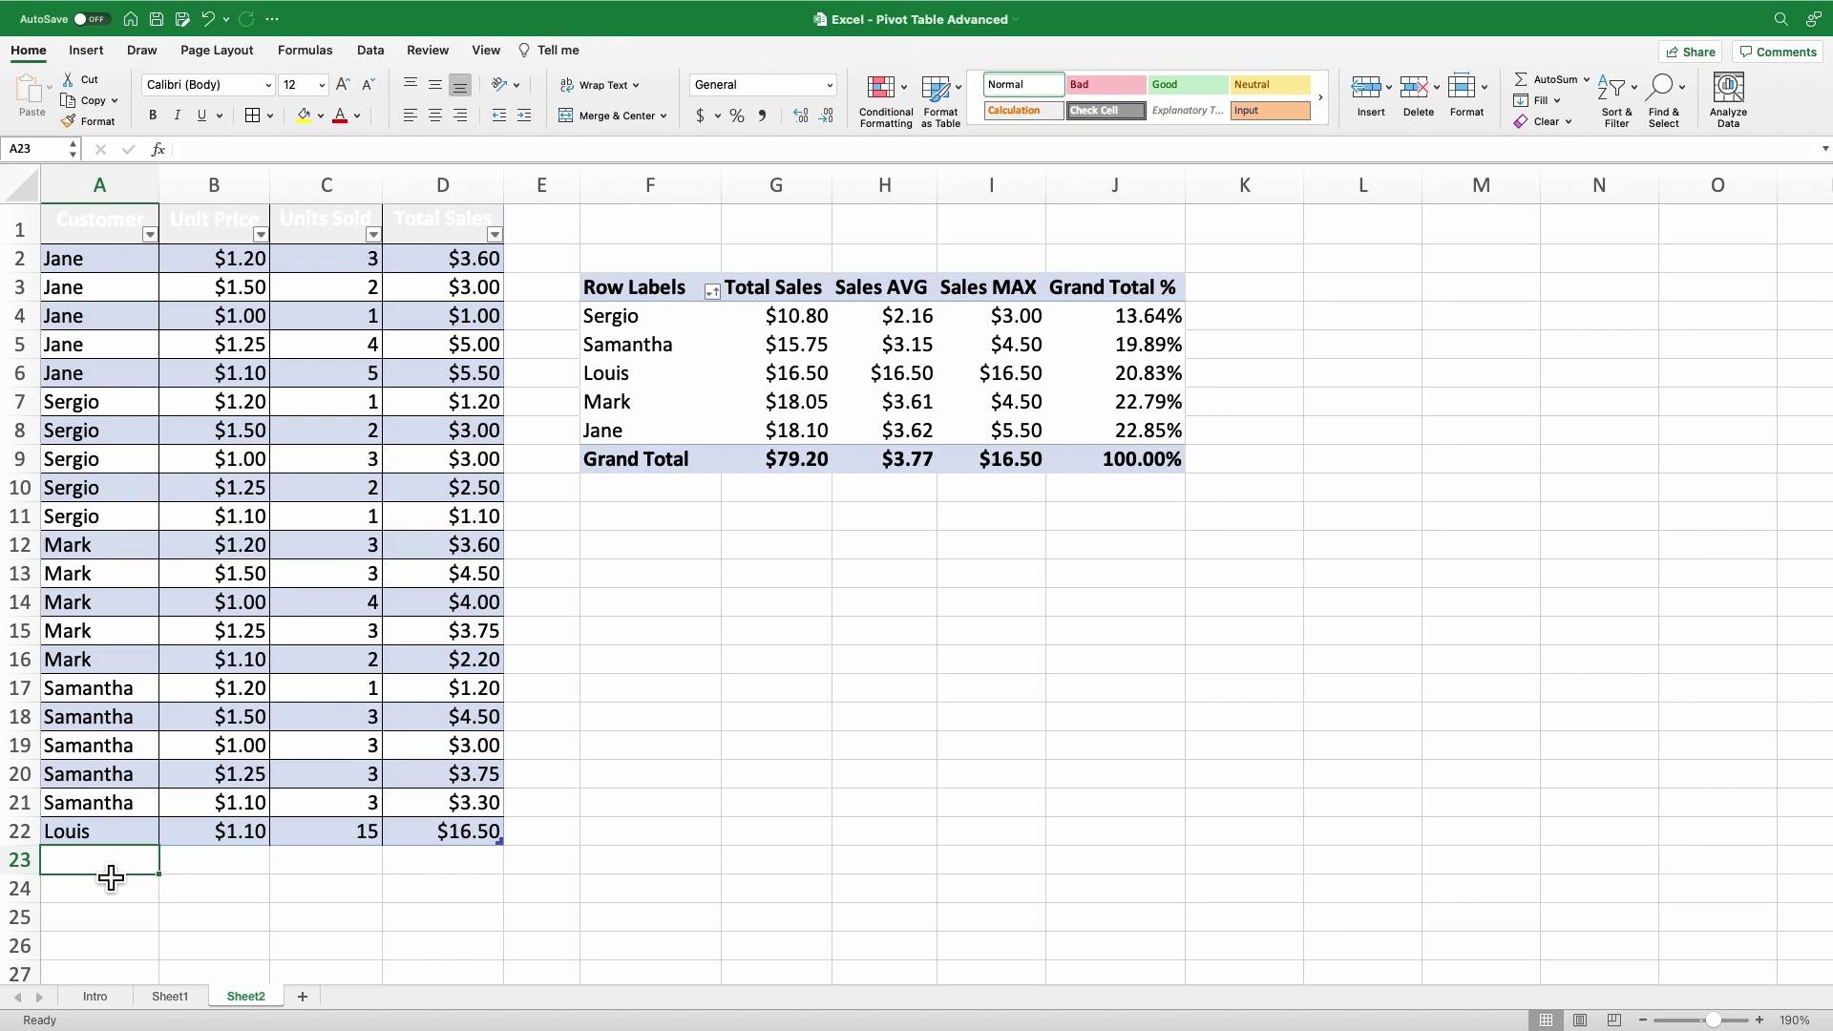
pyautogui.write('Betty')
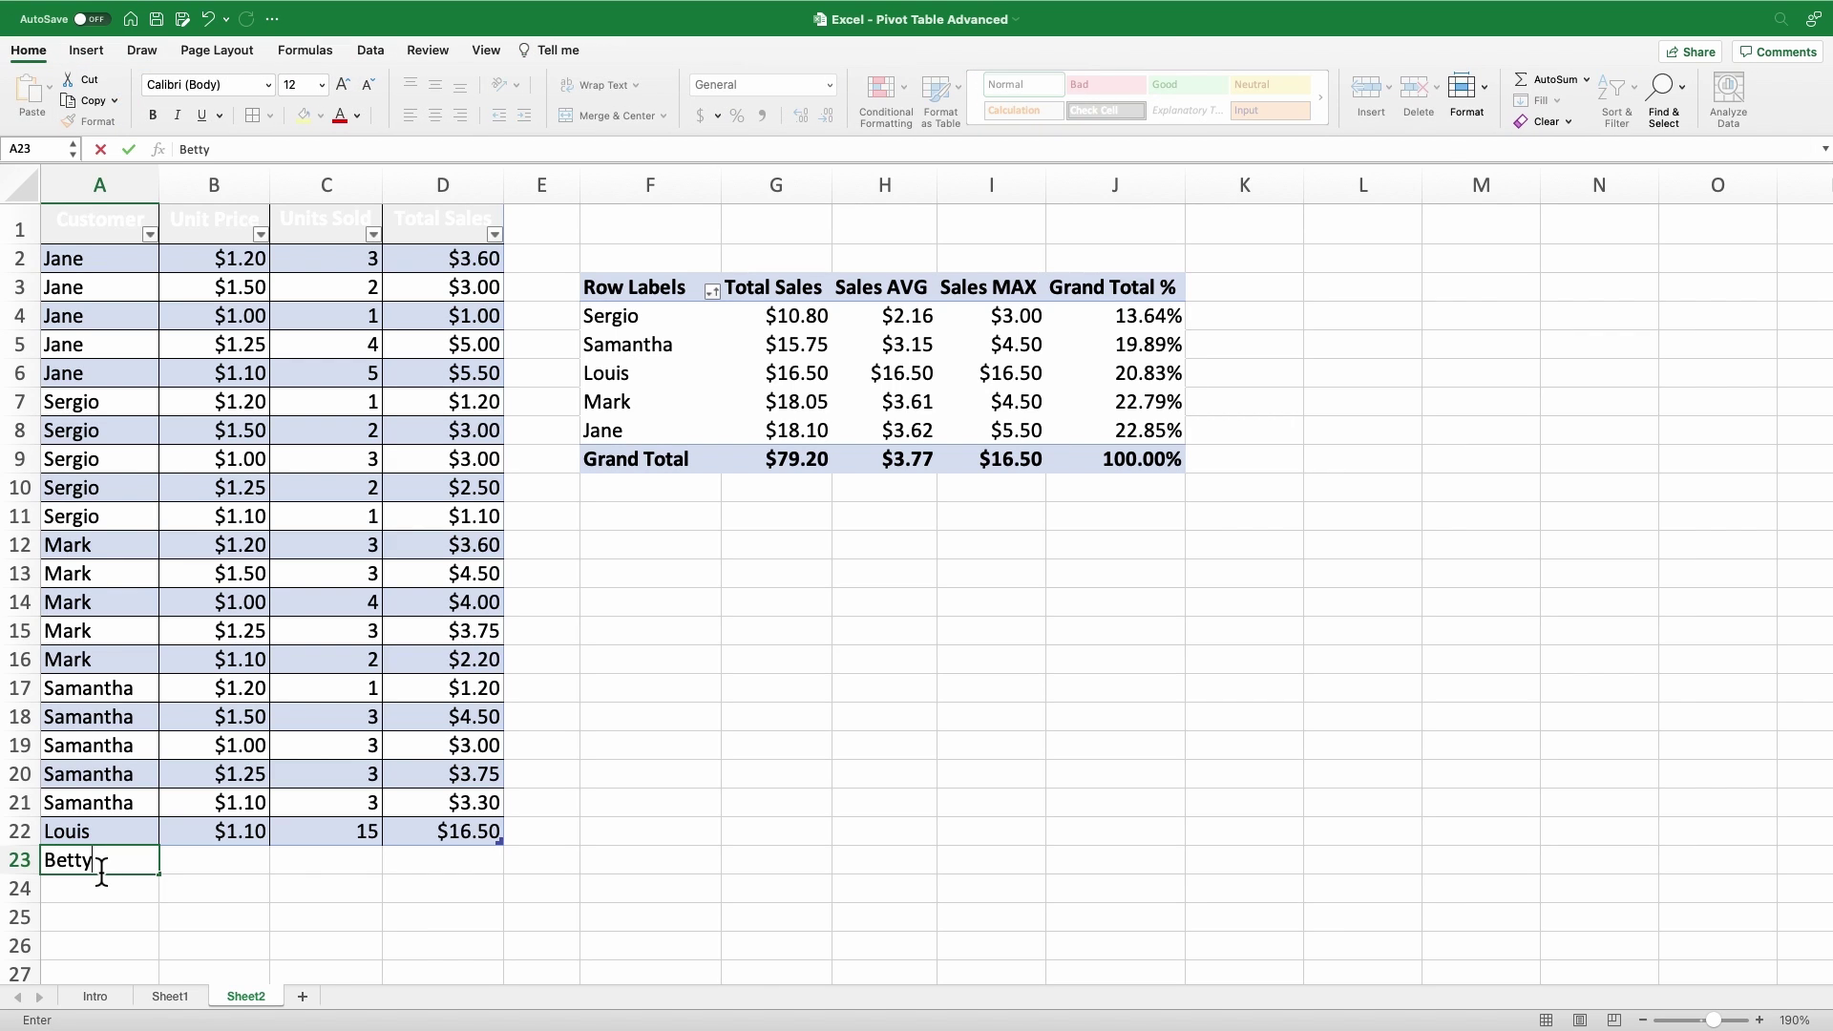
pyautogui.press('Tab')
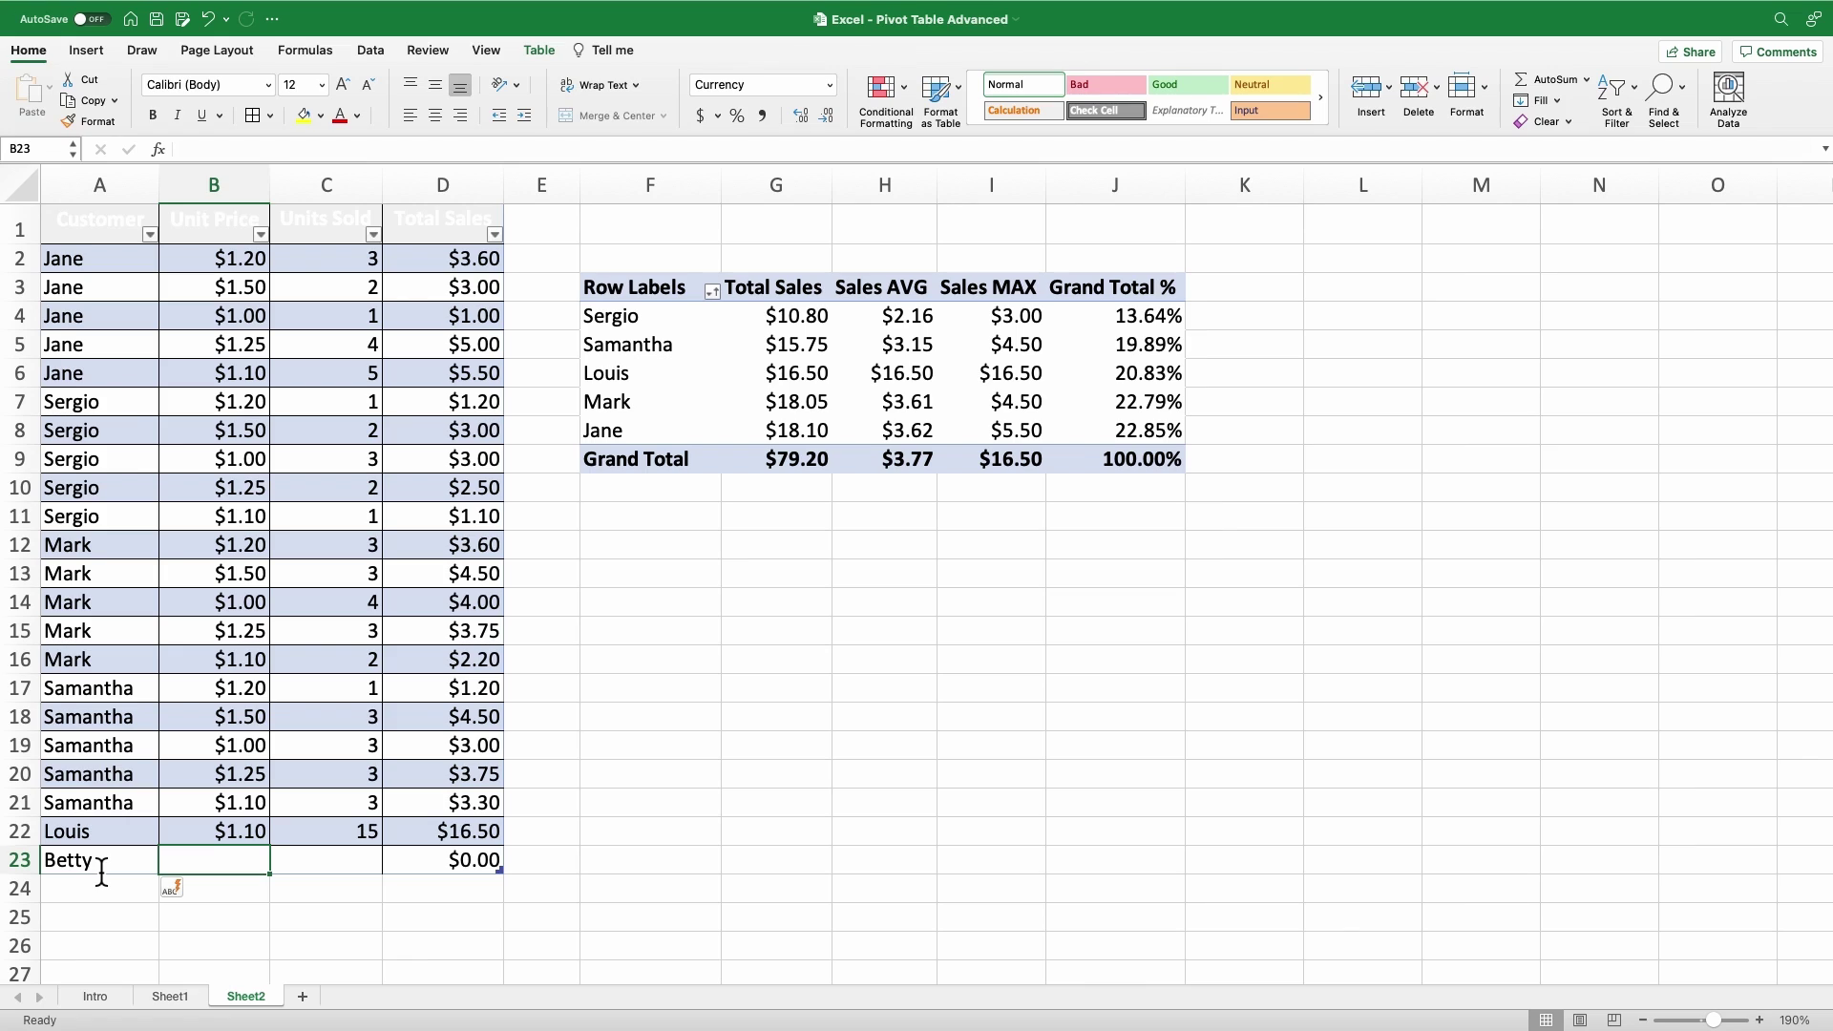
pyautogui.write('1.1')
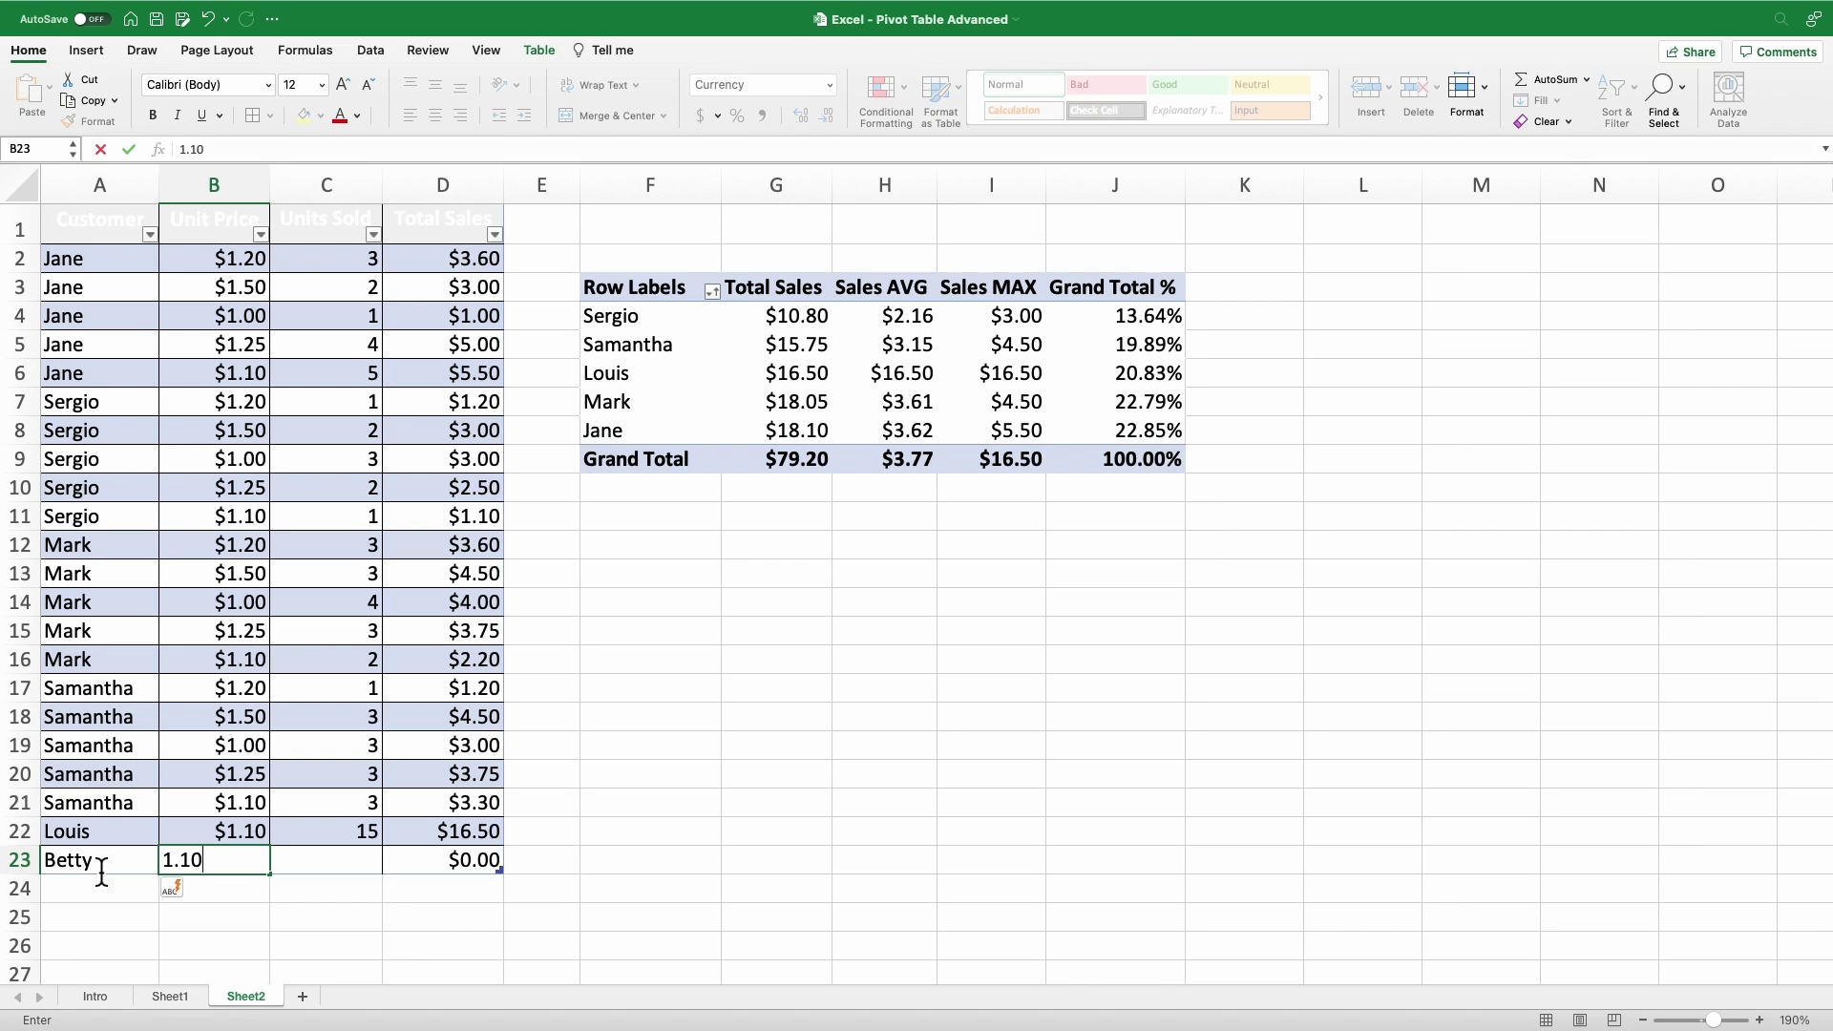
pyautogui.write('0')
pyautogui.press('Tab')
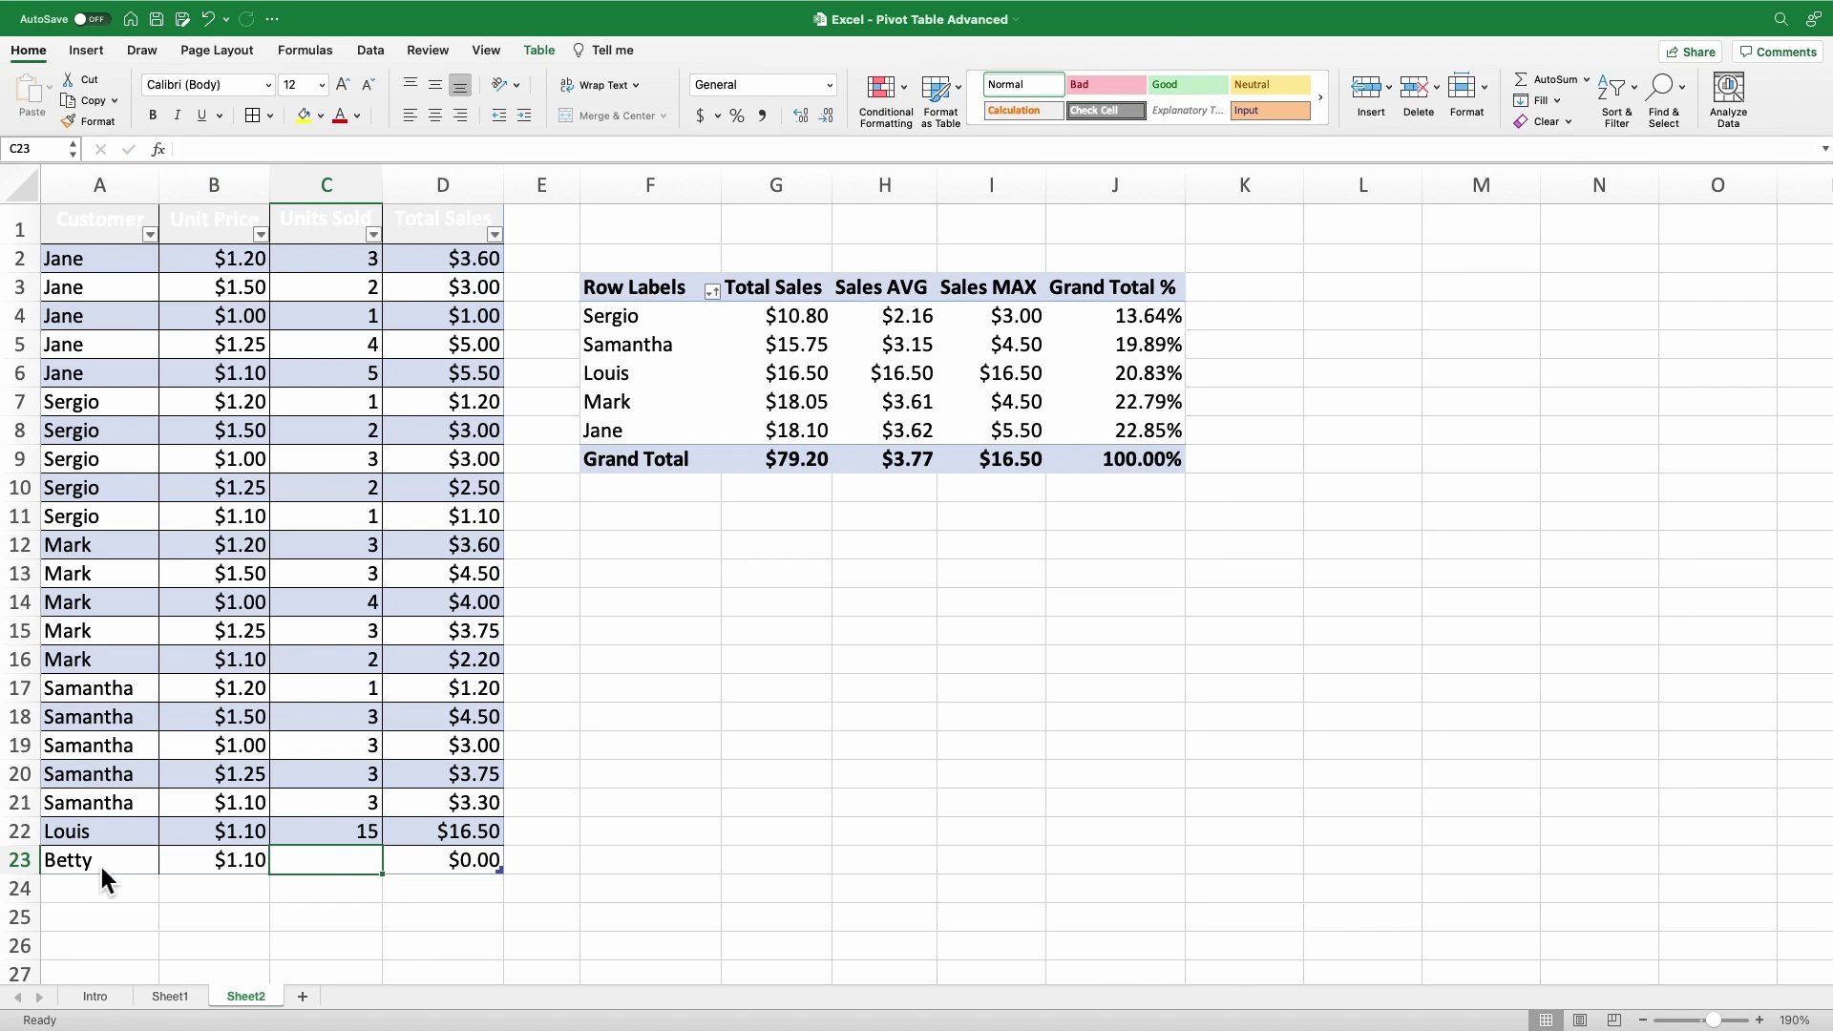
pyautogui.write('25')
pyautogui.press('Tab')
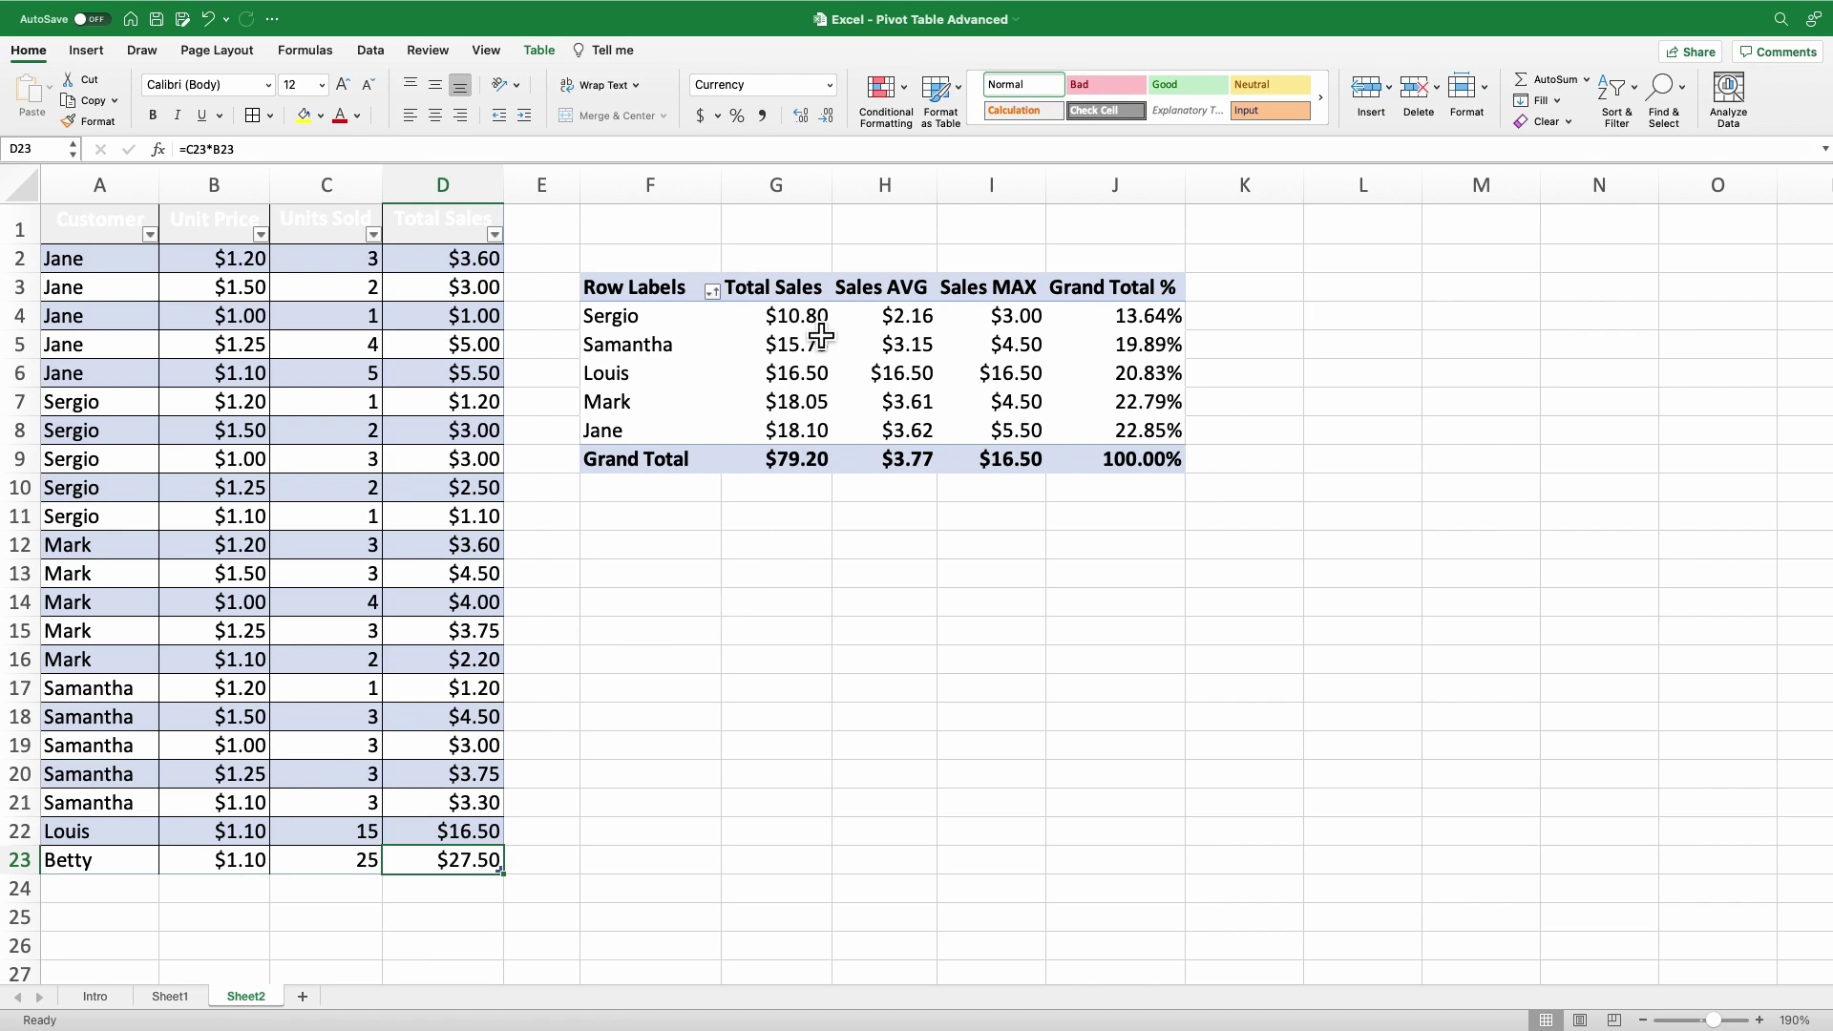
# - Refresh all data so the pivot table includes the customer added in row 23 of the source table
pyautogui.click(809, 381)
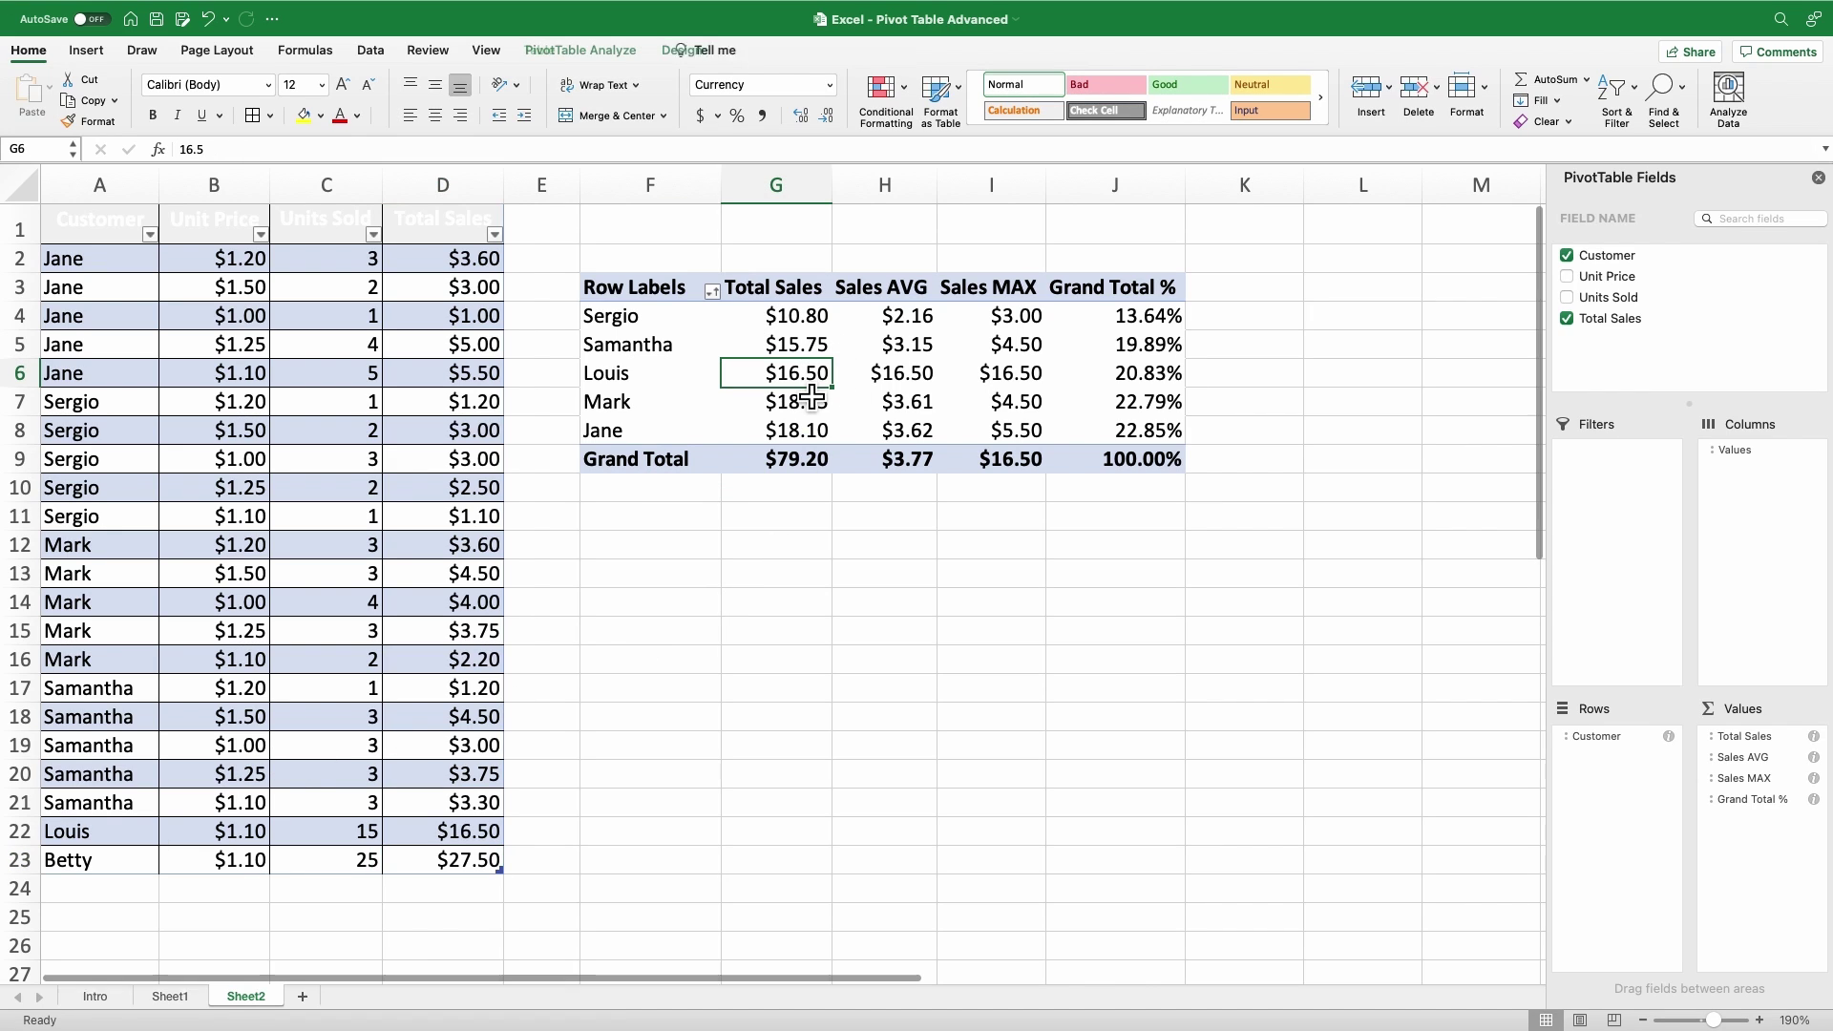
pyautogui.click(372, 50)
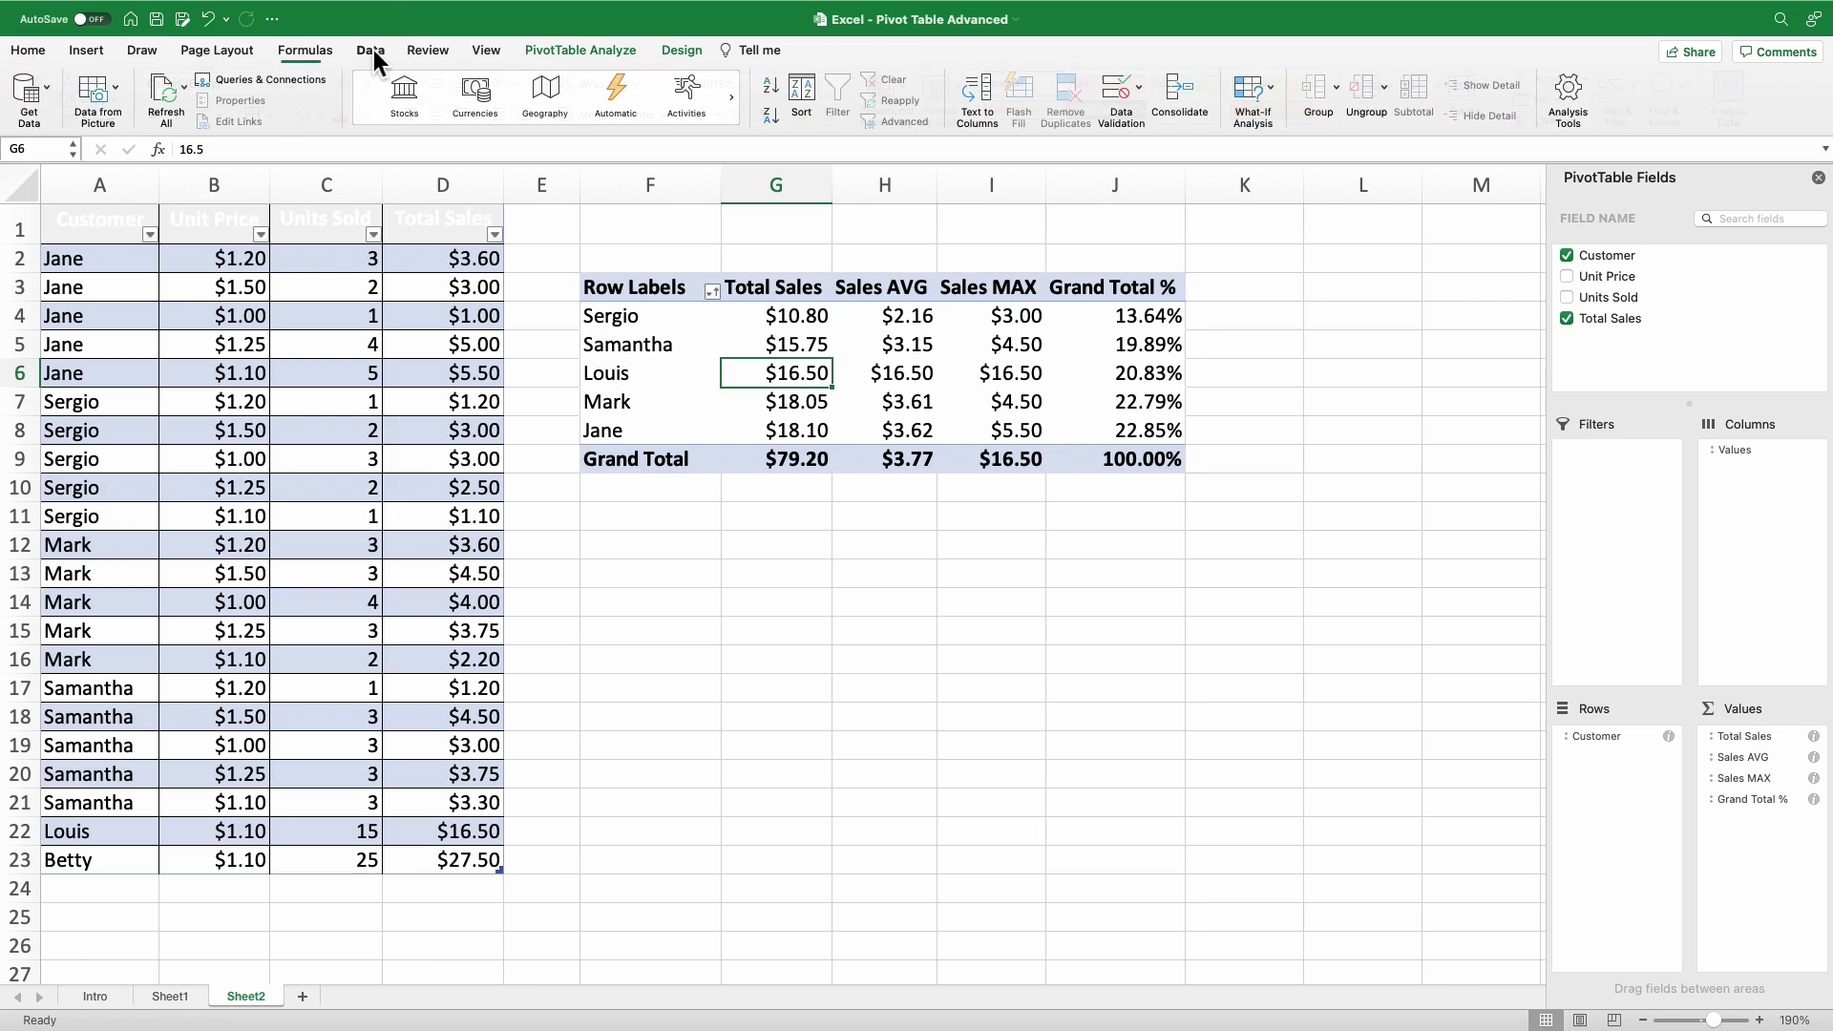
pyautogui.click(168, 95)
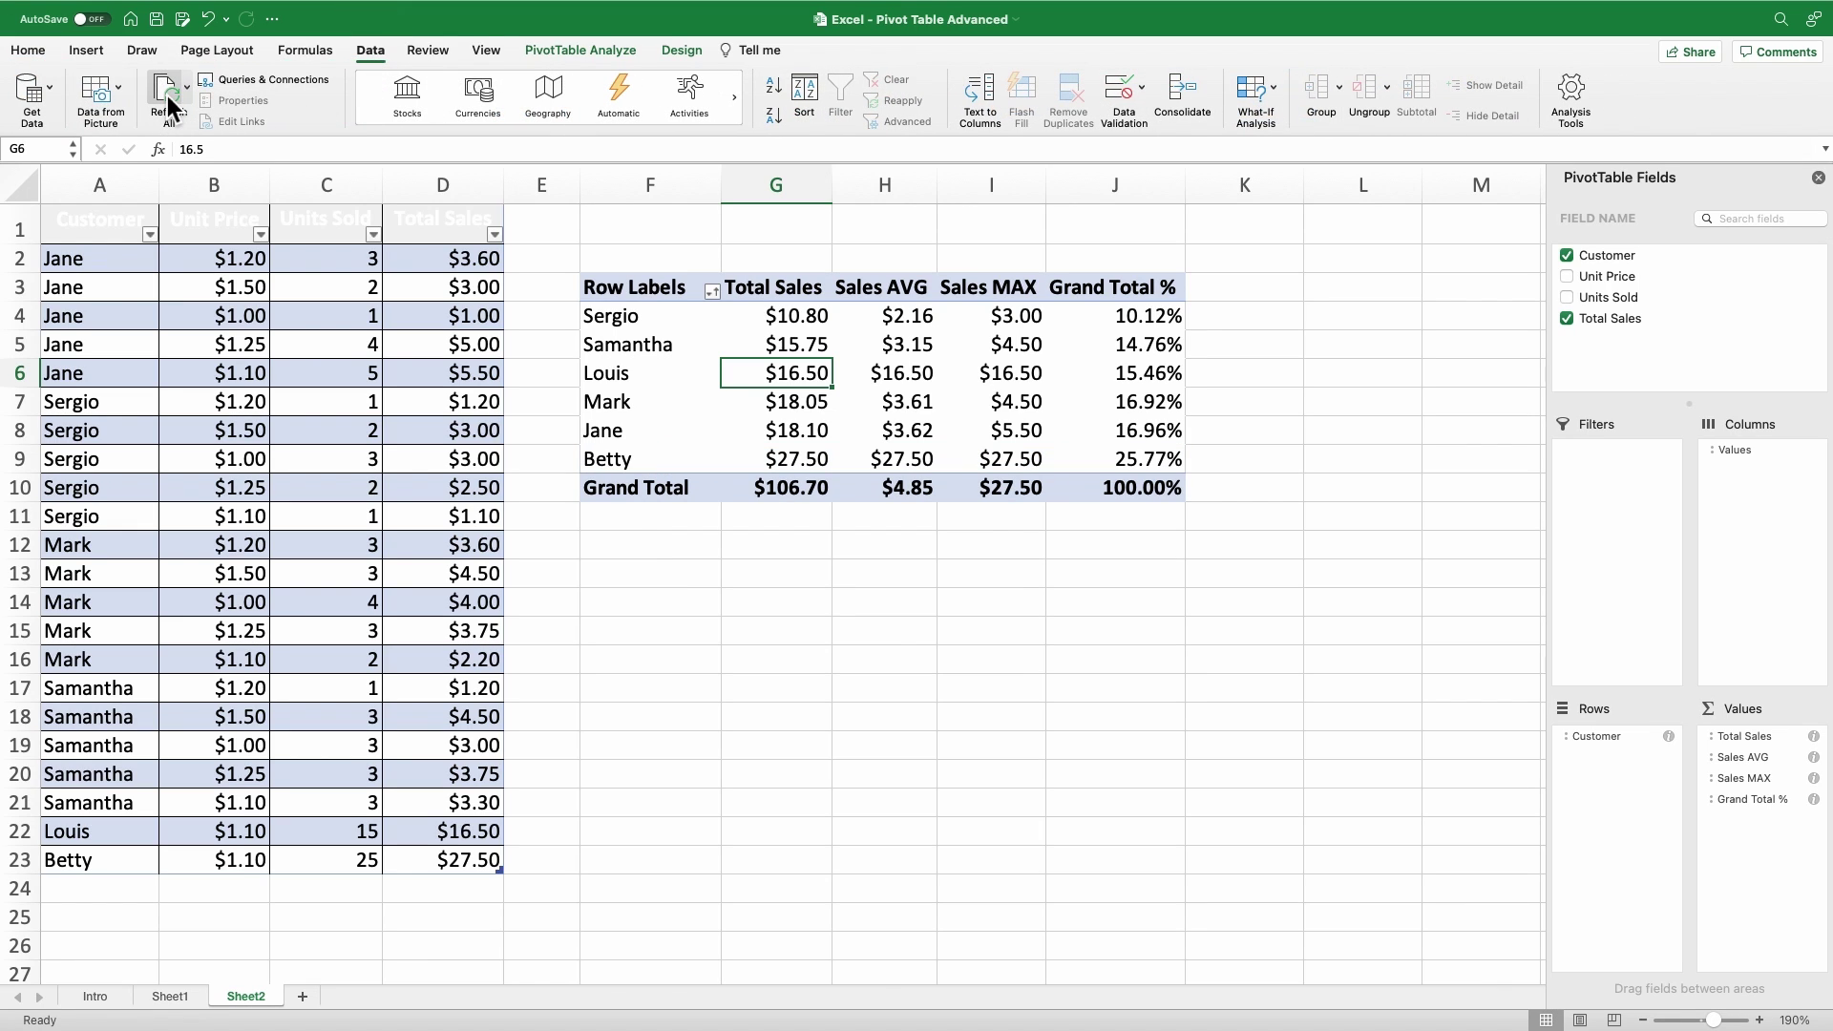
pyautogui.click(800, 467)
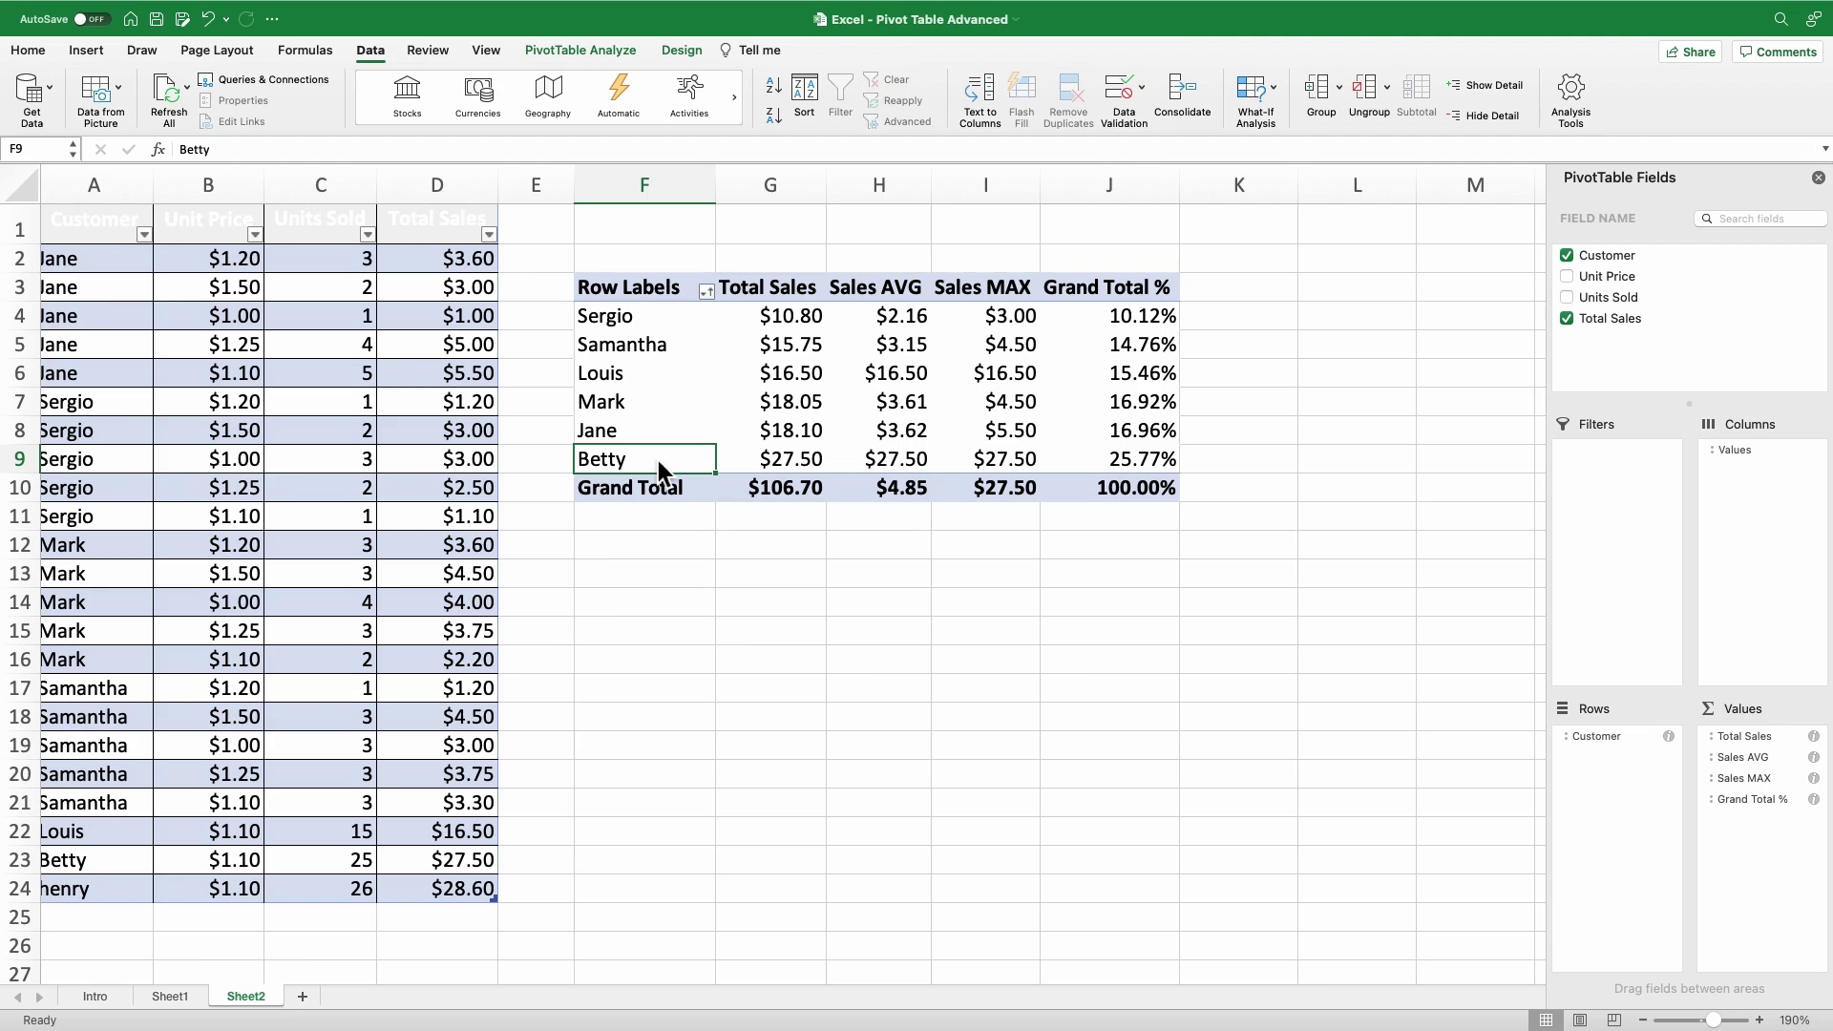
pyautogui.click(661, 435)
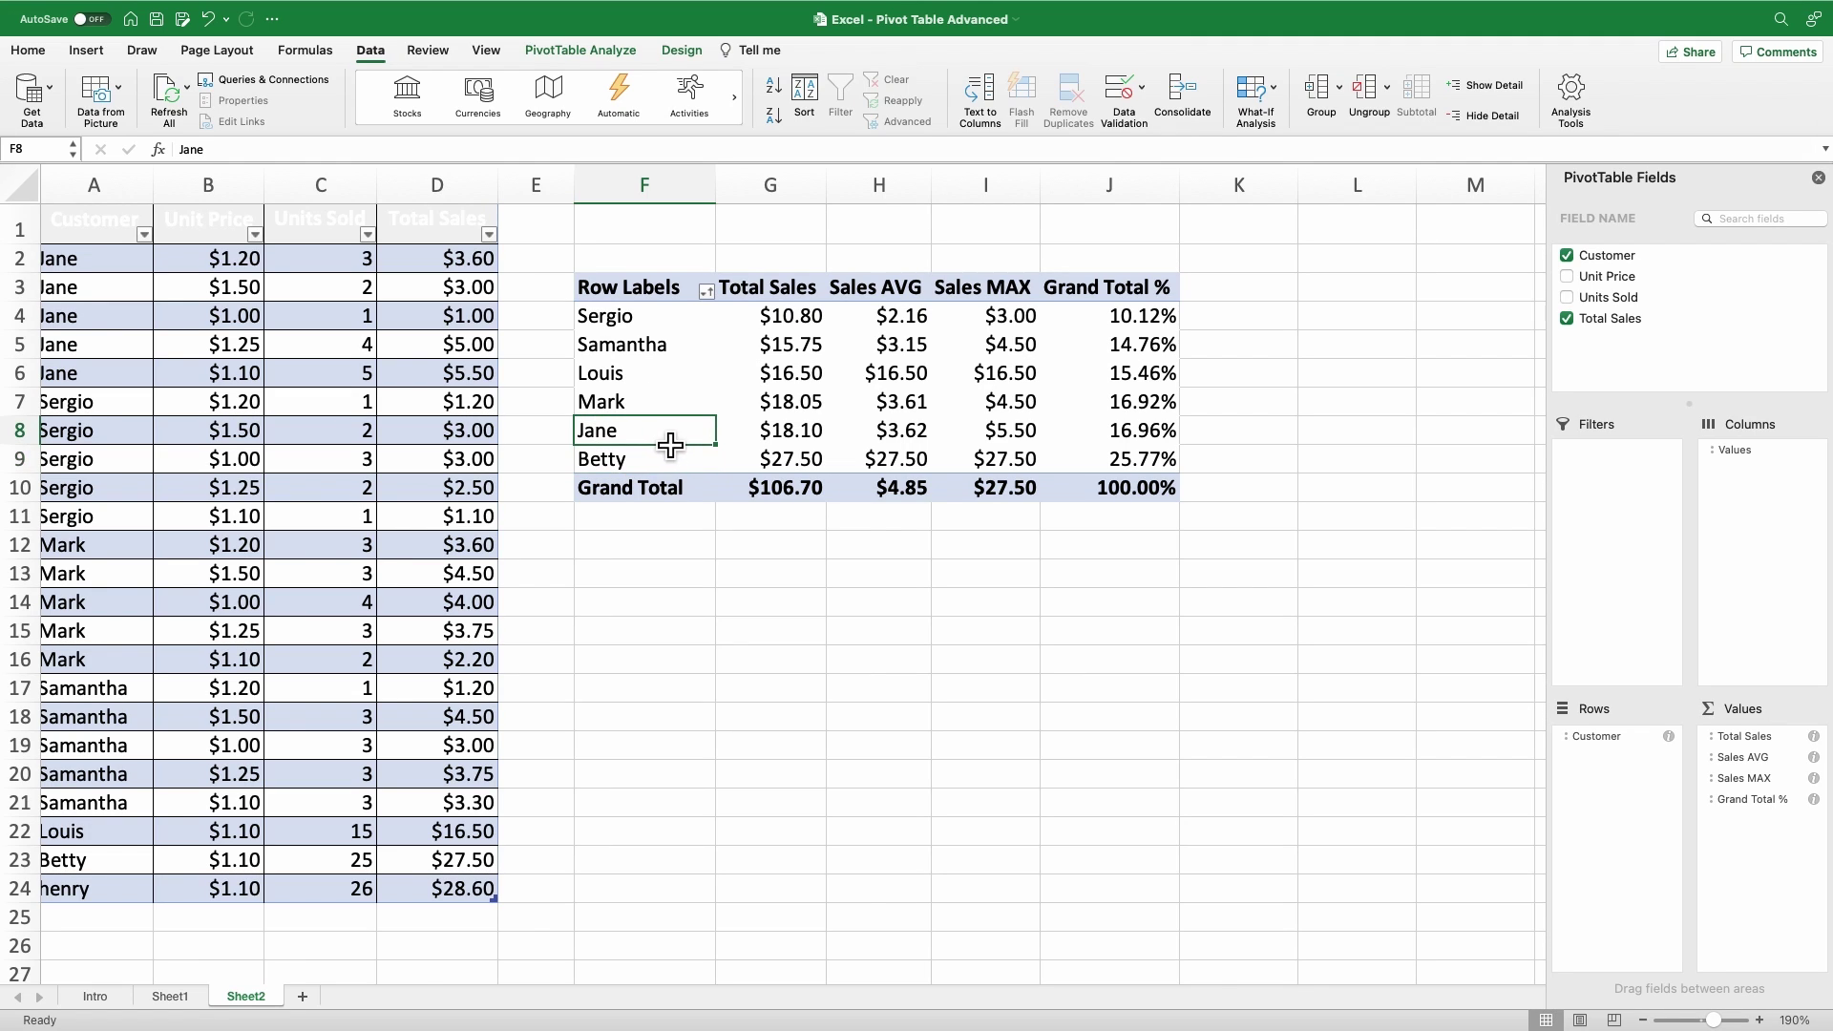
pyautogui.rightClick(662, 434)
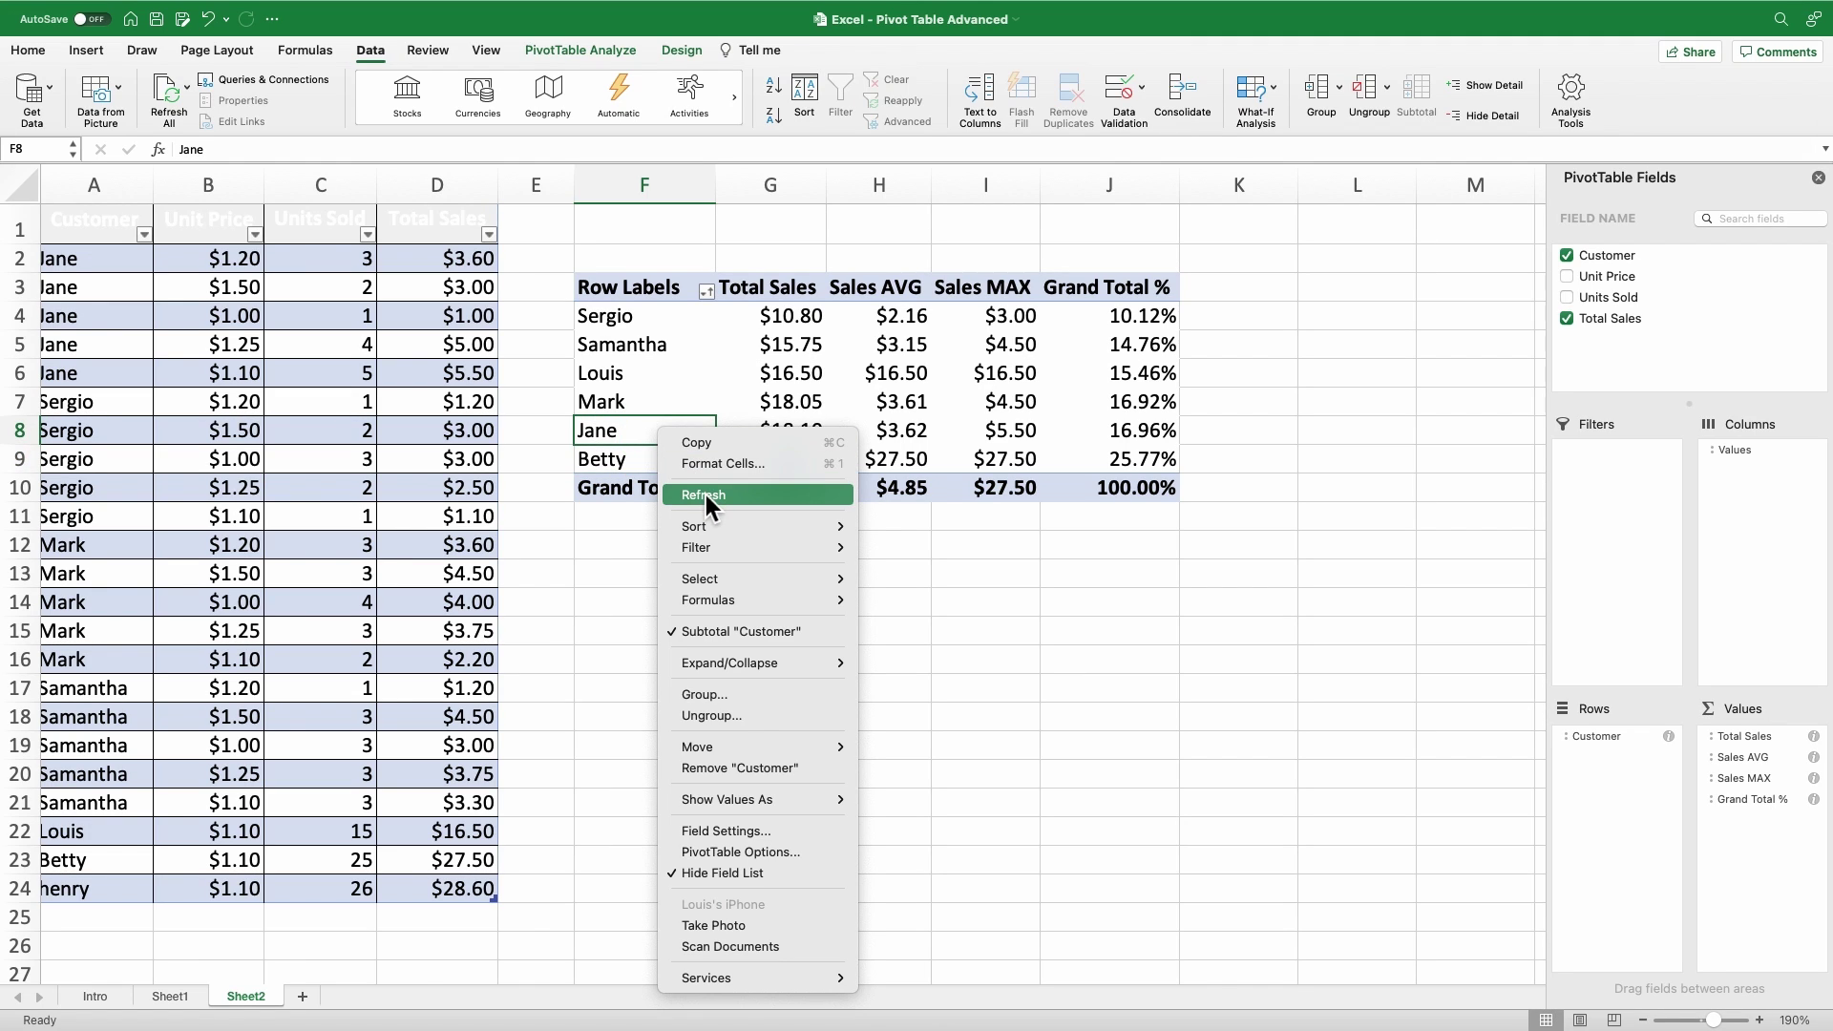
pyautogui.click(616, 428)
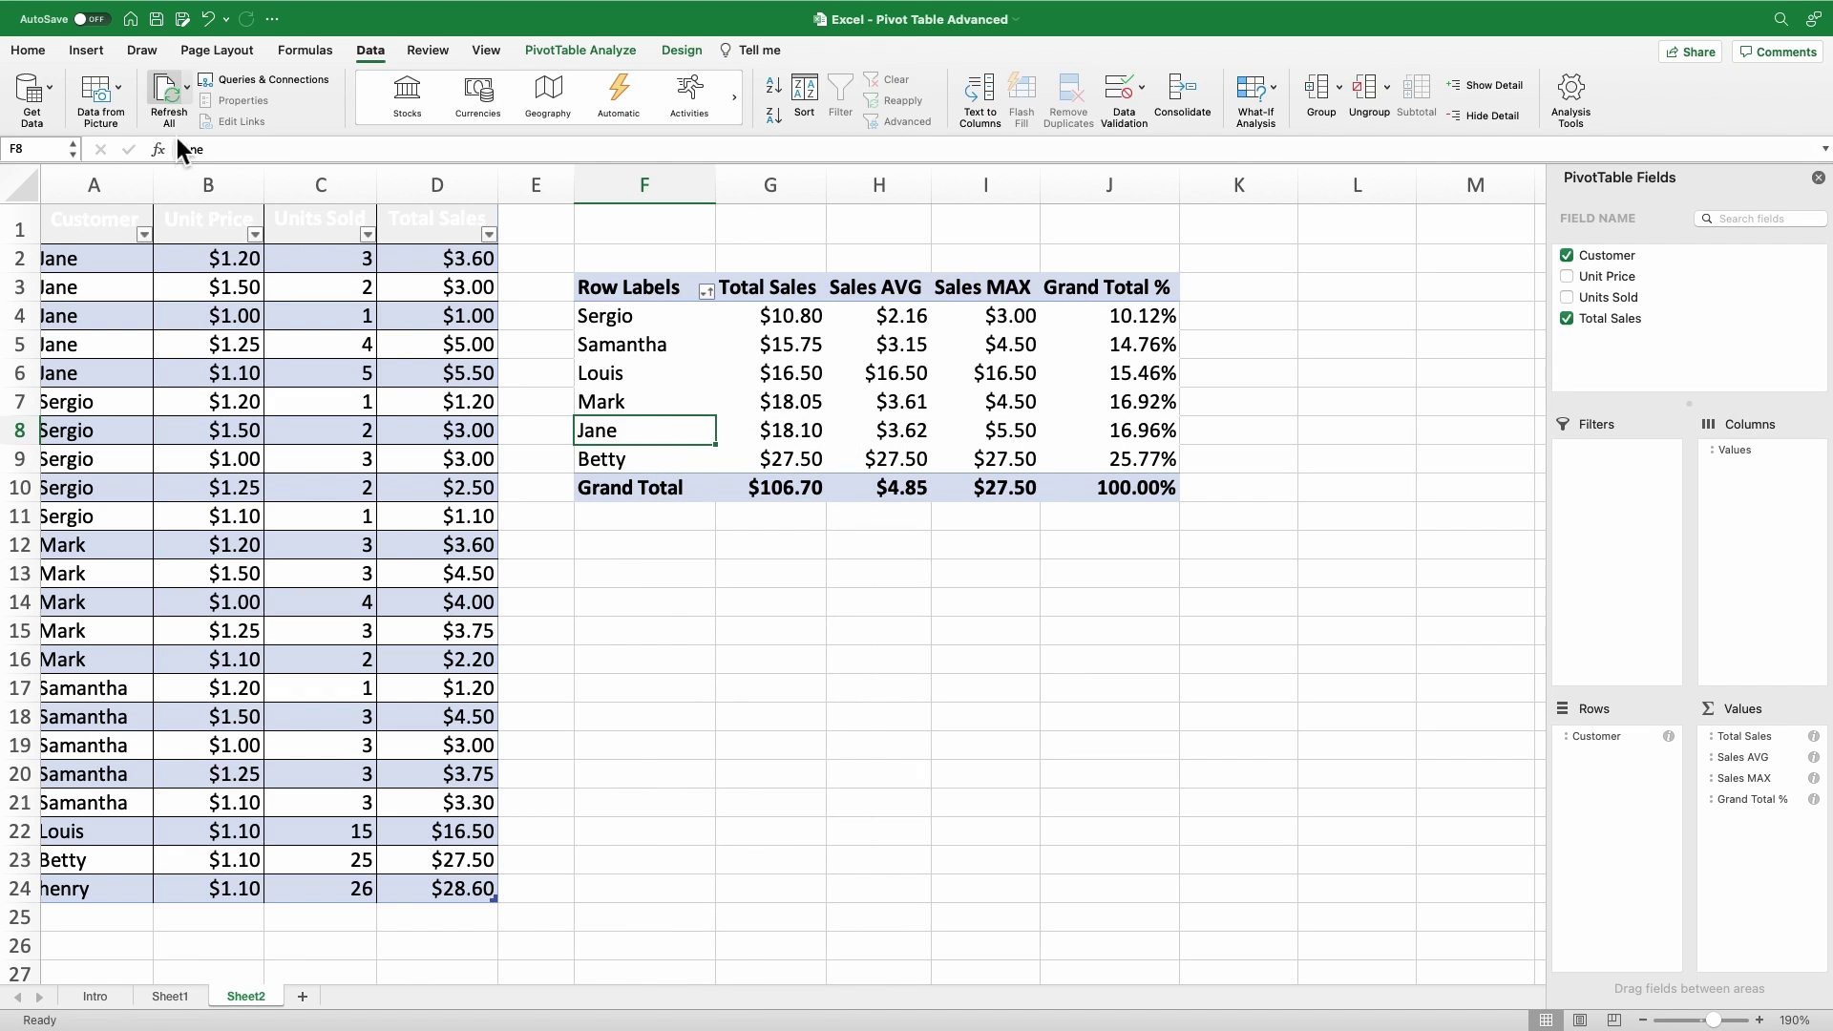
pyautogui.click(192, 89)
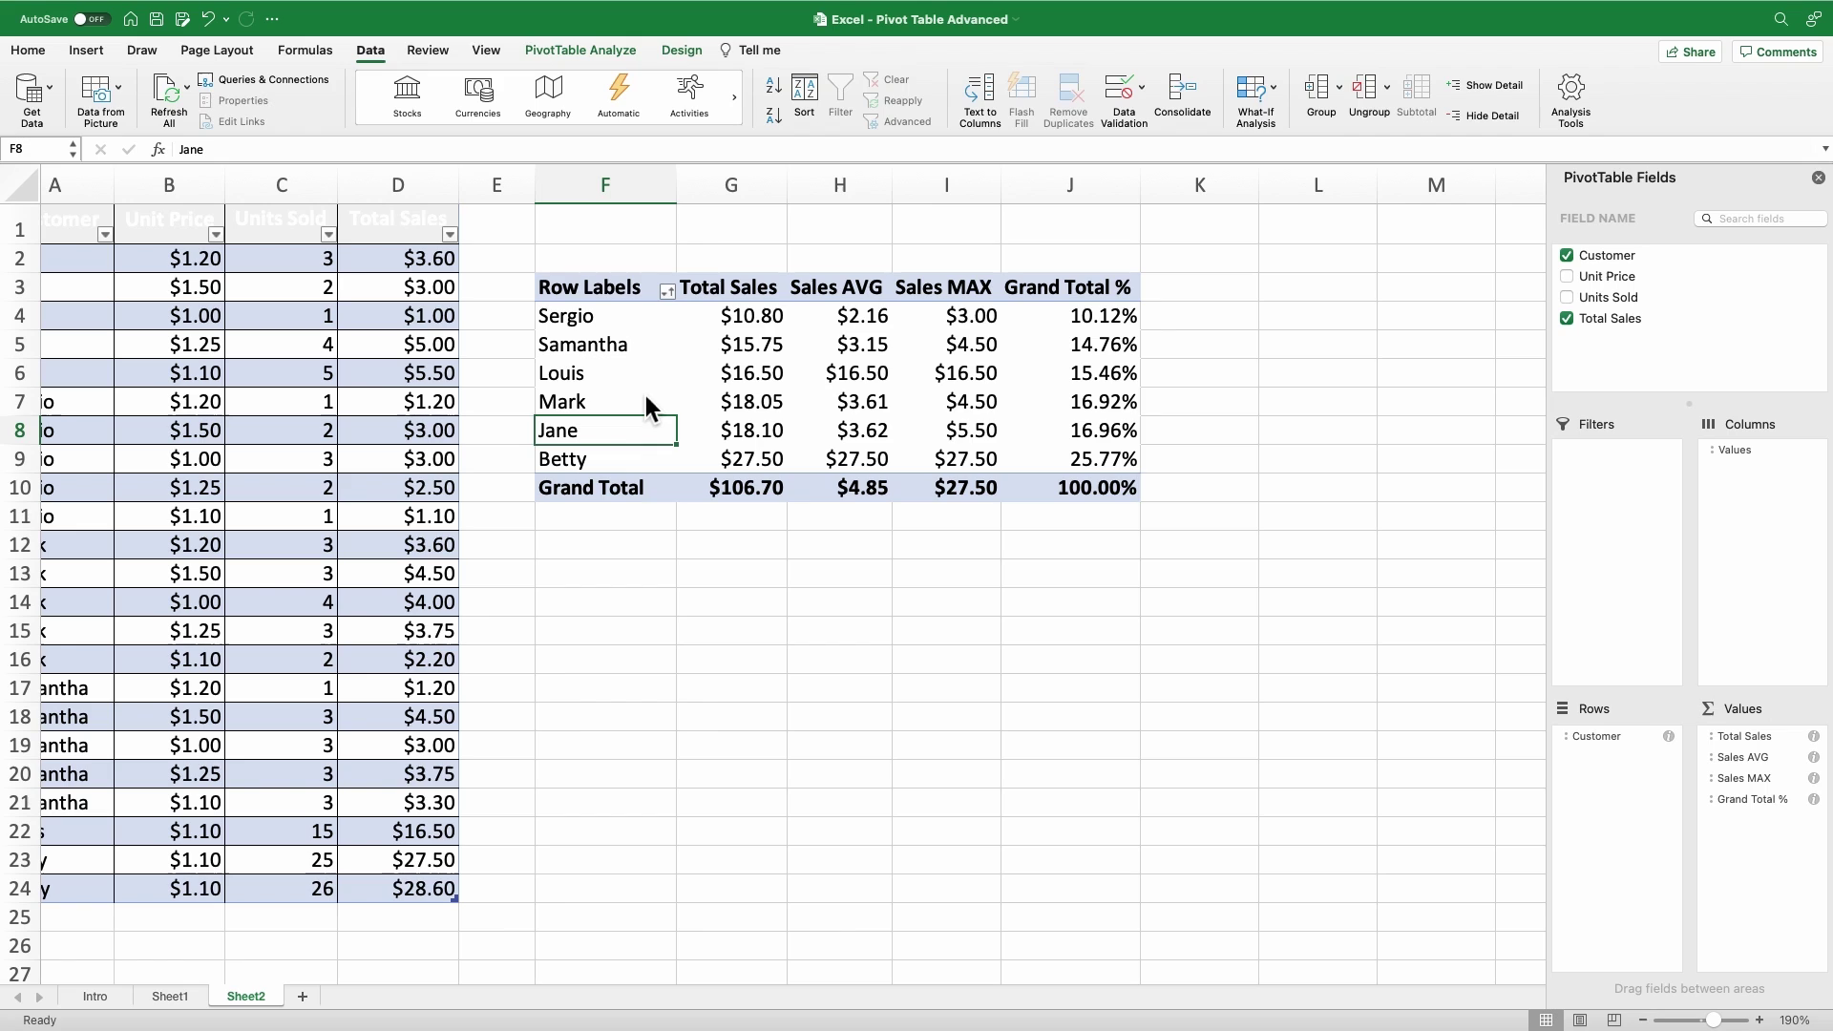
# - Set the pivot table's options to refresh data when opening the file
pyautogui.hscroll(-1, 647, 406)
pyautogui.rightClick(632, 431)
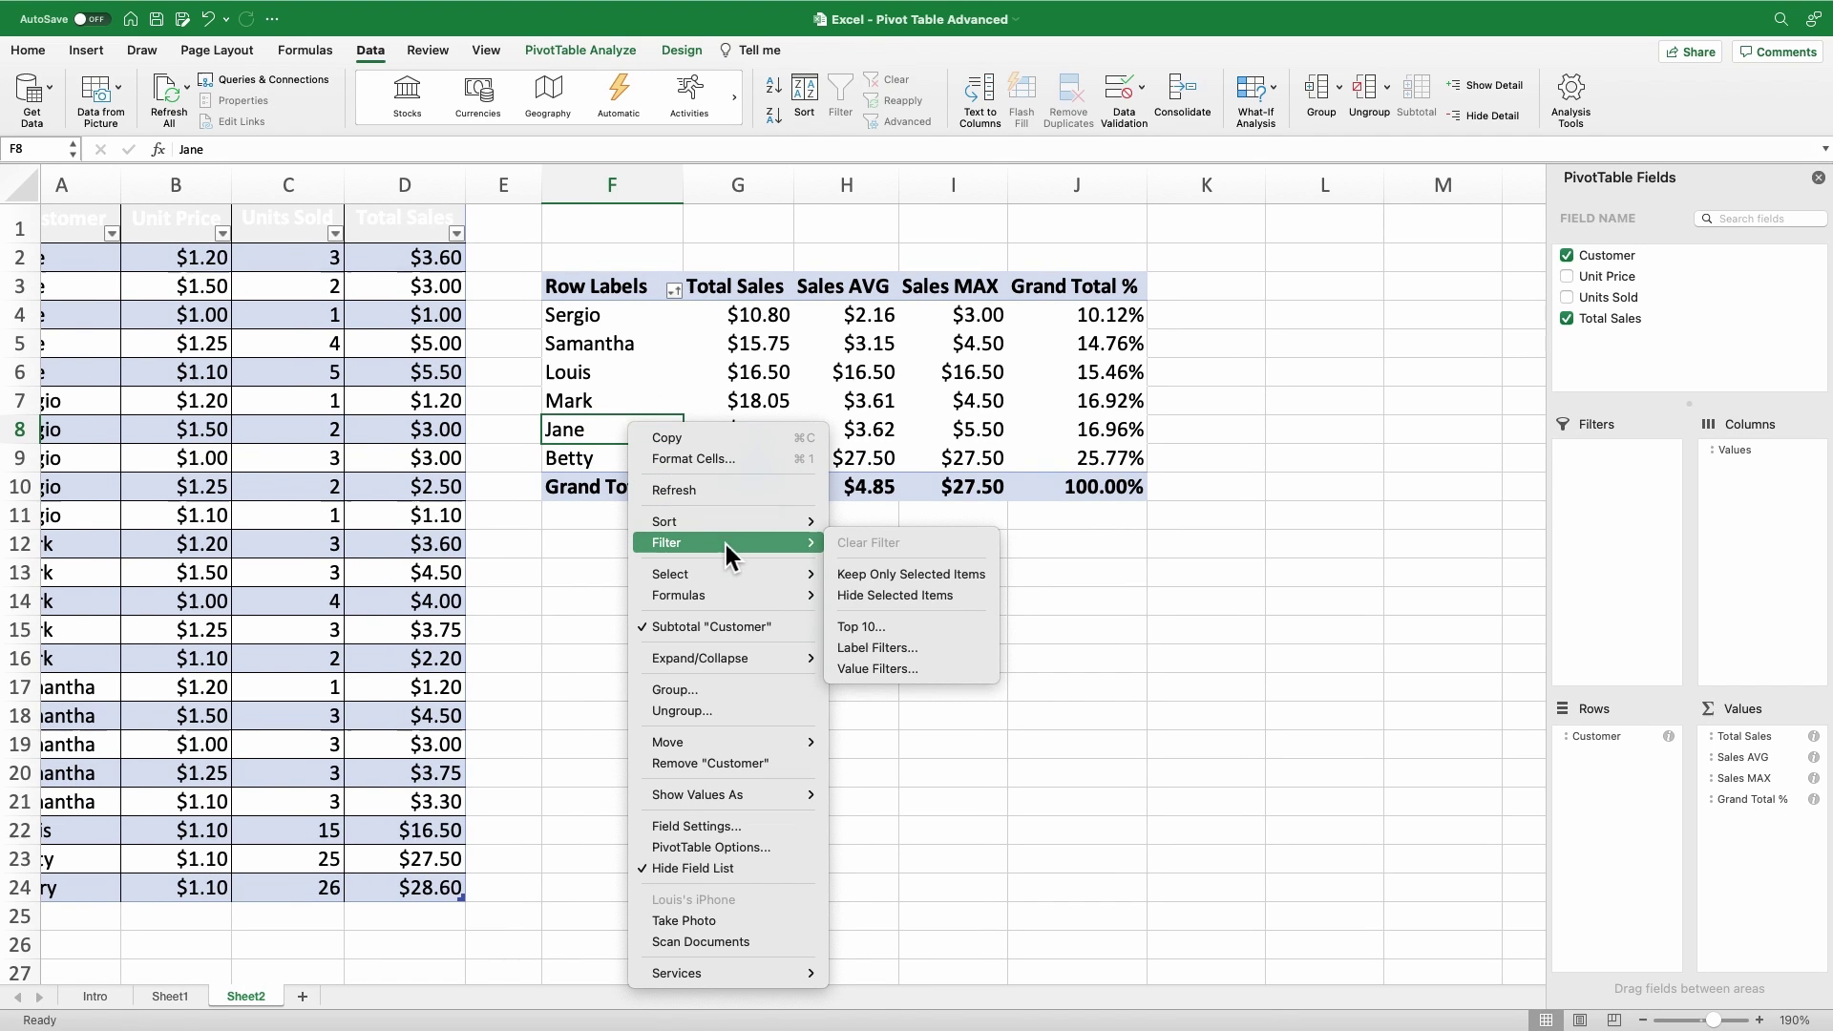
pyautogui.click(725, 848)
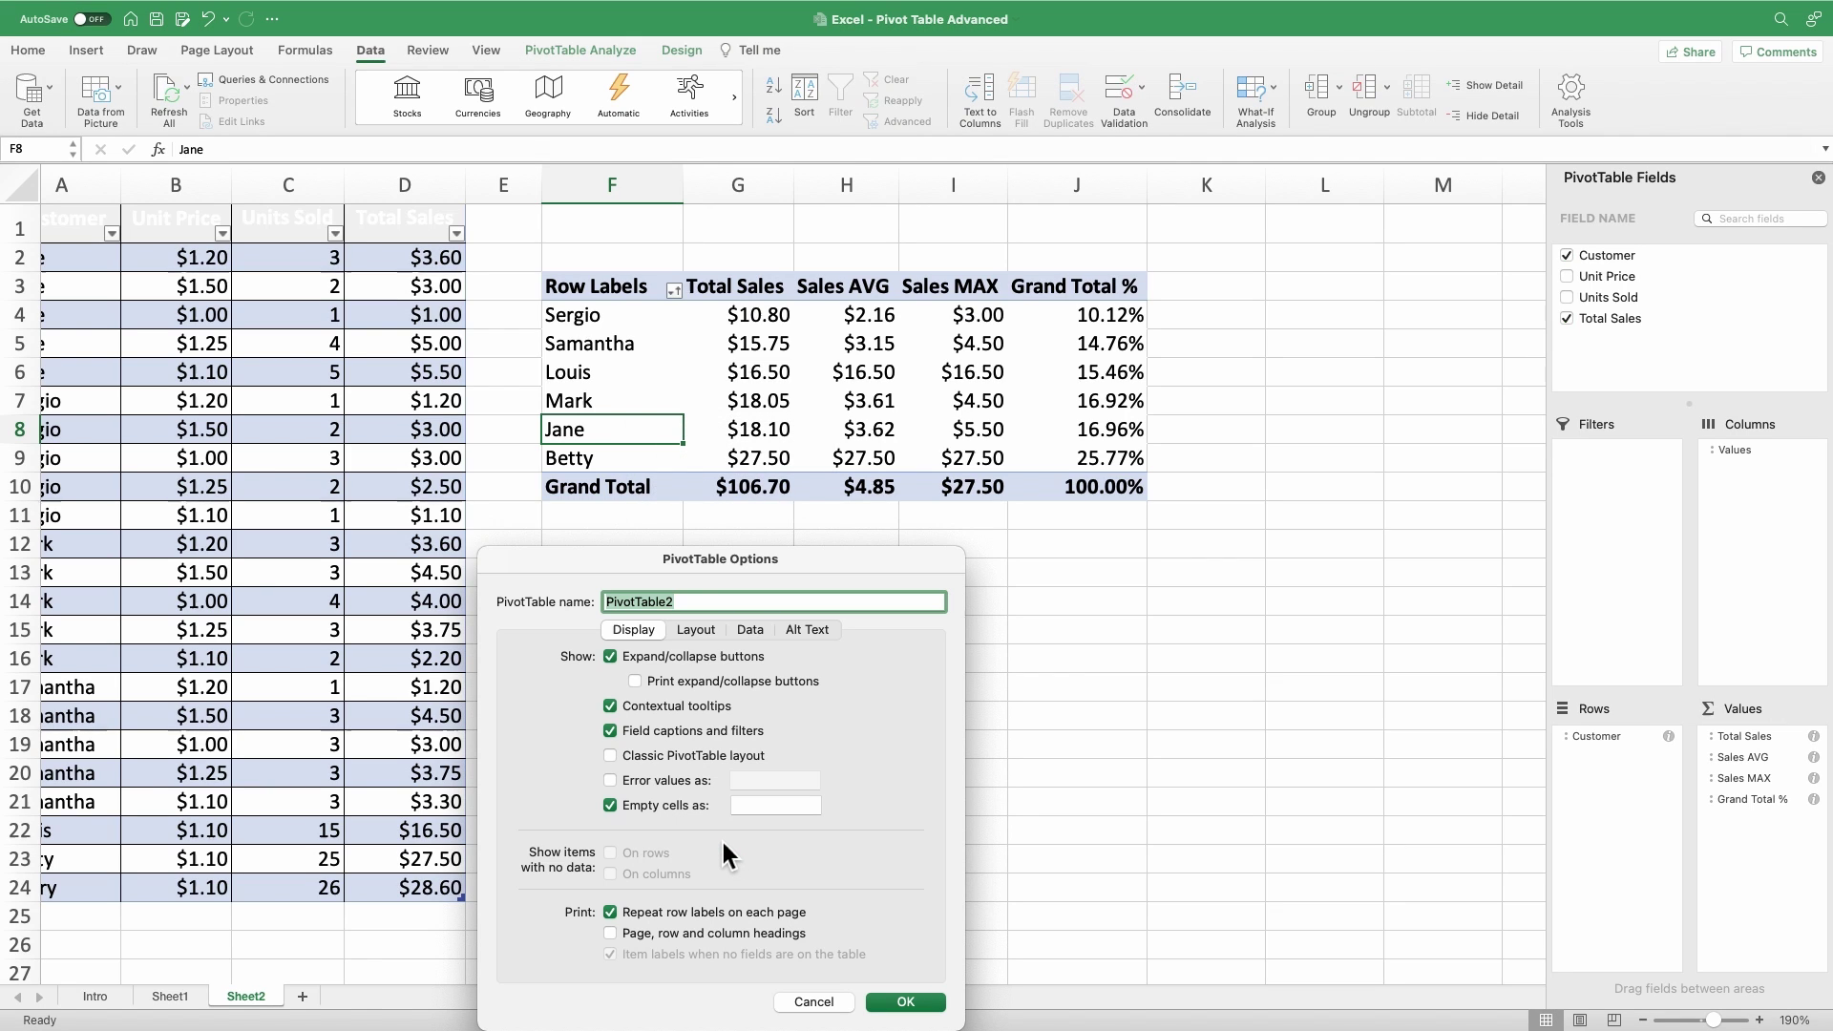
pyautogui.click(749, 629)
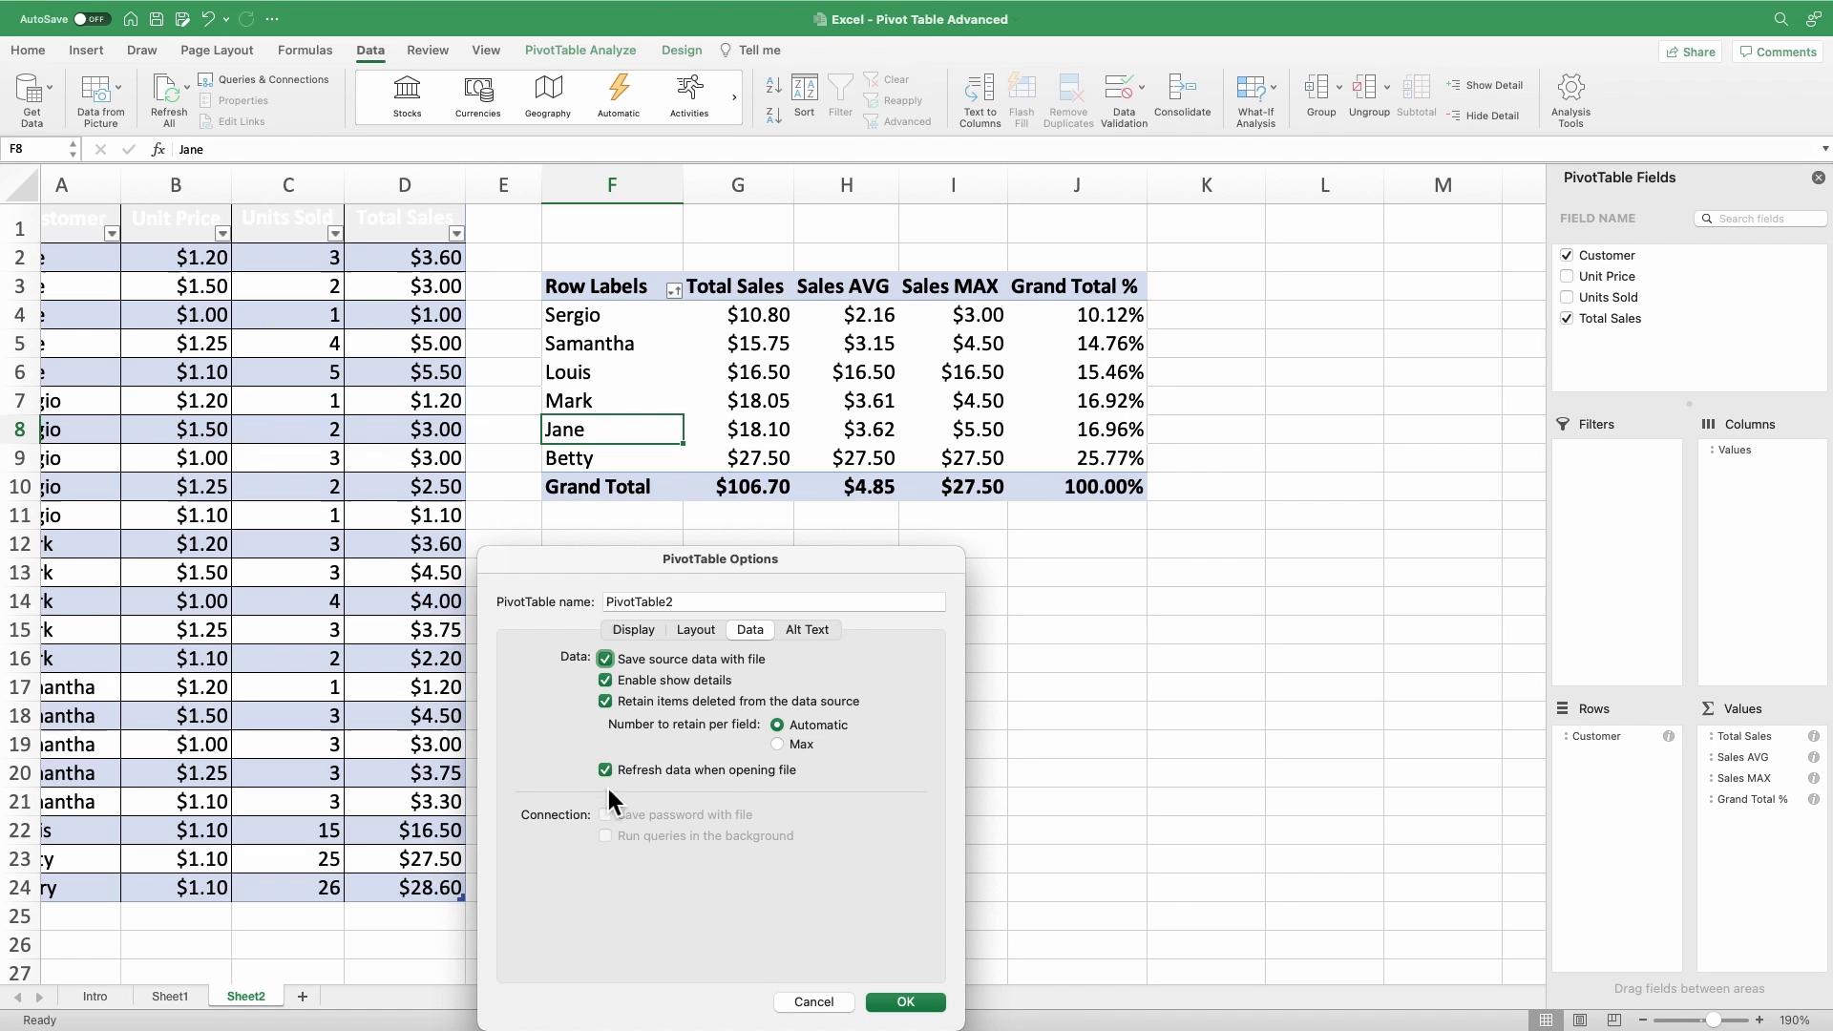
pyautogui.click(909, 1002)
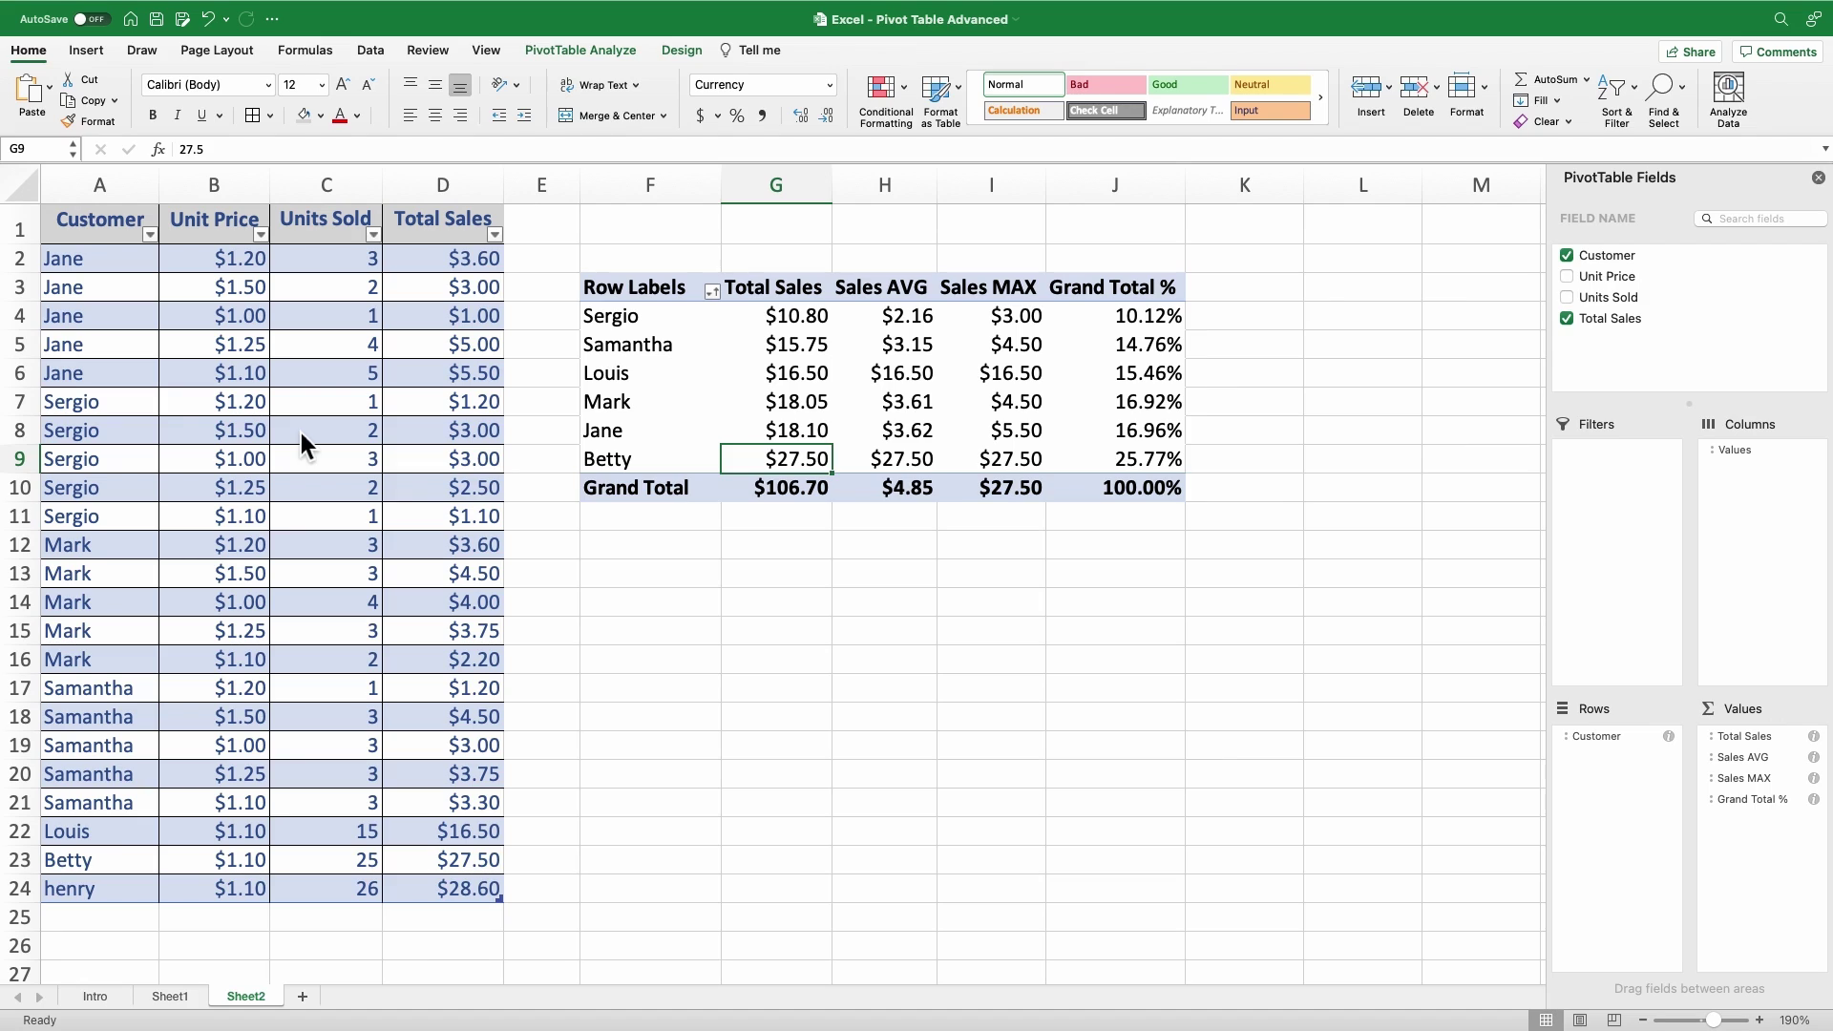
# - Apply the plain, uncoloured Light table style to the source data table
pyautogui.click(317, 411)
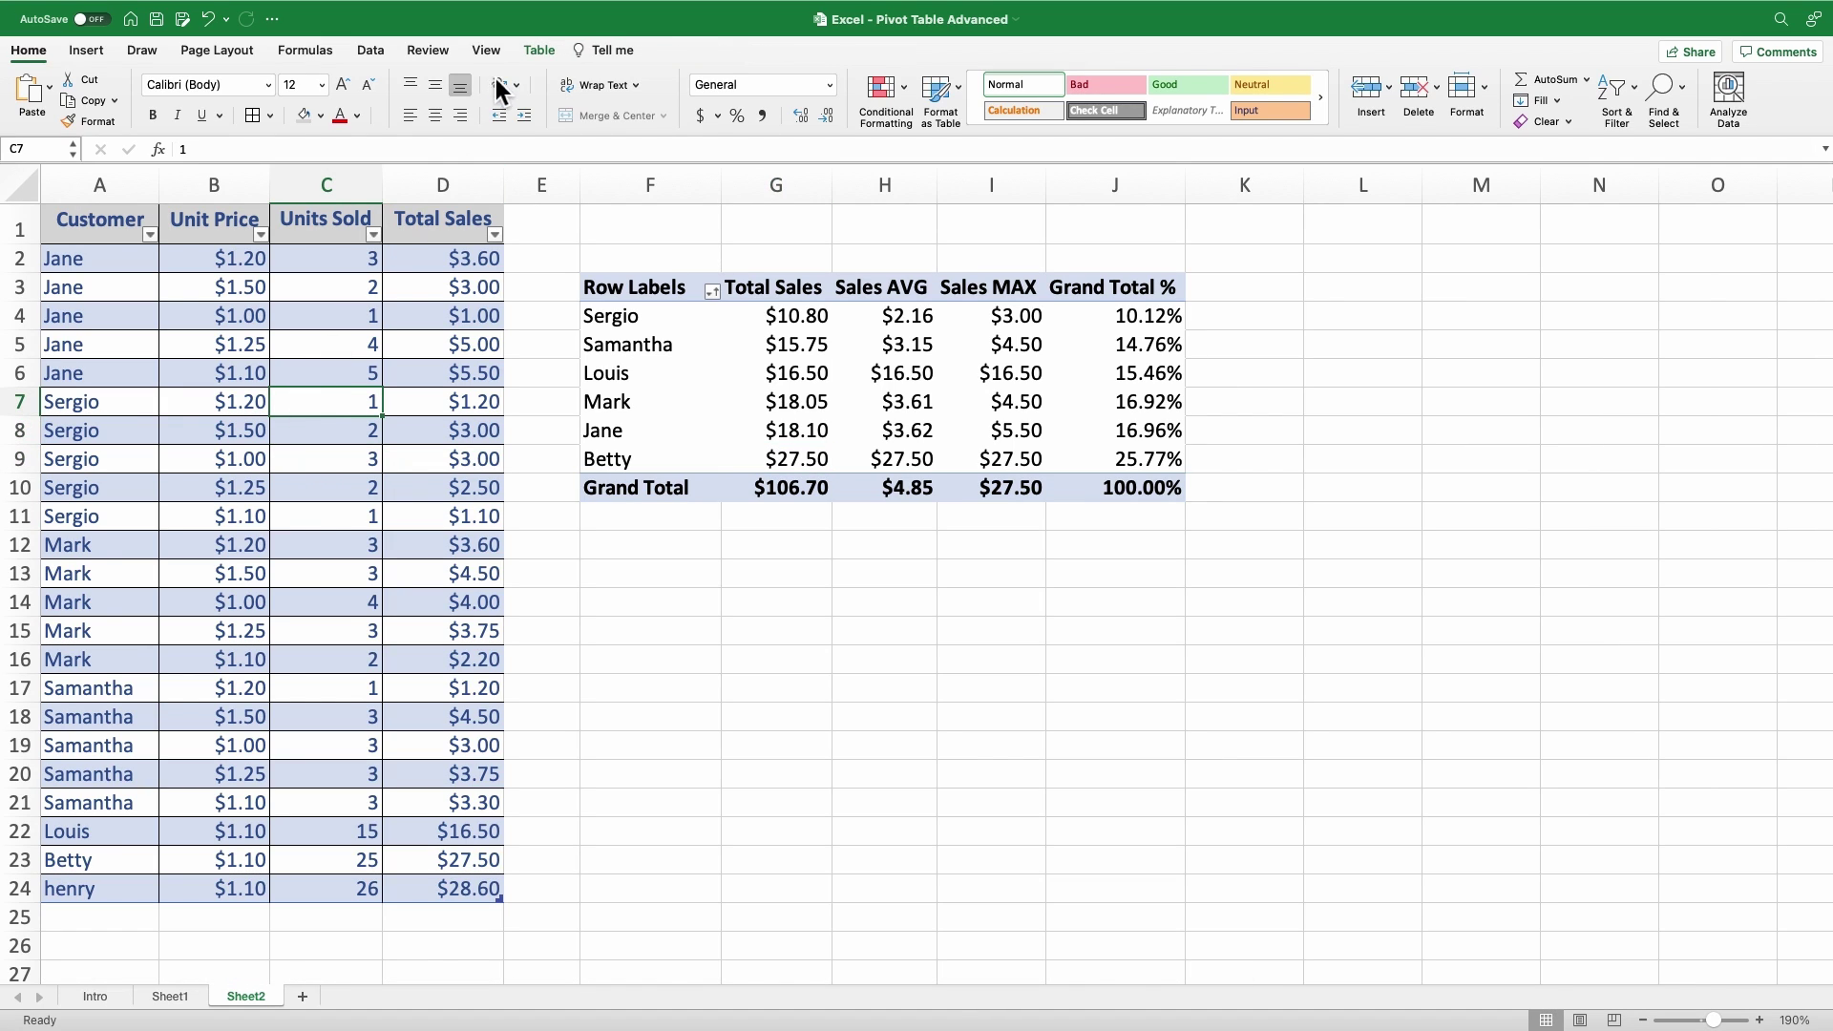
pyautogui.click(545, 54)
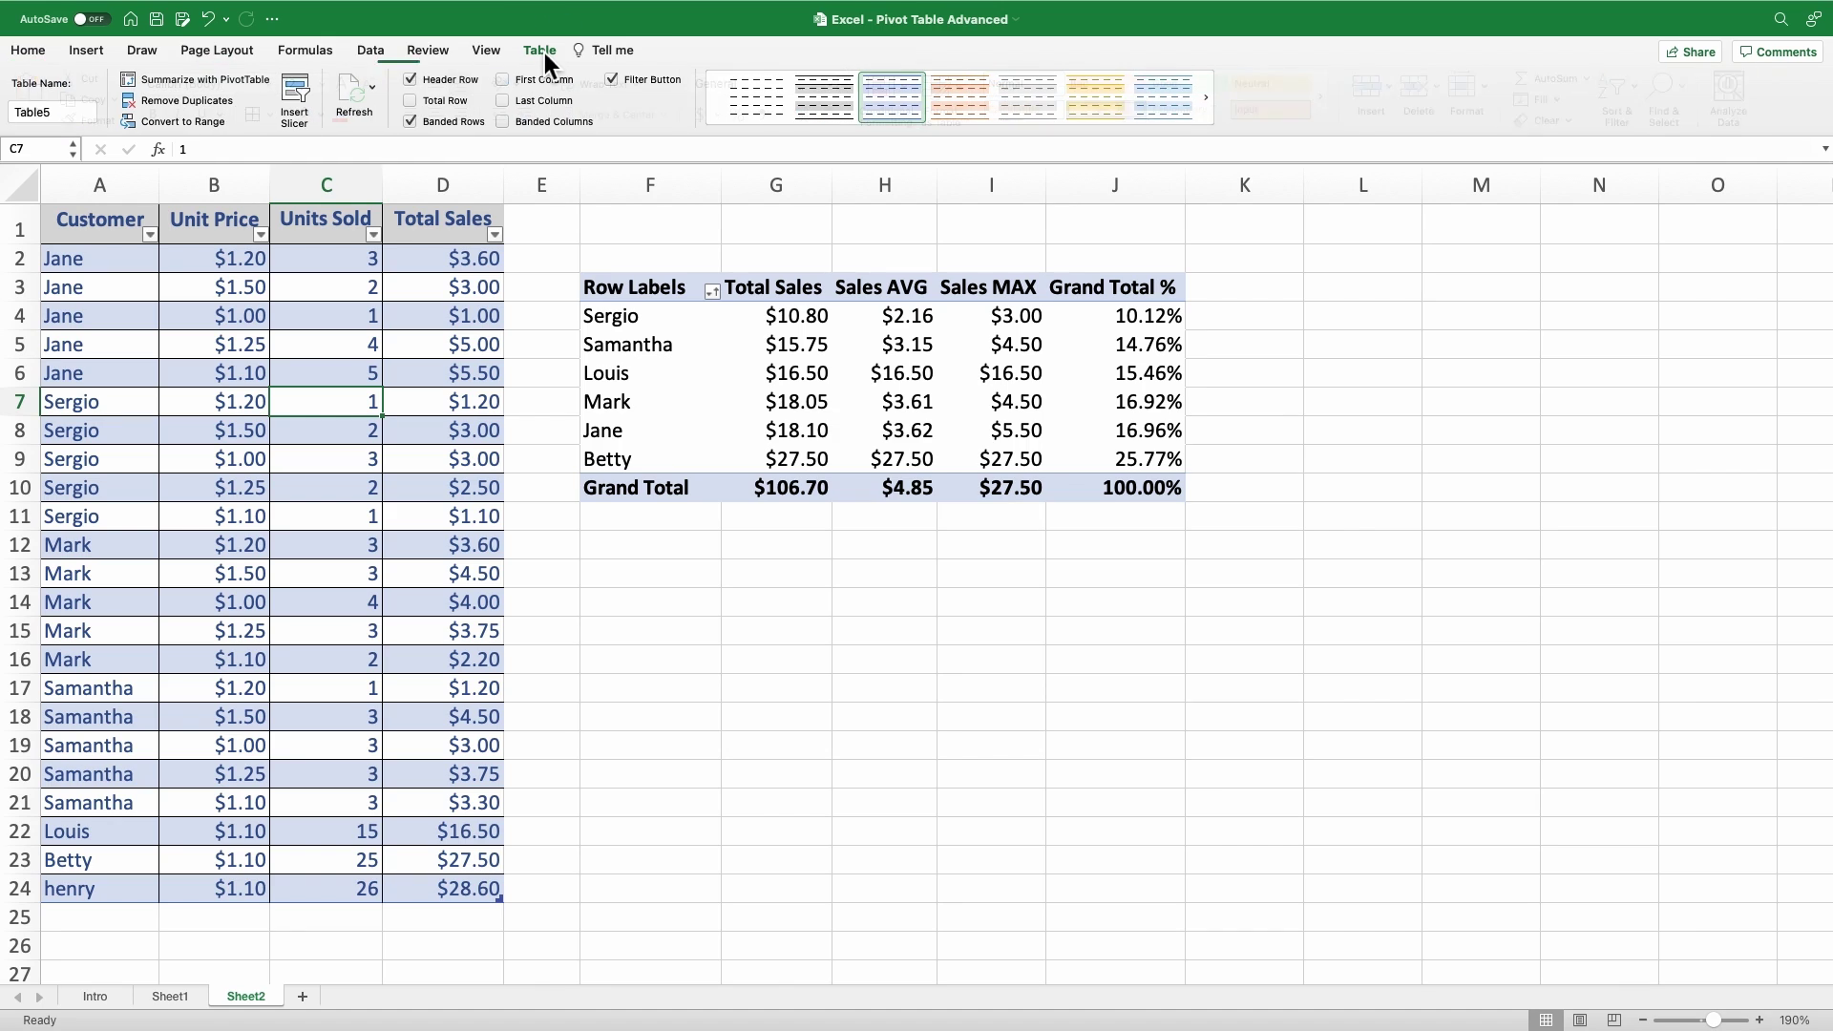
pyautogui.click(963, 131)
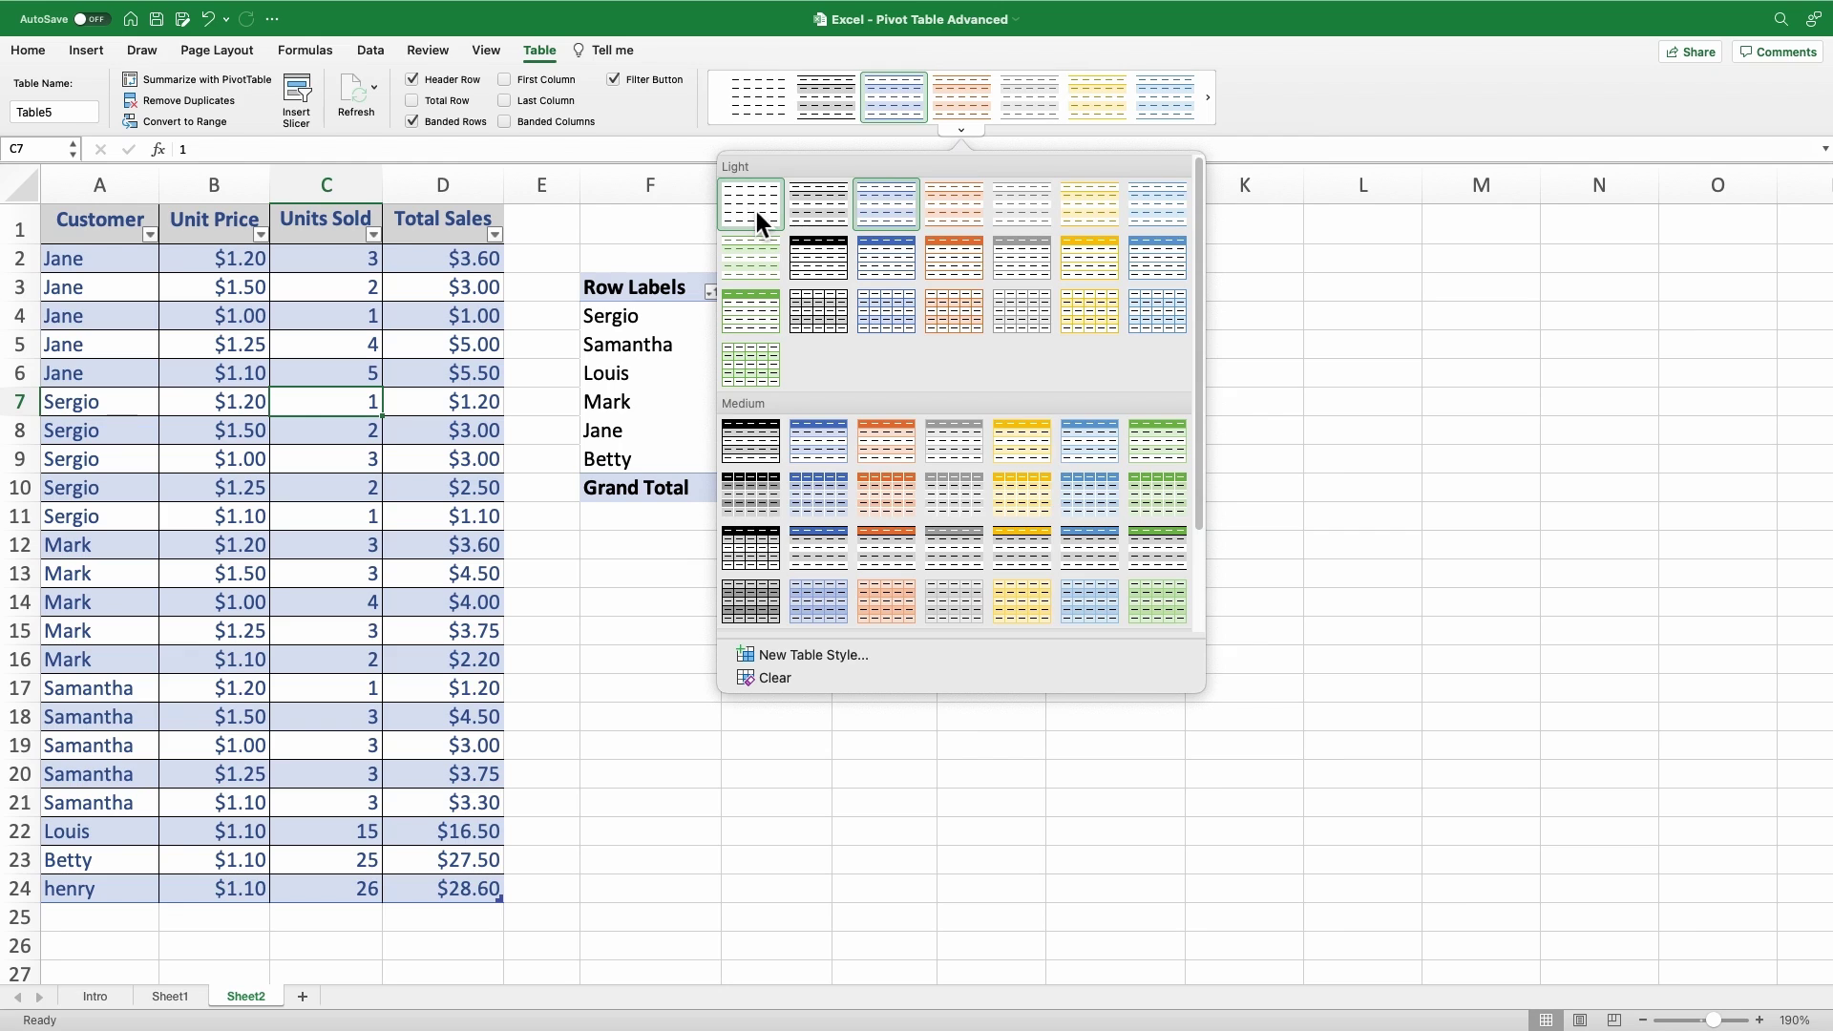
pyautogui.click(756, 210)
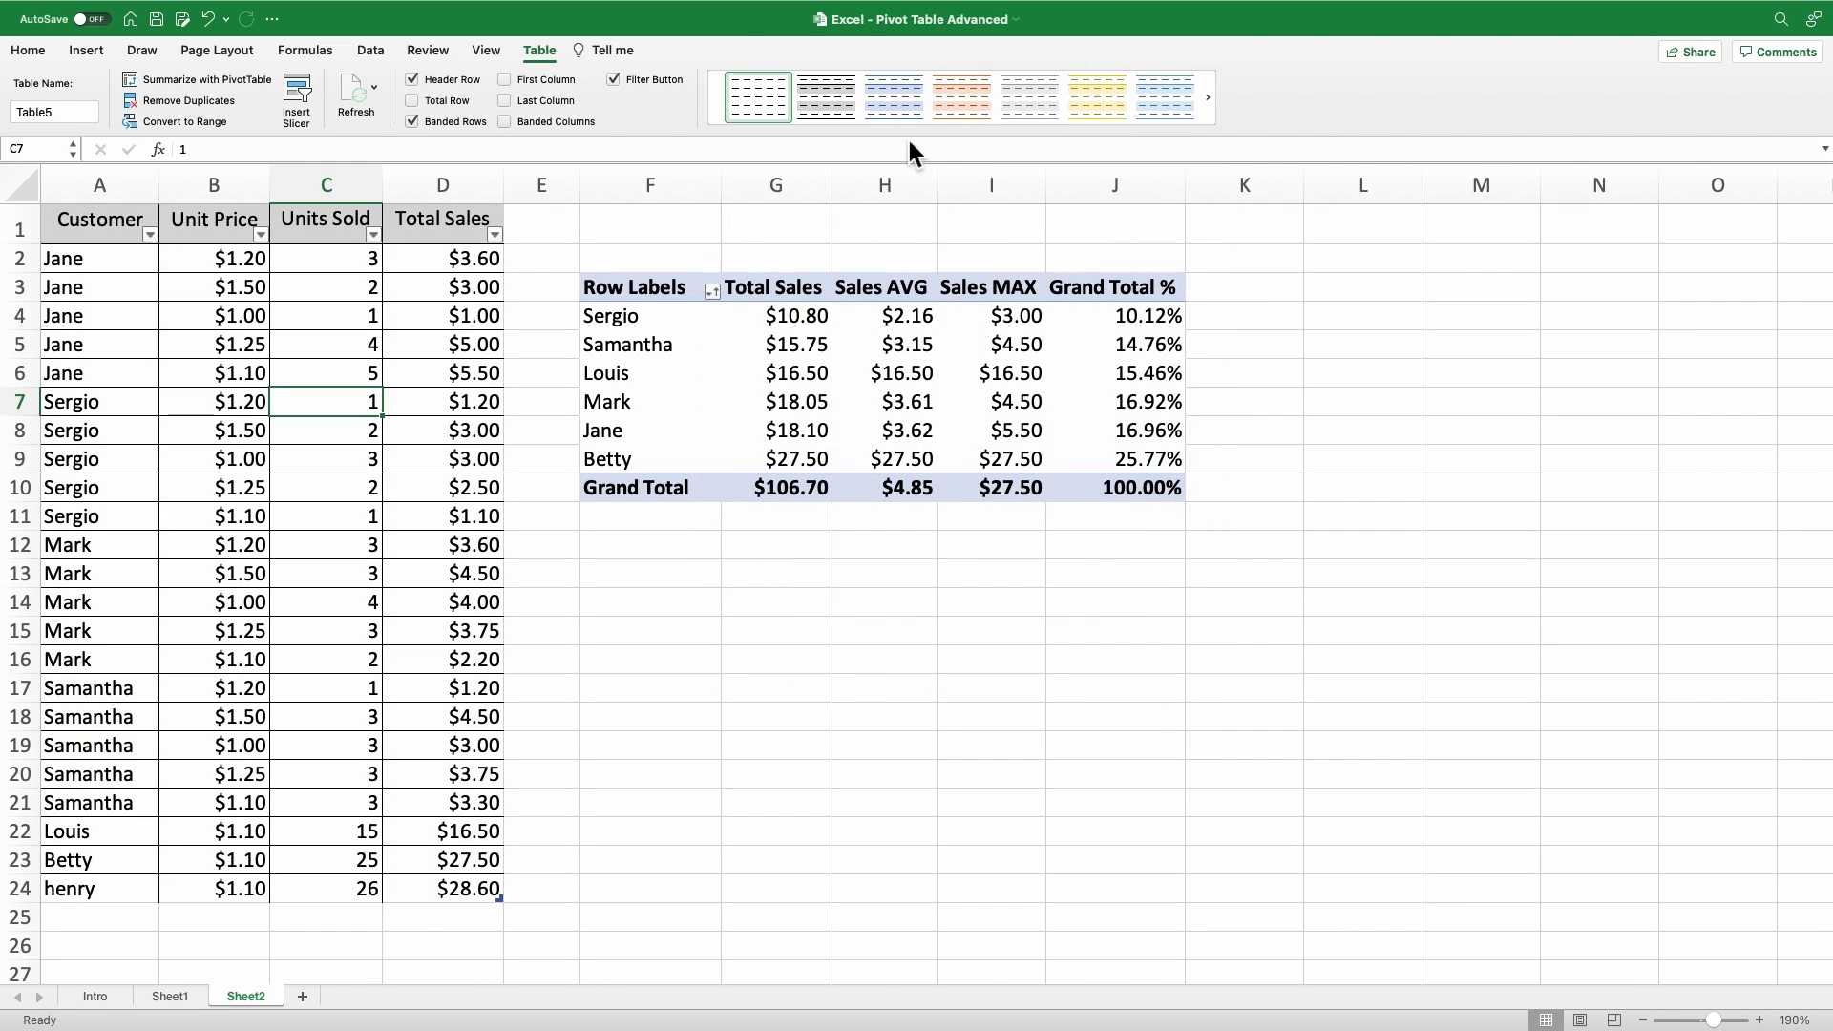
# - Apply the blue banded Light table style from the first row of styles to the source table
pyautogui.click(961, 129)
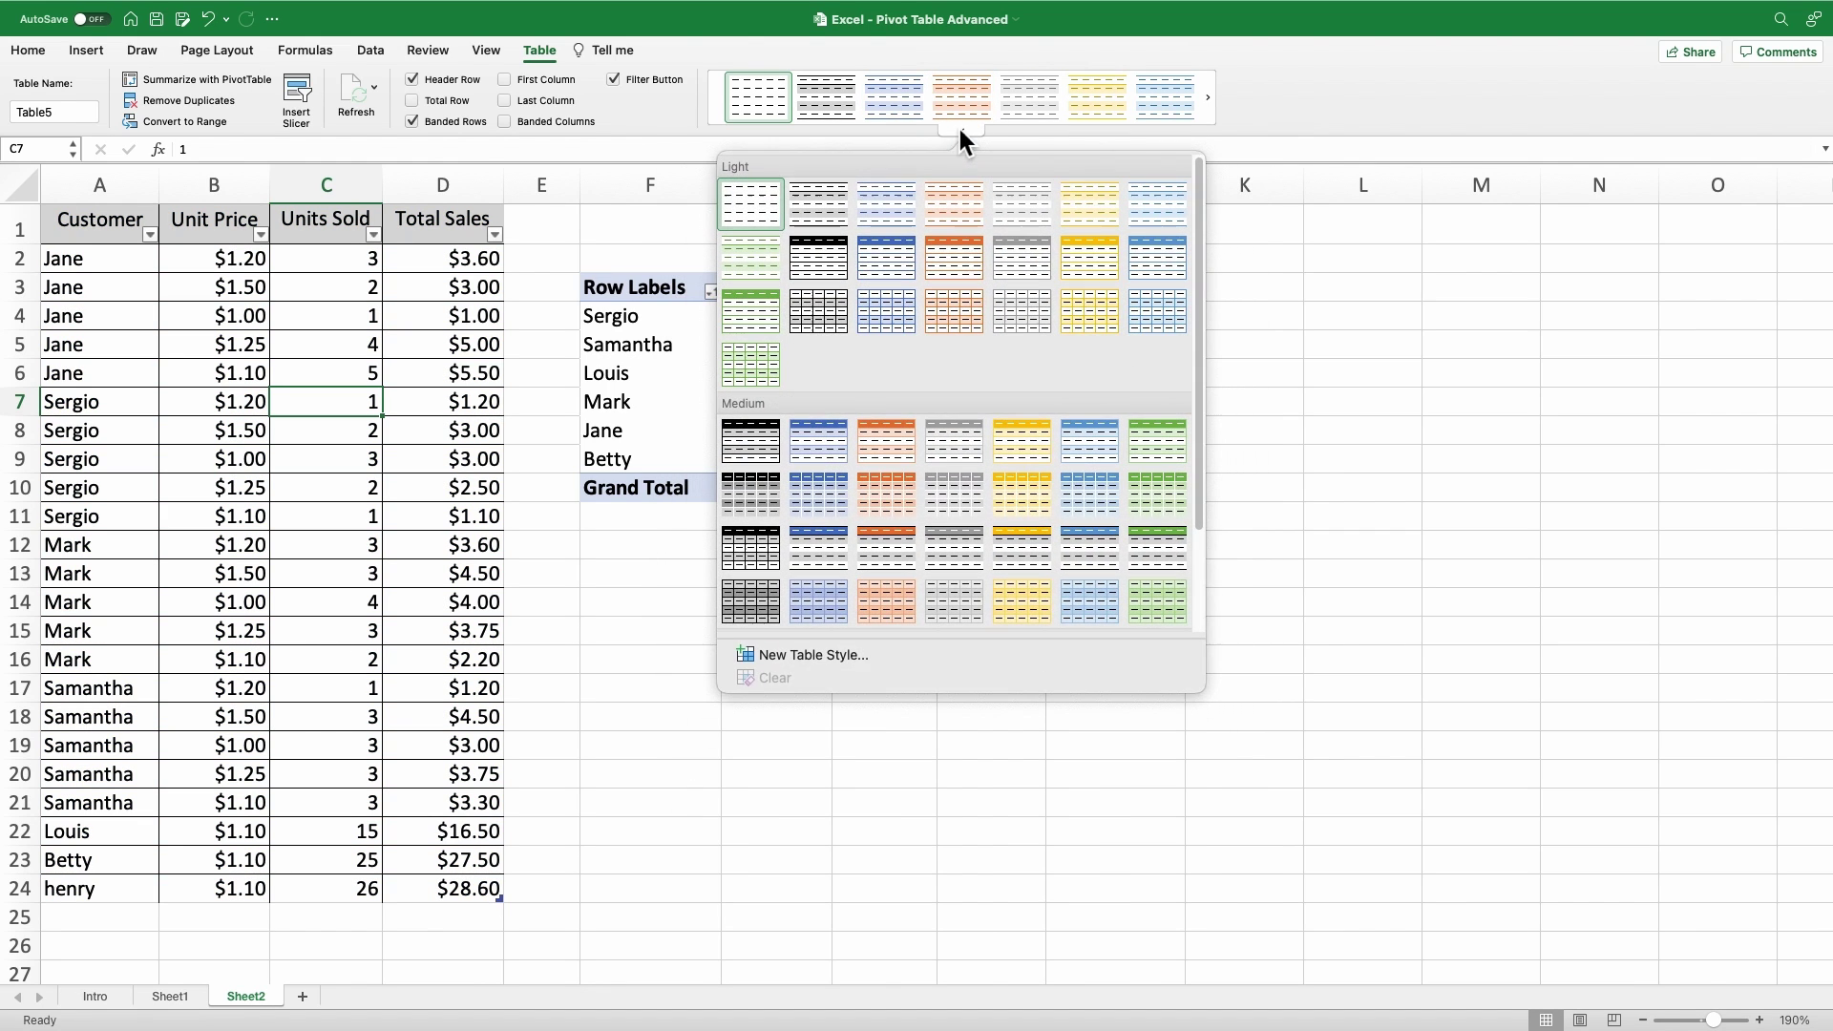
pyautogui.click(886, 212)
pyautogui.click(651, 458)
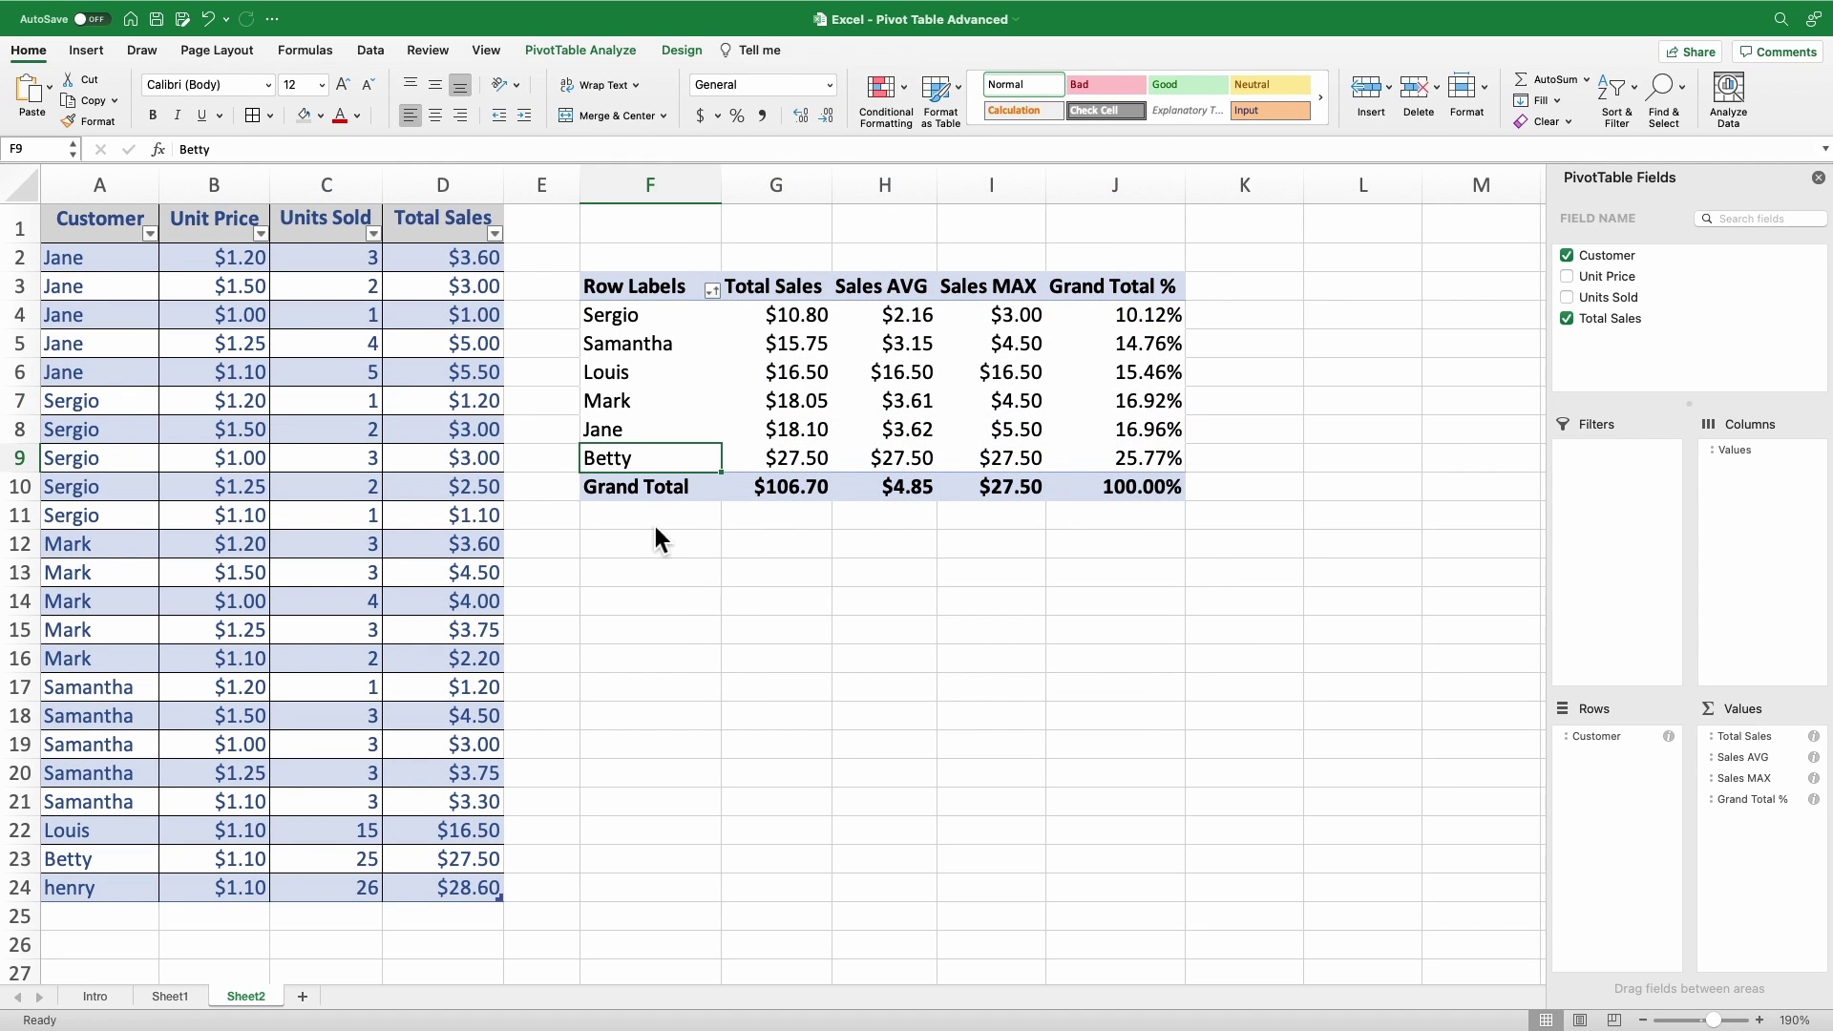